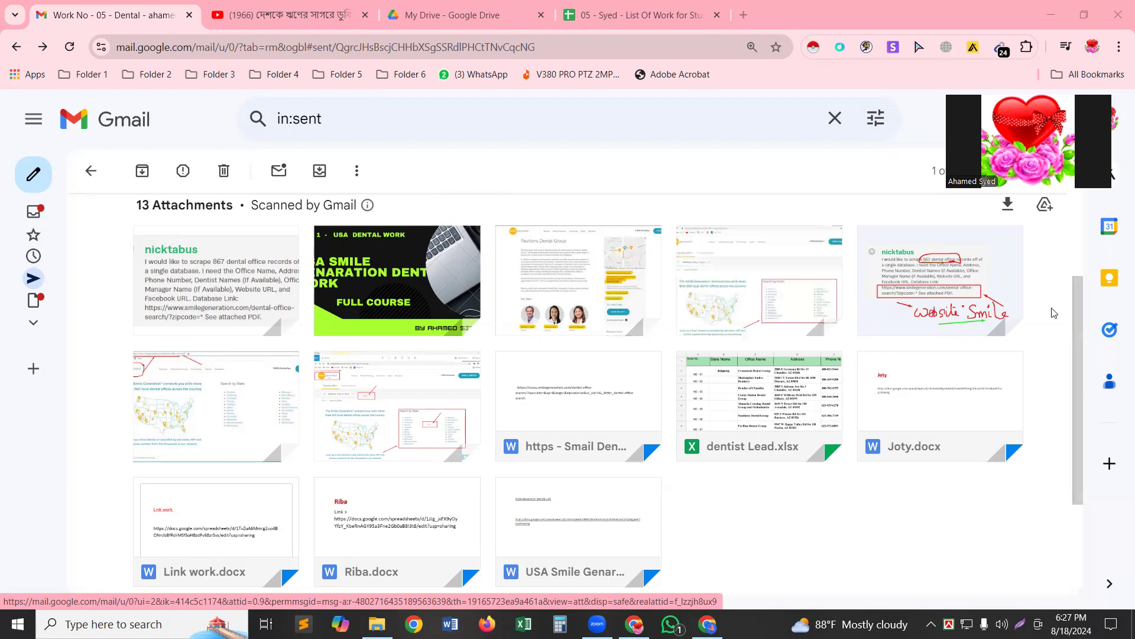
Preview the dentist Lead.xlsx attachment in the sent email to see the Arizona dental leads.
{"action": "mouse_move", "coordinate": [979, 314]}
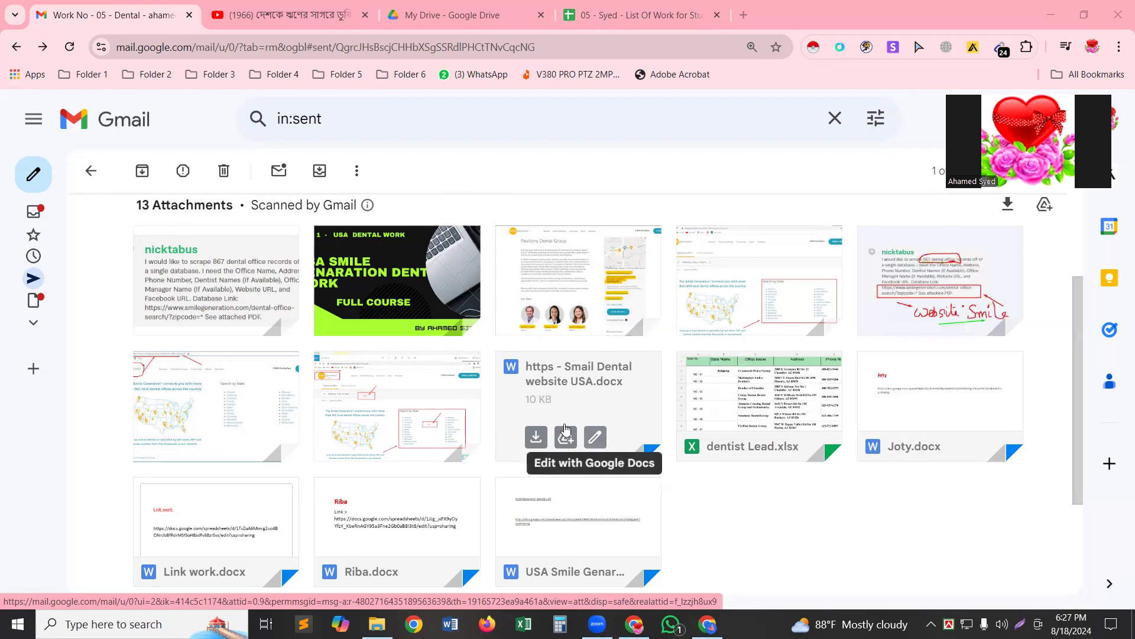
{"action": "mouse_move", "coordinate": [794, 422]}
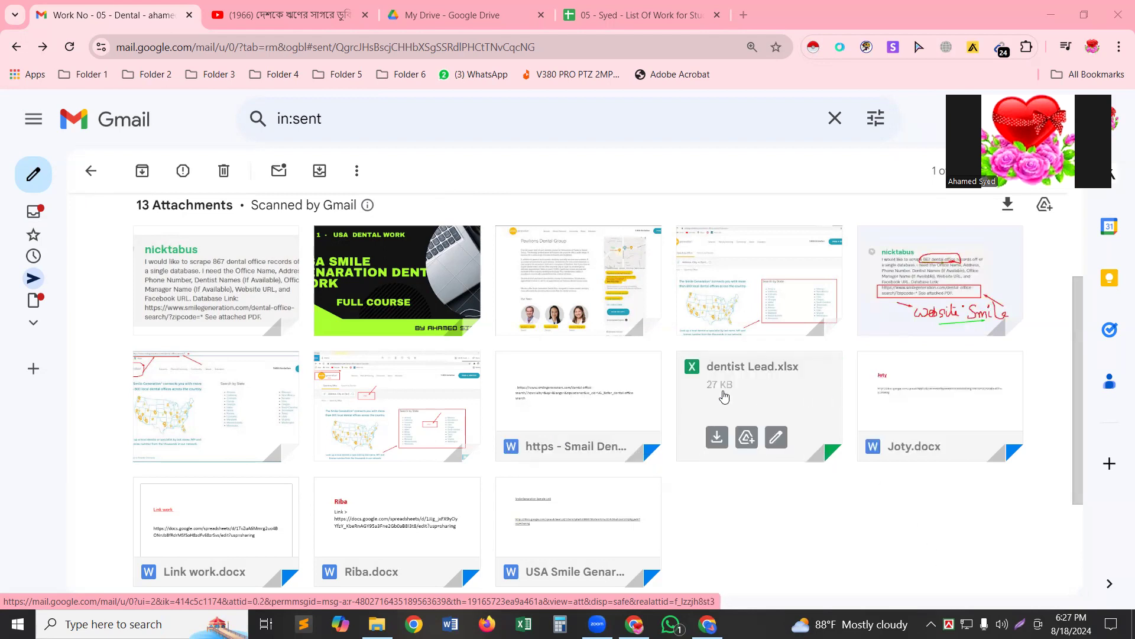
{"action": "left_click", "coordinate": [790, 412]}
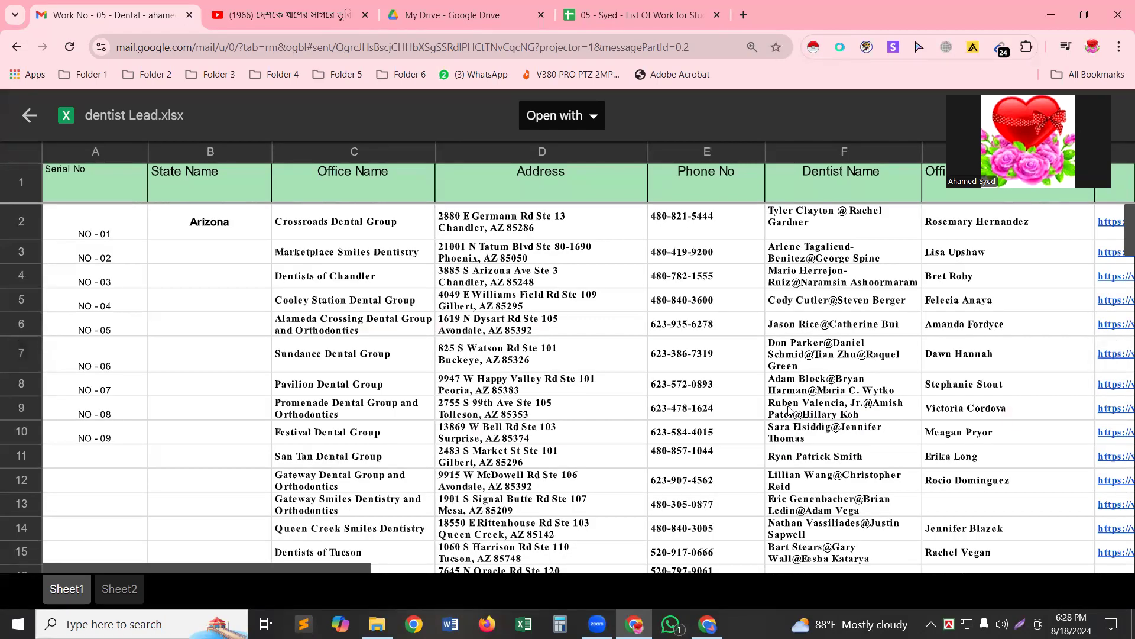
Copy the dental office search URL from the Smail Dental website USA.docx preview, then switch Chrome windows.
{"action": "left_click", "coordinate": [20, 48]}
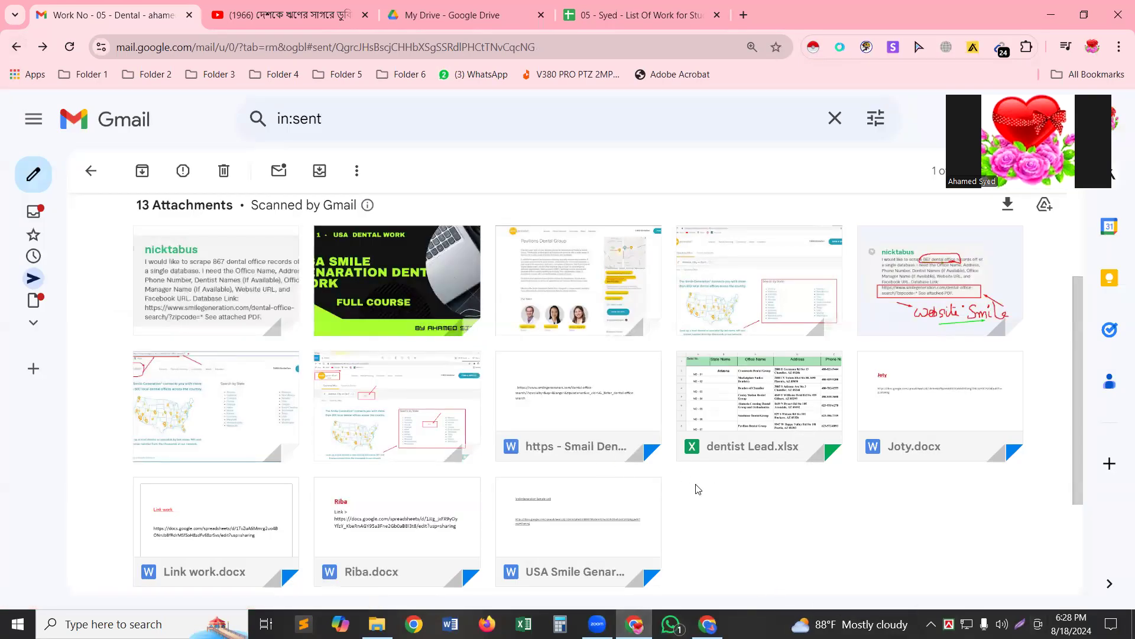
{"action": "left_click", "coordinate": [596, 414]}
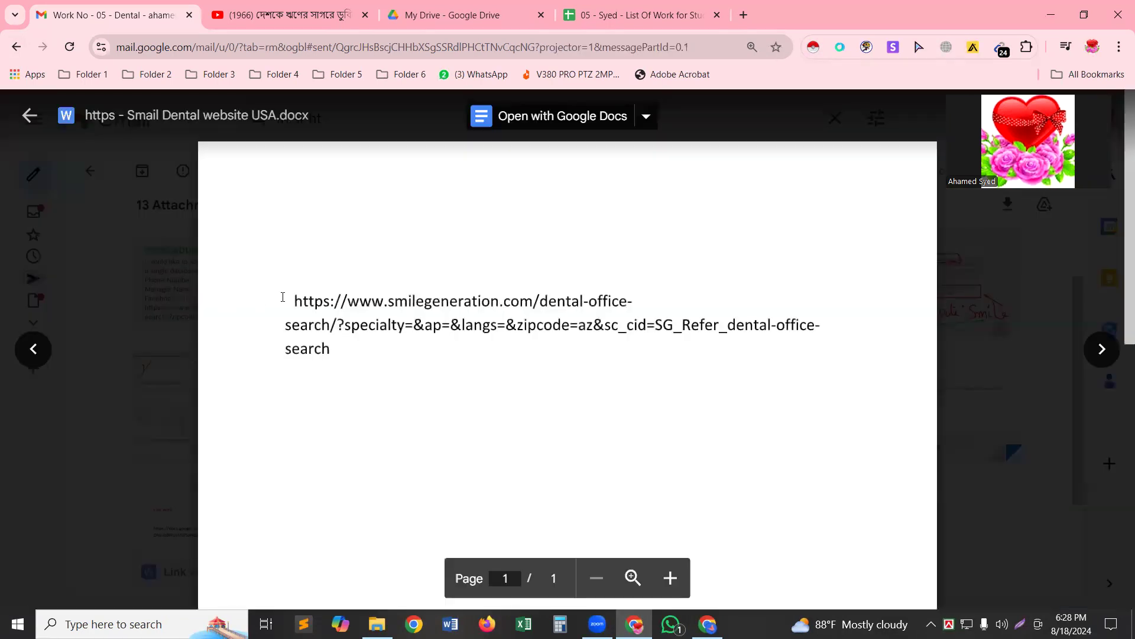
{"action": "left_click_drag", "start_coordinate": [284, 289], "coordinate": [289, 372]}
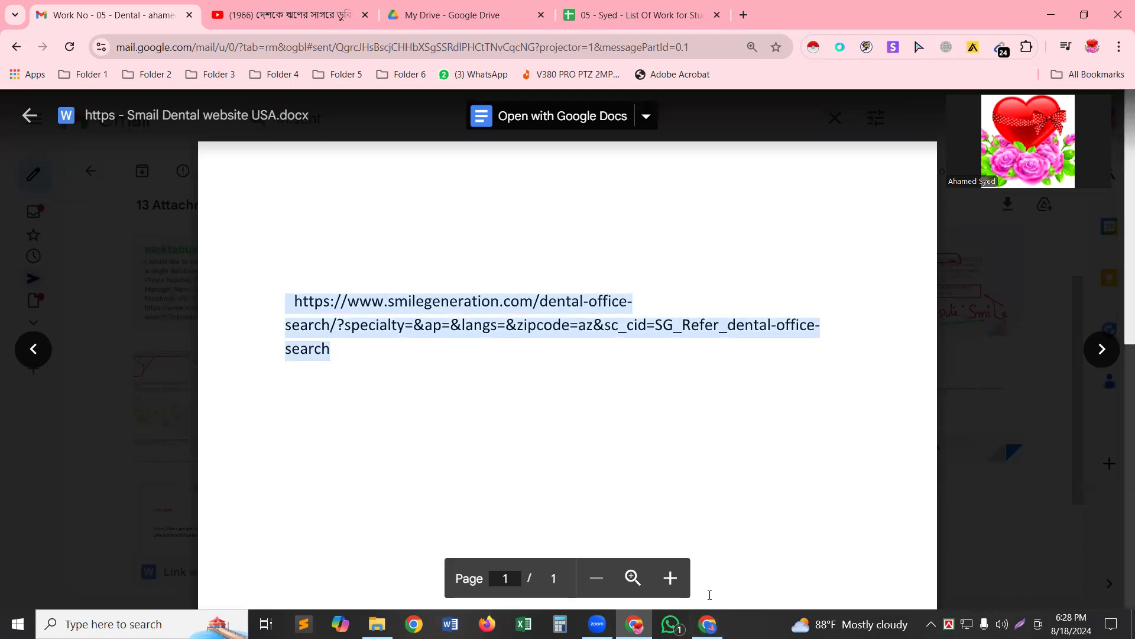
{"action": "left_click", "coordinate": [708, 624]}
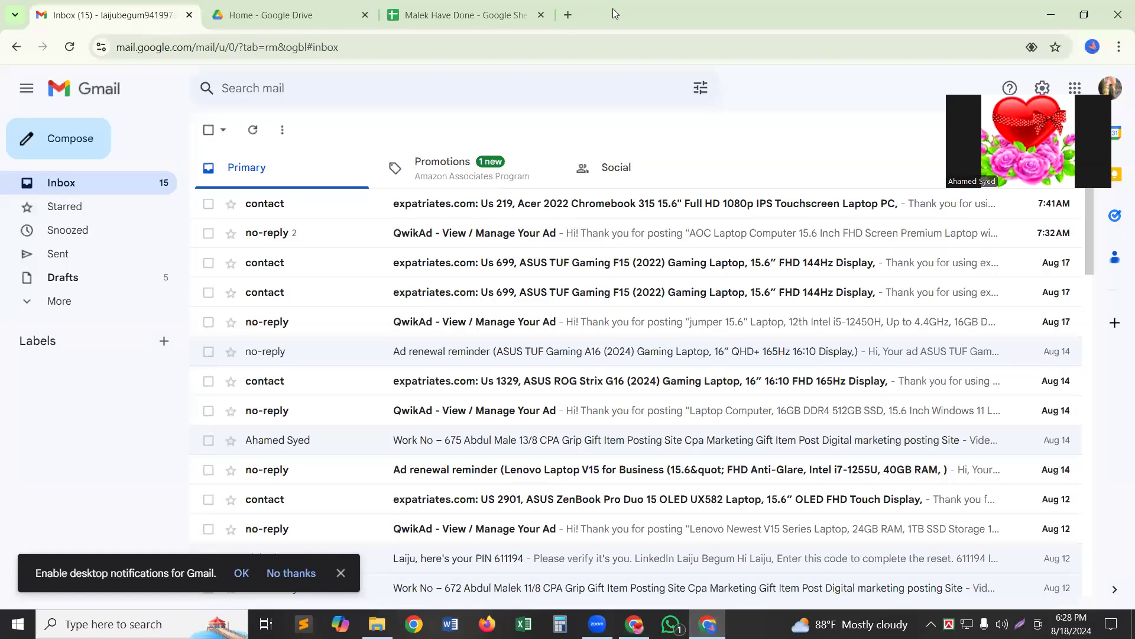
Load the copied smilegeneration.com search link in a new tab; it reports unavailable in this region.
{"action": "key", "text": "ctrl+t"}
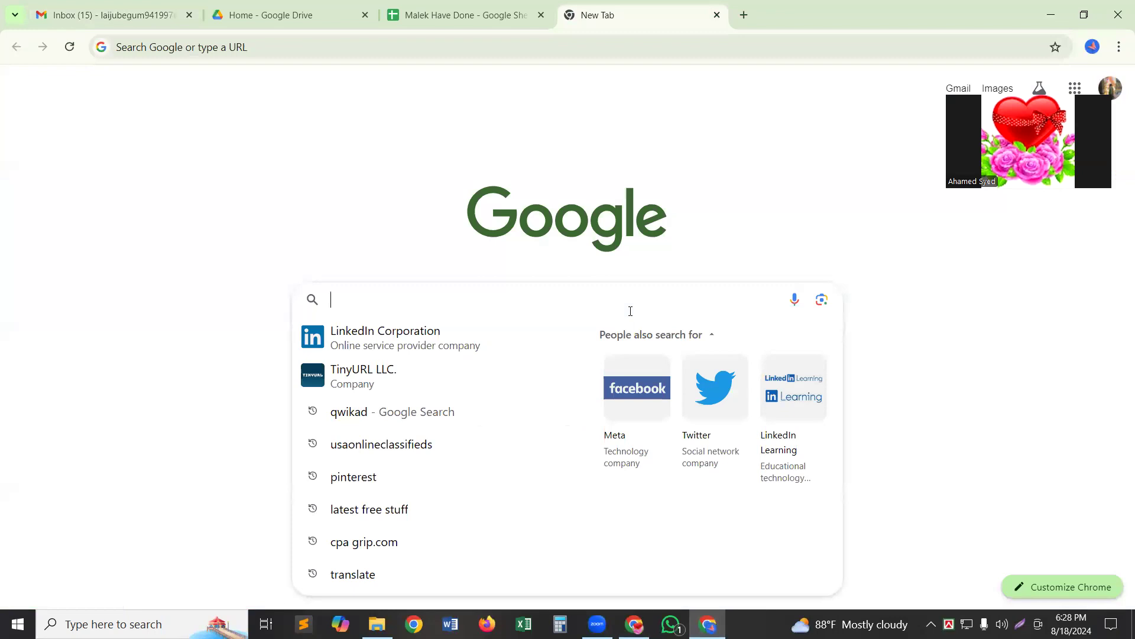
{"action": "type", "text": "https://www.smilegeneration.com/dental-office- search/?specialty=&amp;ap=&amp;langs=&amp;zipcode=az&amp;sc_cid=SG_Refer_dental-office- search"}
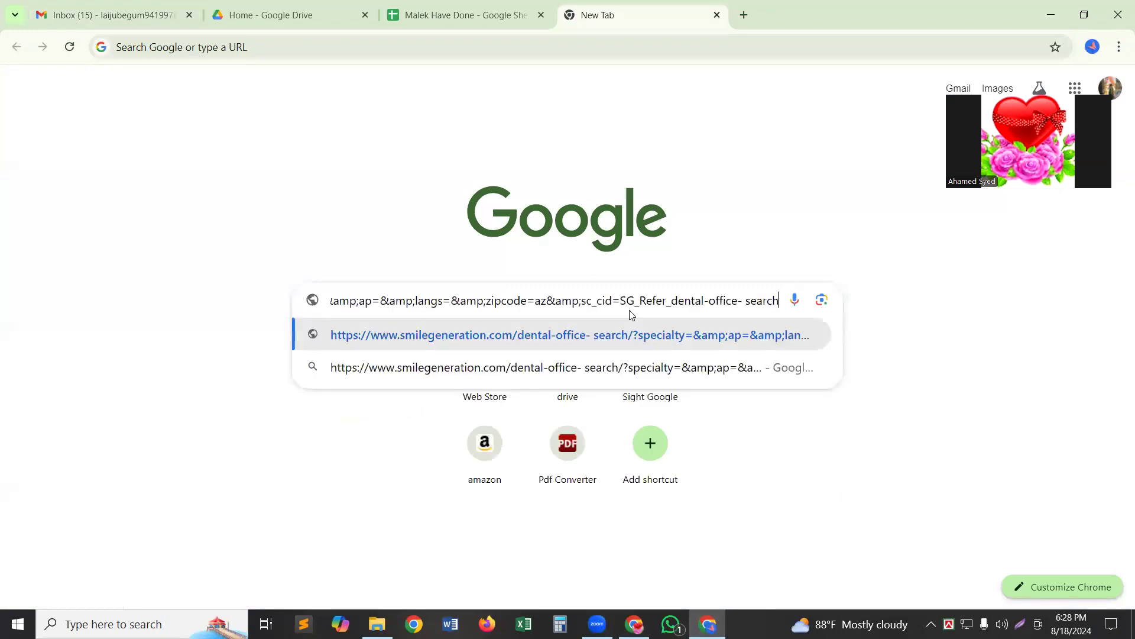
{"action": "key", "text": "Return"}
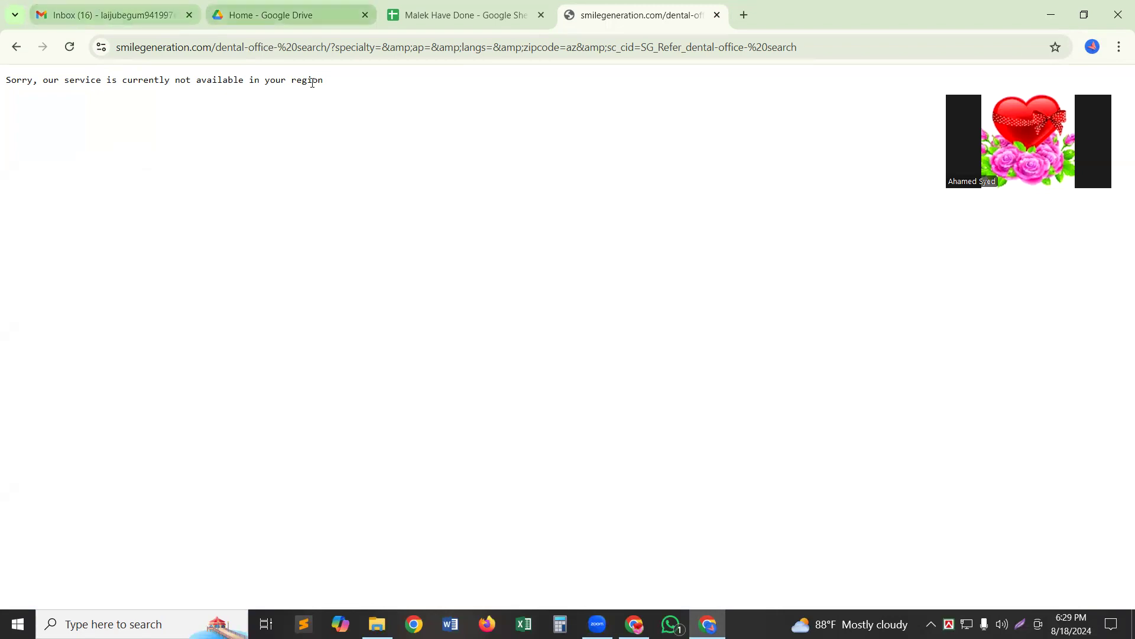
{"action": "left_click", "coordinate": [743, 15]}
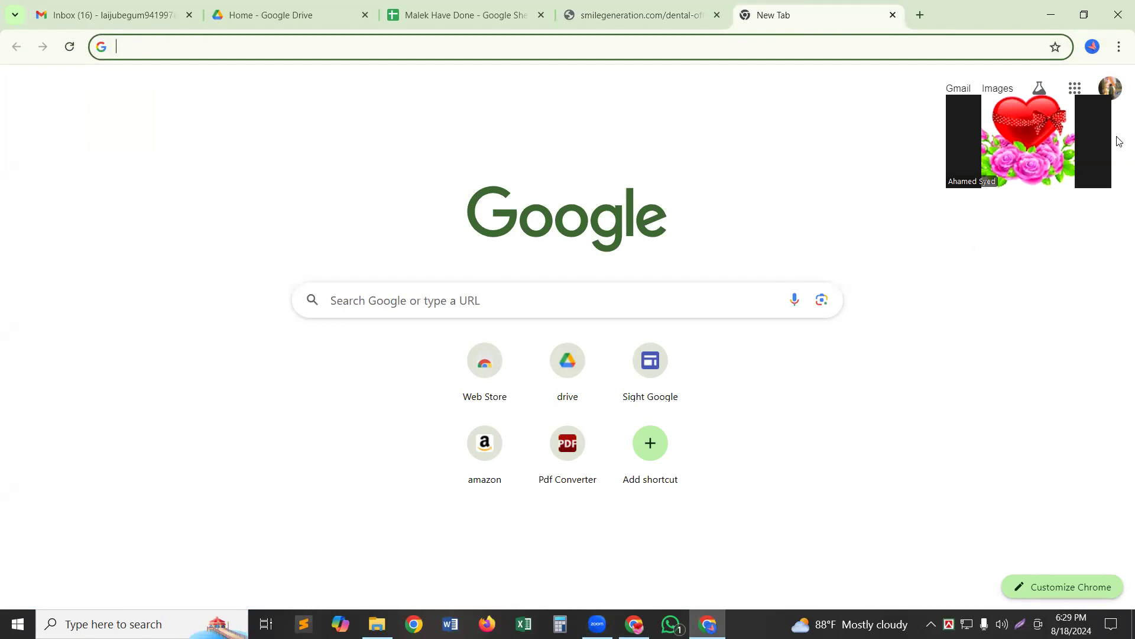
Search Google for 'browsec vpn' and open its Chrome Web Store listing.
{"action": "left_click", "coordinate": [518, 303]}
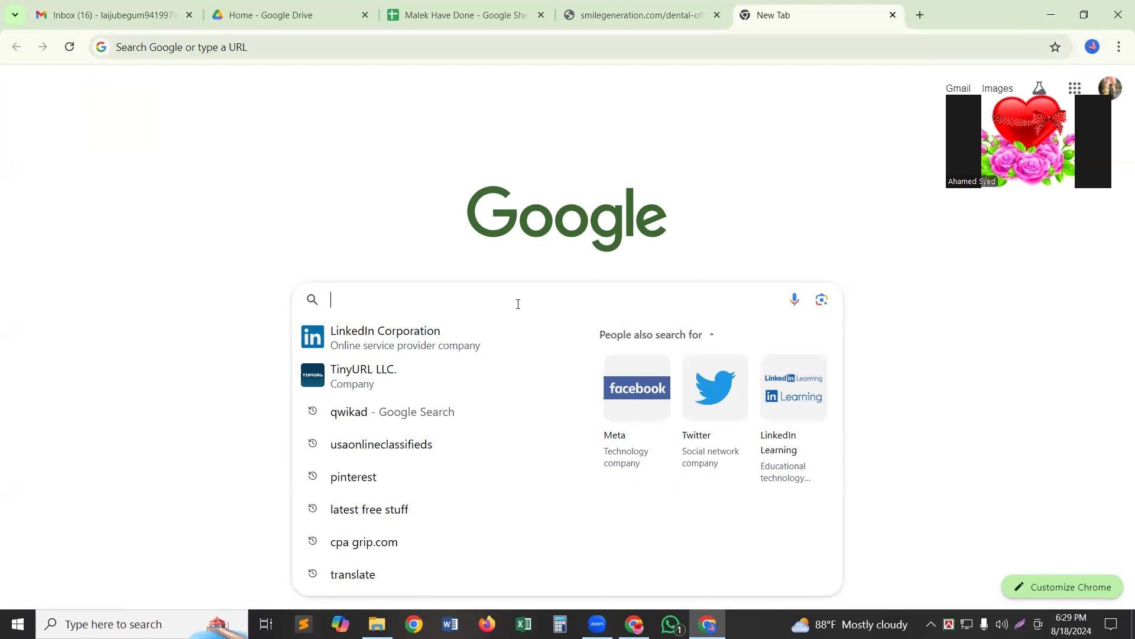
{"action": "type", "text": "b"}
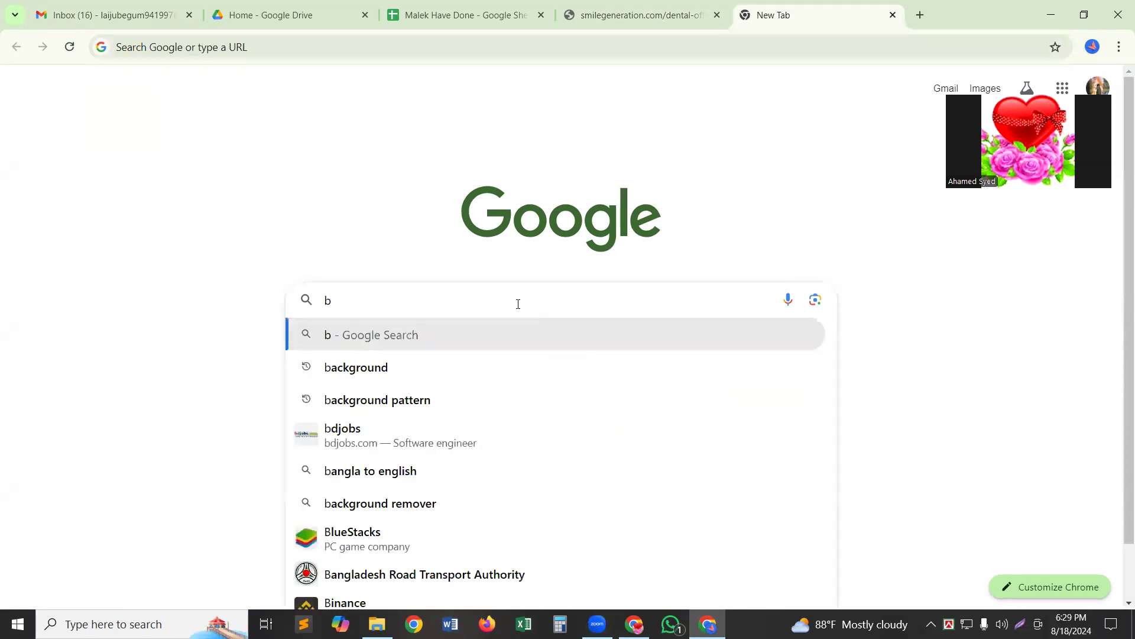
{"action": "type", "text": "ro"}
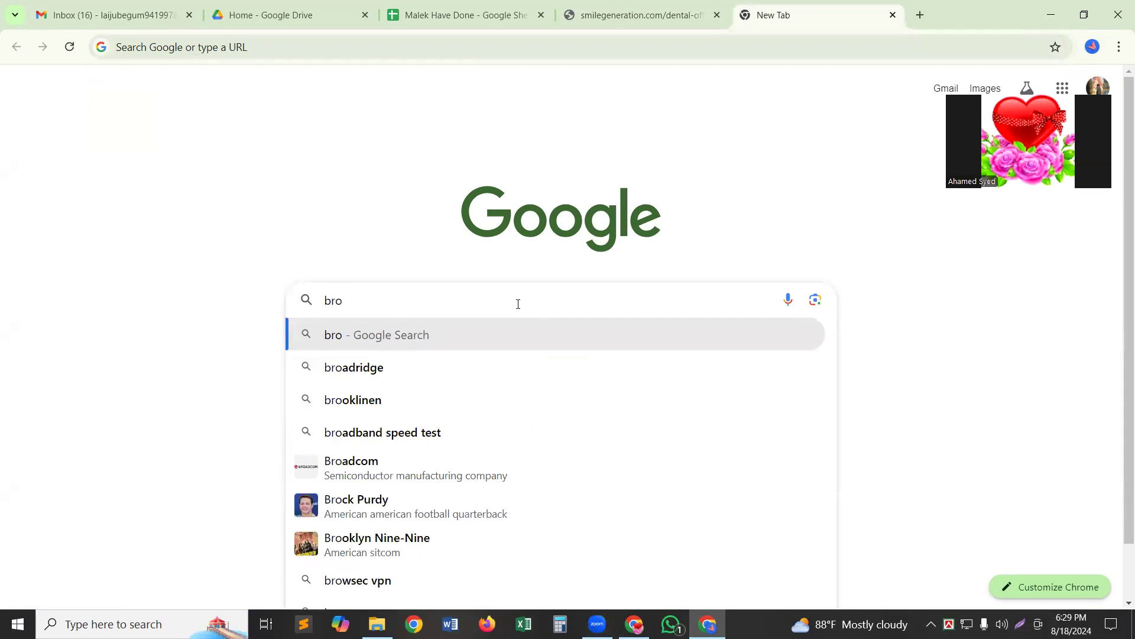
{"action": "type", "text": "s"}
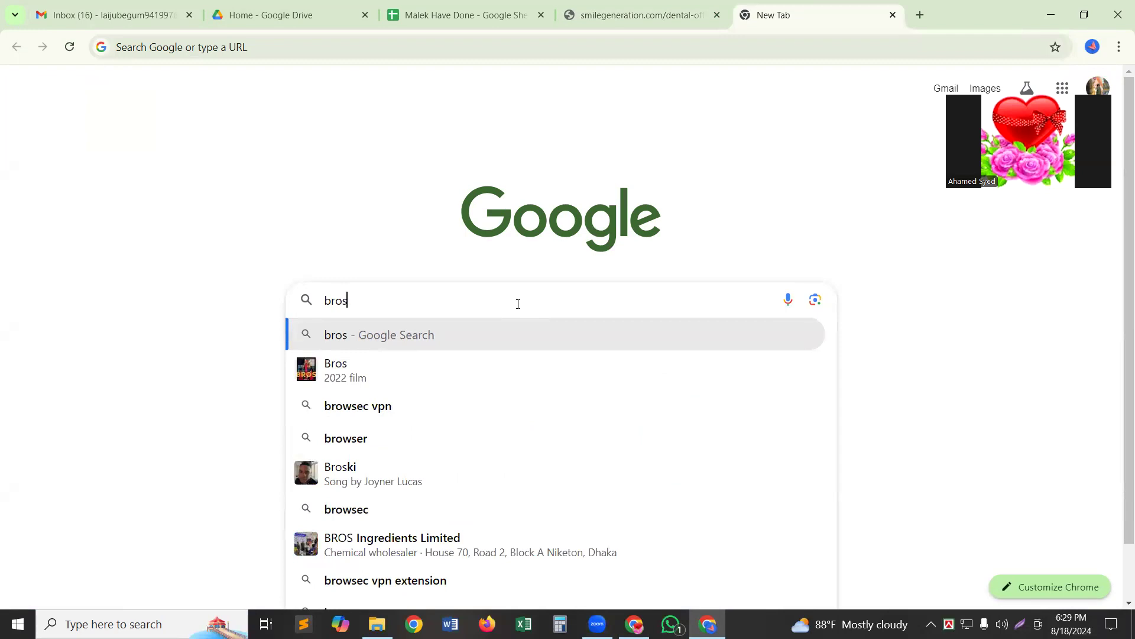
{"action": "left_click", "coordinate": [350, 412]}
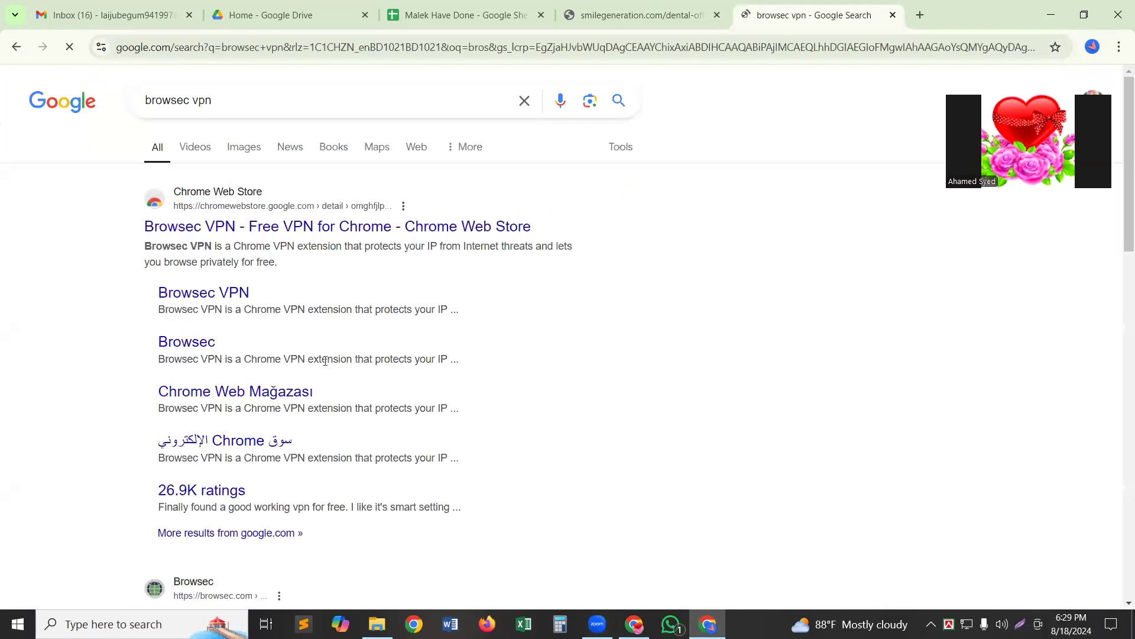
{"action": "left_click", "coordinate": [301, 227]}
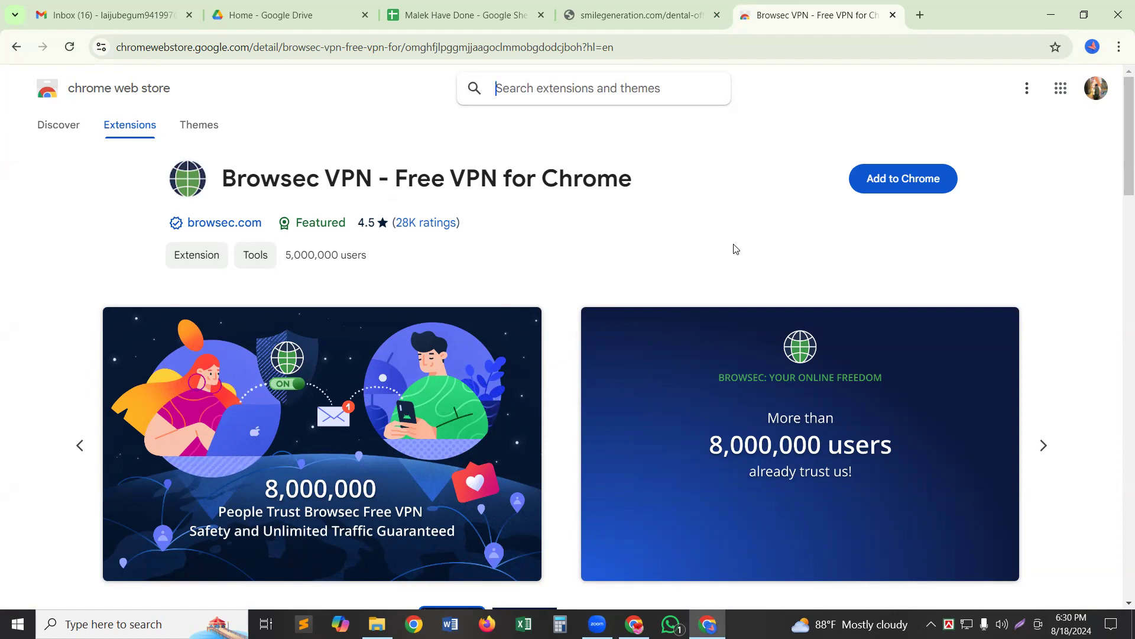
Add Browsec VPN - Free VPN for Chrome and pin it from the Extensions menu.
{"action": "left_click", "coordinate": [926, 183]}
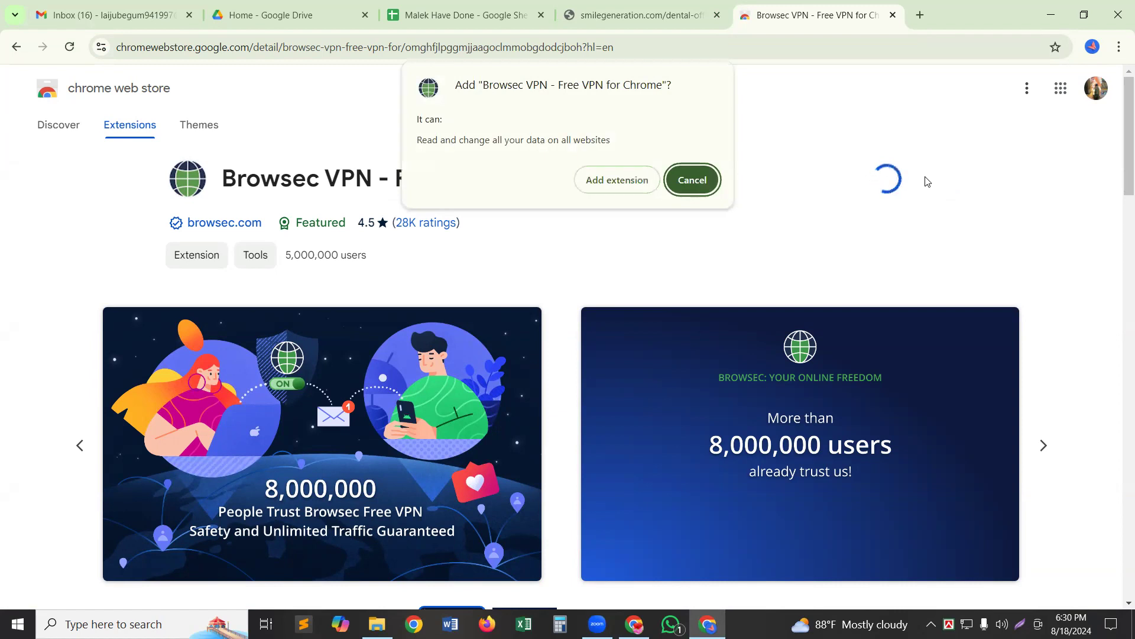
{"action": "left_click", "coordinate": [606, 181]}
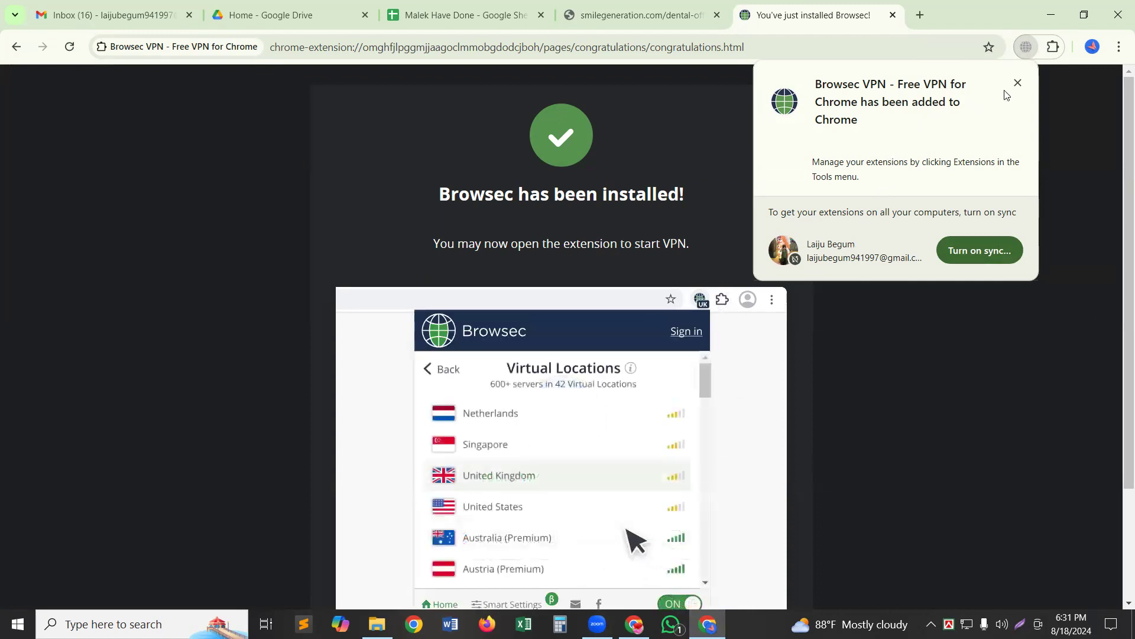
{"action": "left_click", "coordinate": [1054, 51]}
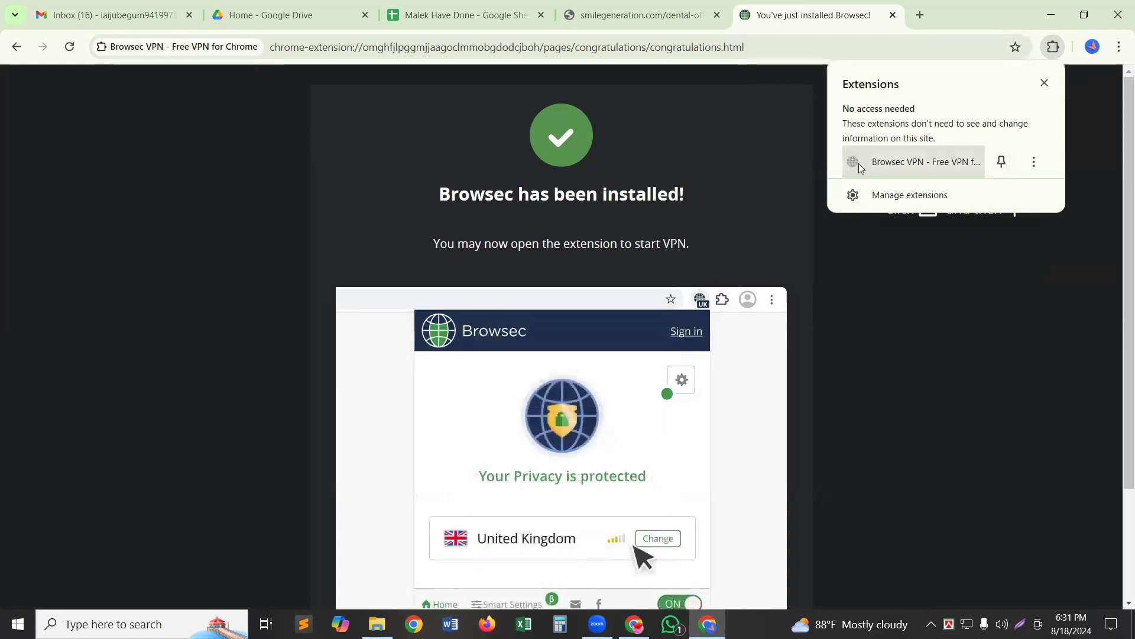
{"action": "left_click", "coordinate": [1001, 160]}
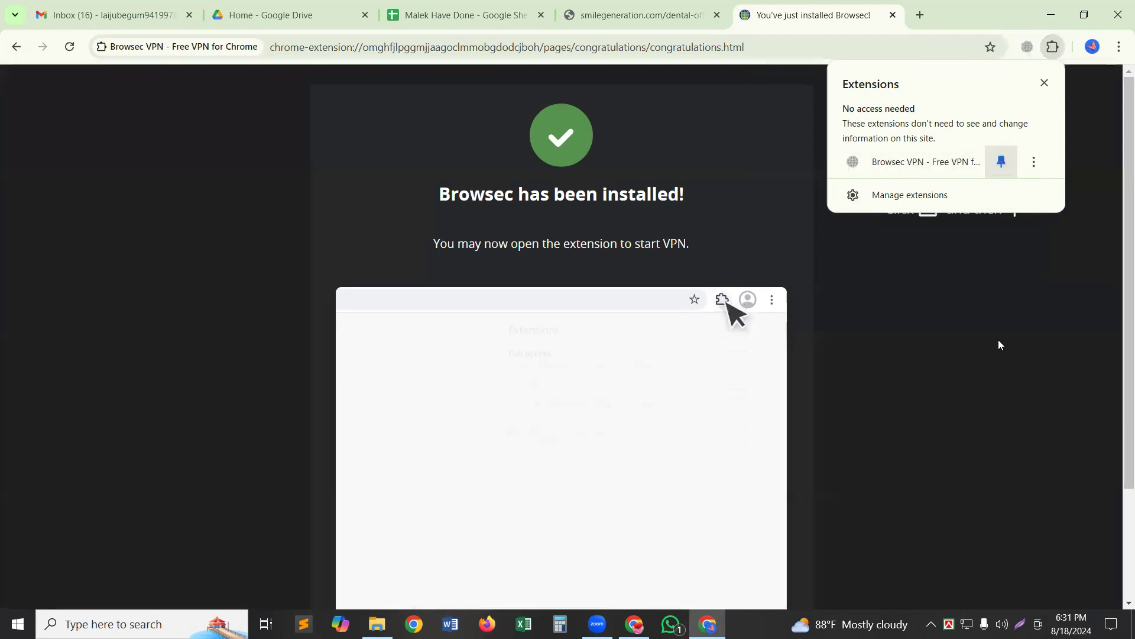
{"action": "left_click", "coordinate": [1092, 137]}
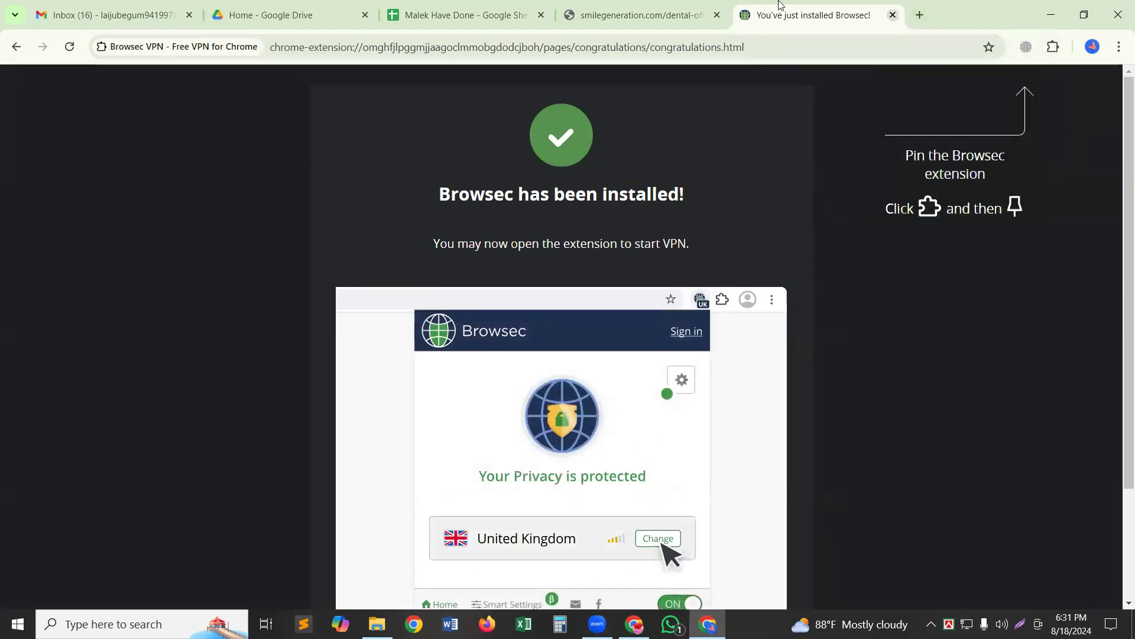
Close the install and smilegeneration.com tabs and accept Browsec's terms of service.
{"action": "key", "text": "ctrl+w"}
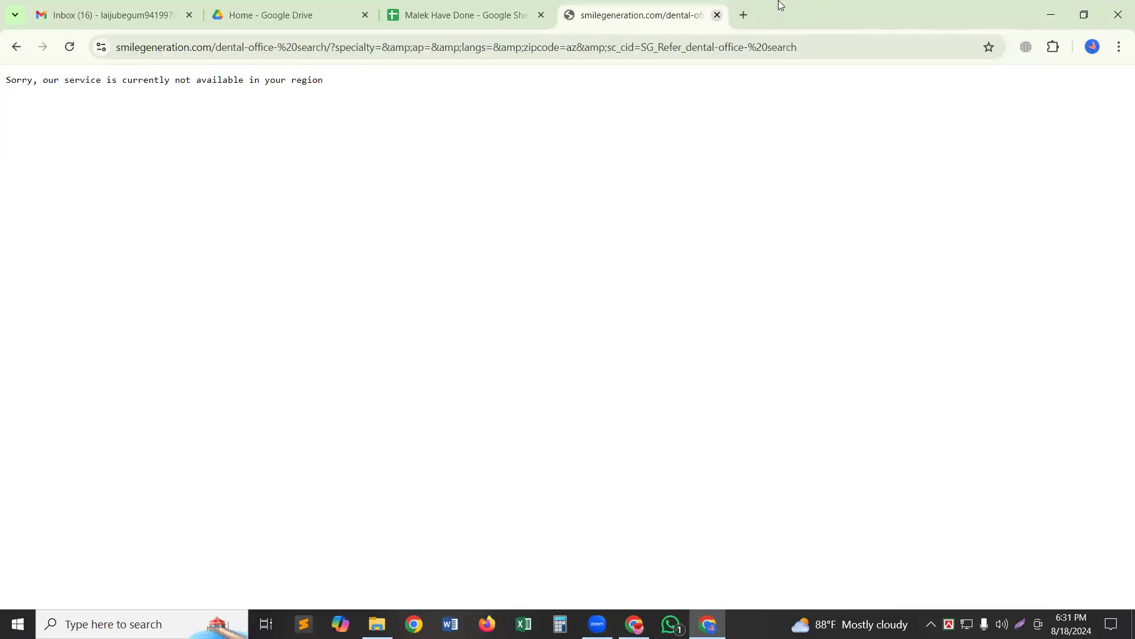
{"action": "key", "text": "ctrl+w"}
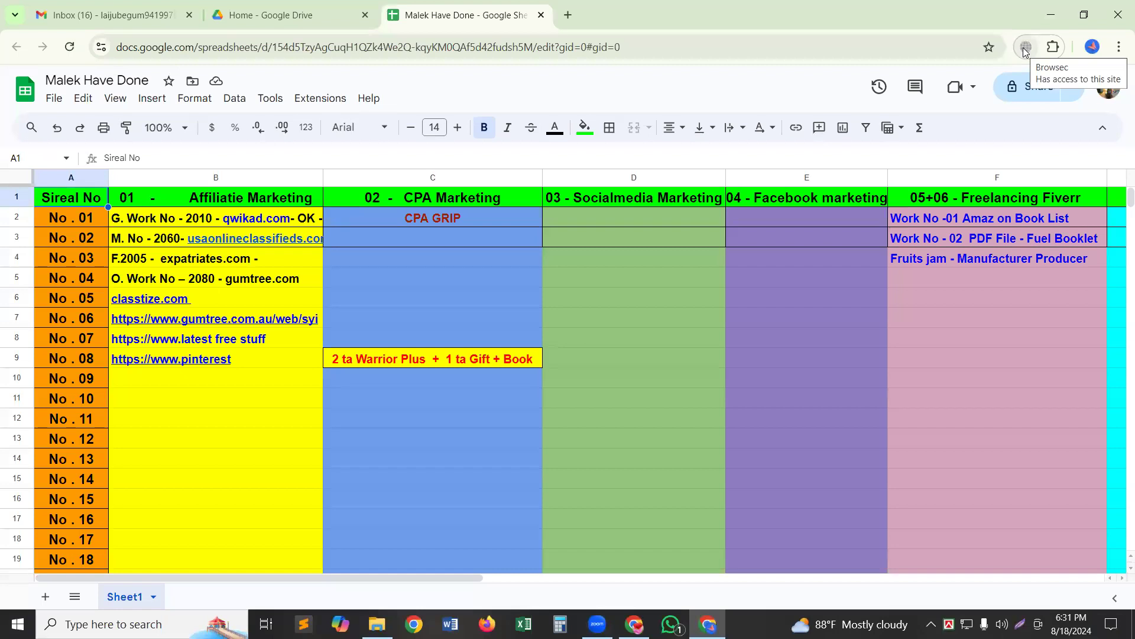
{"action": "left_click", "coordinate": [1026, 49]}
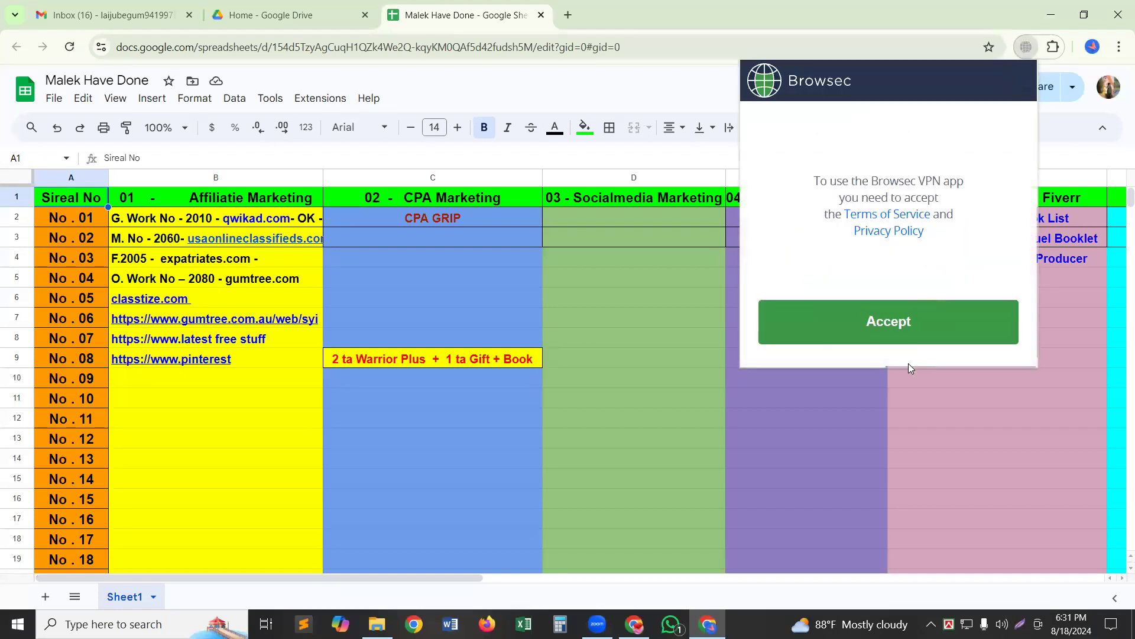
{"action": "left_click", "coordinate": [905, 330]}
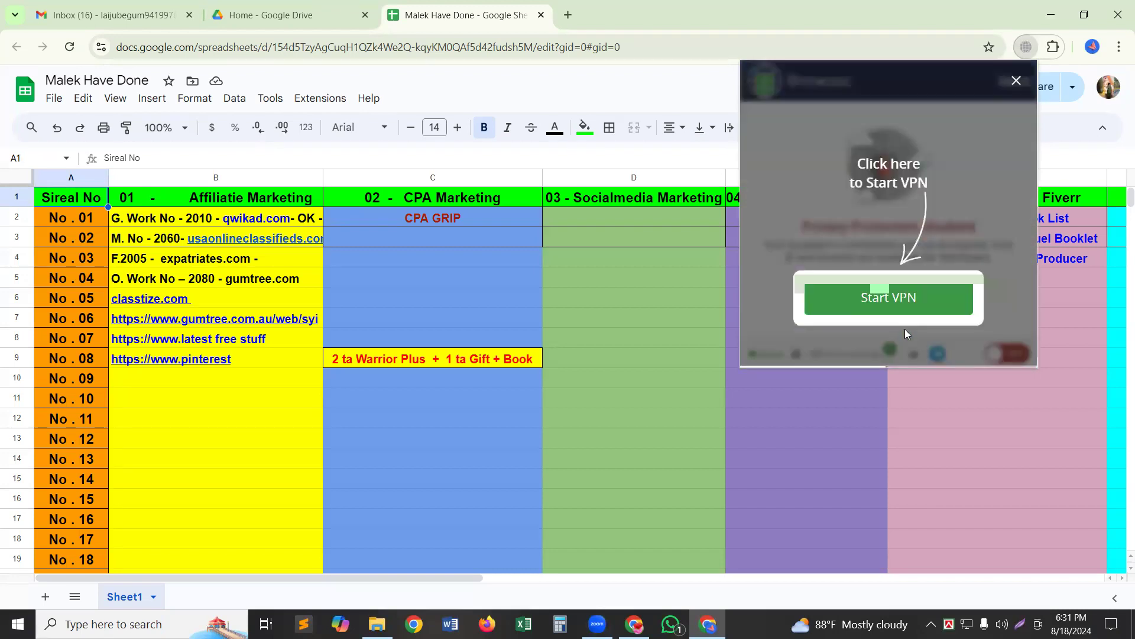
Start the Browsec VPN with United Kingdom as its location.
{"action": "left_click", "coordinate": [902, 302]}
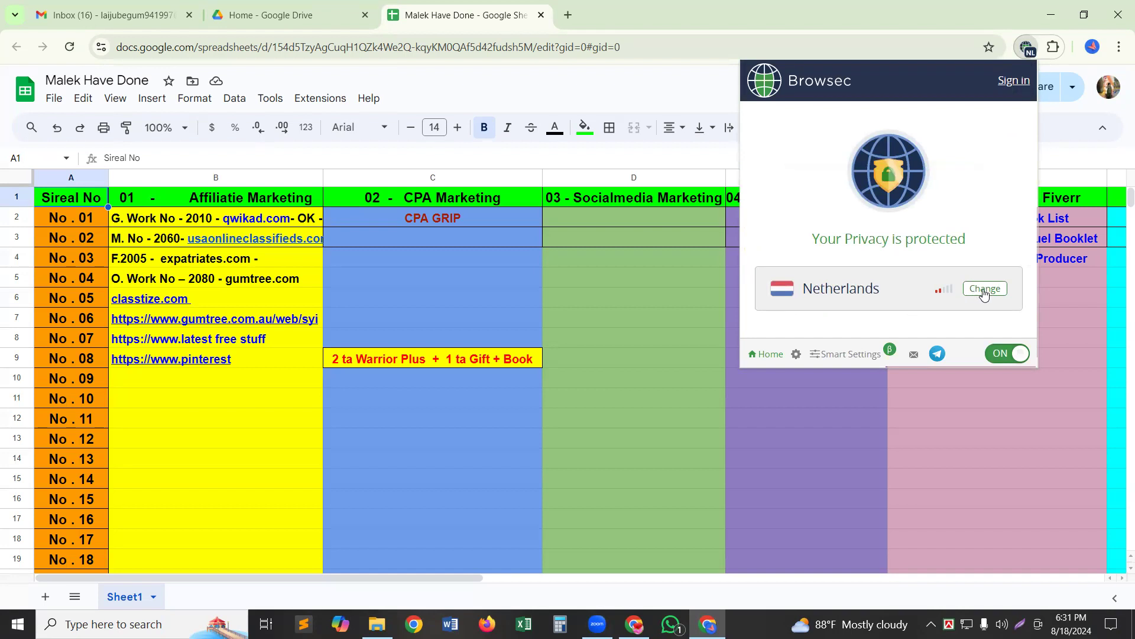
{"action": "left_click", "coordinate": [984, 292]}
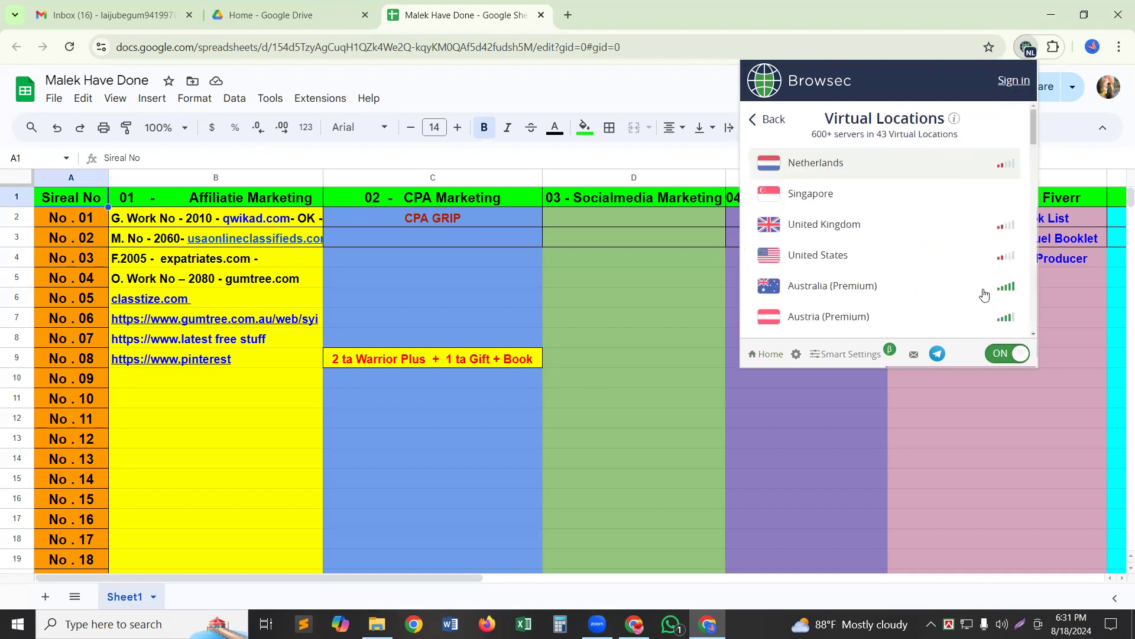
{"action": "left_click", "coordinate": [828, 227]}
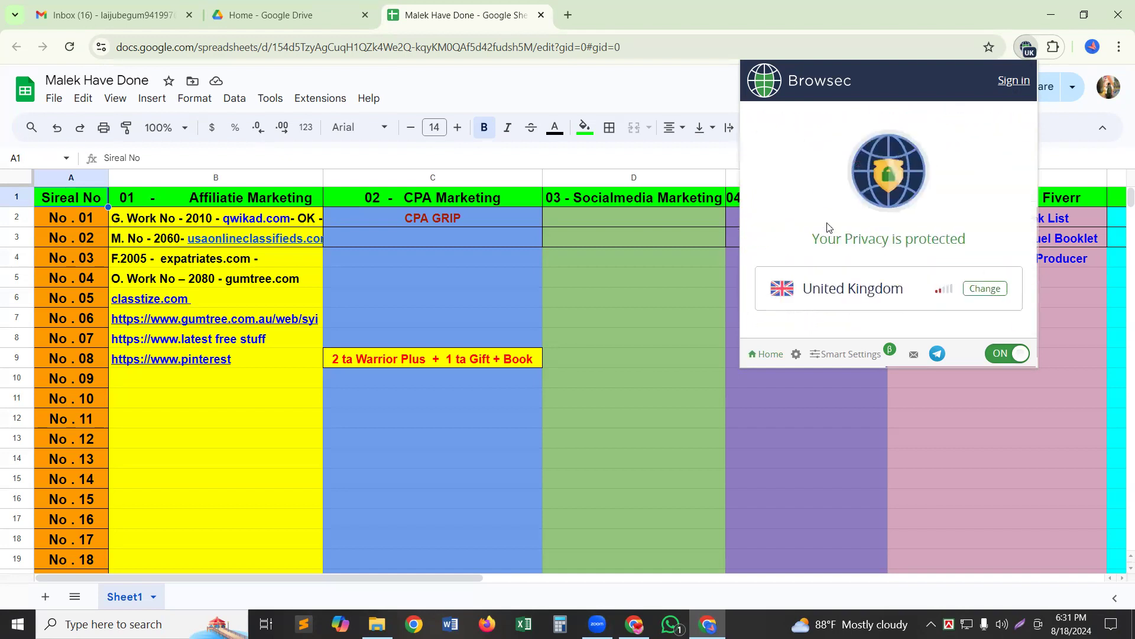
{"action": "left_click", "coordinate": [987, 417]}
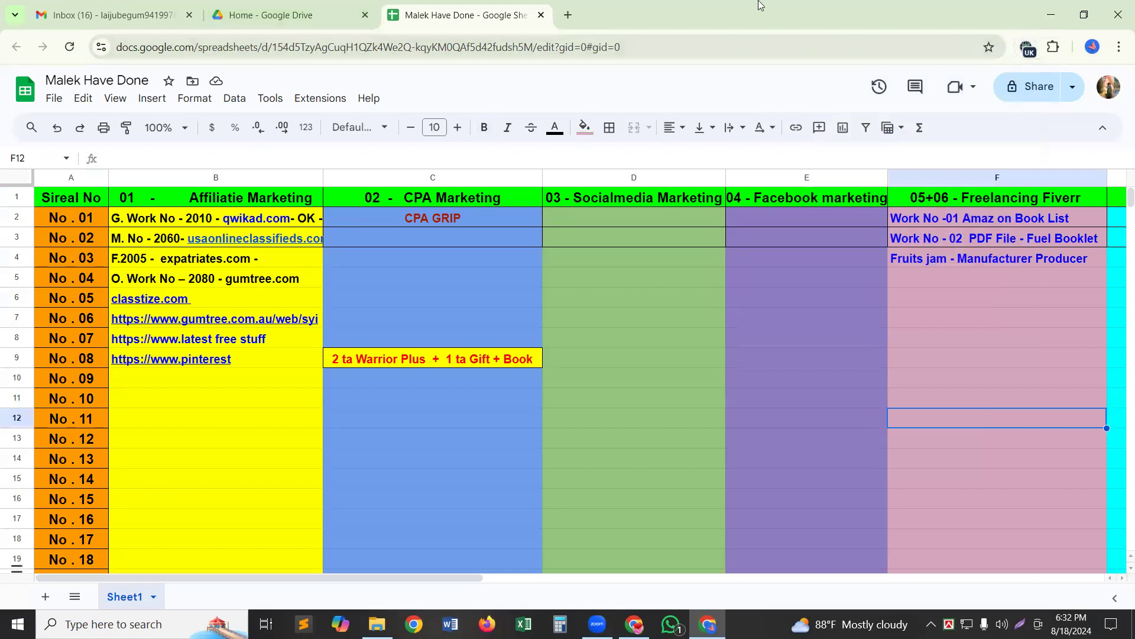
Switch the Browsec VPN off and back on through United Kingdom, then open a new tab.
{"action": "left_click", "coordinate": [1028, 53]}
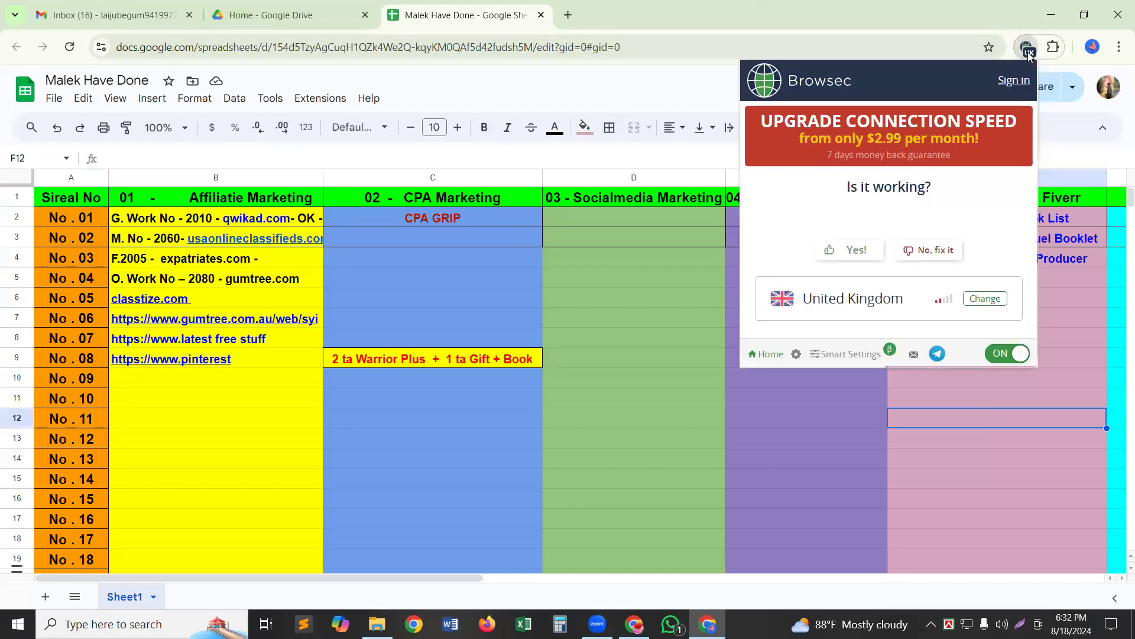
{"action": "left_click", "coordinate": [989, 358]}
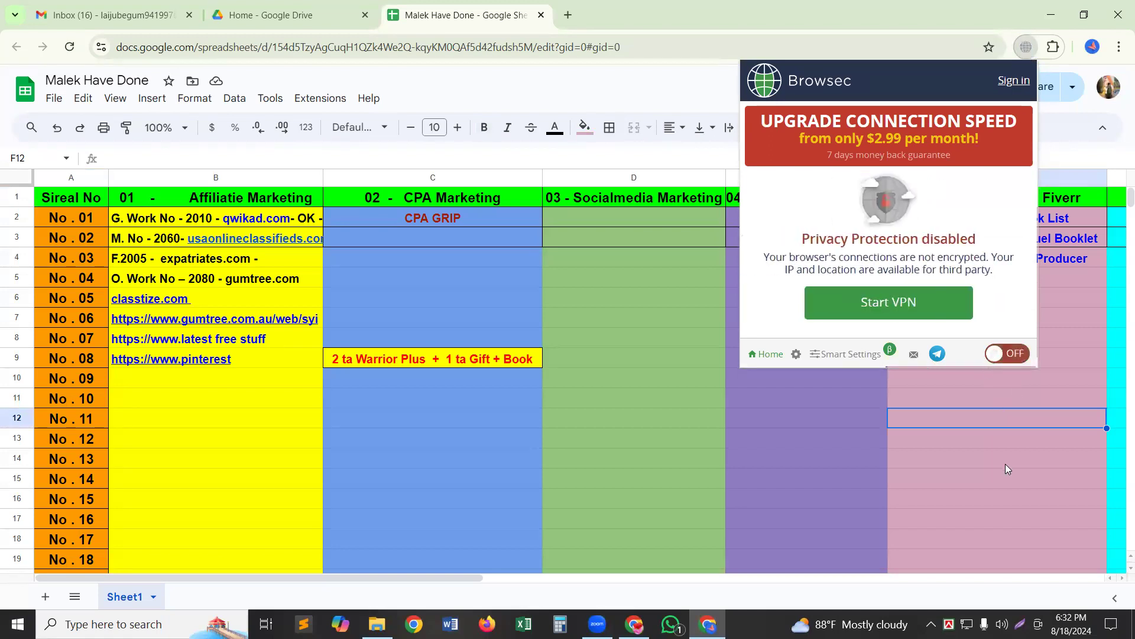
{"action": "left_click", "coordinate": [1006, 464]}
{"action": "left_click", "coordinate": [1006, 462]}
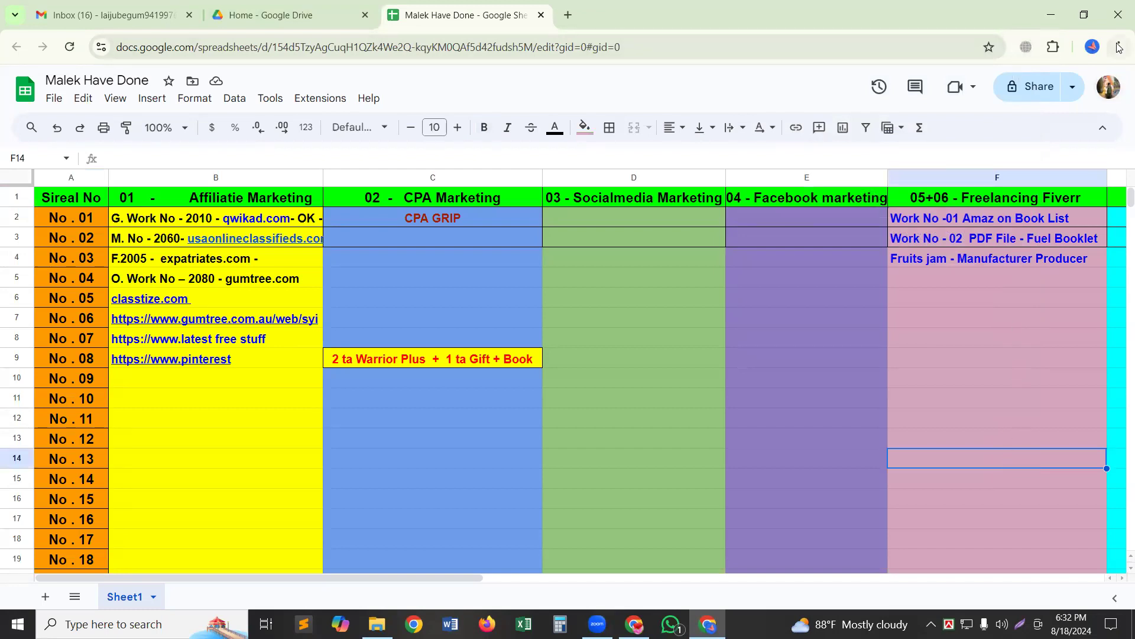
{"action": "left_click", "coordinate": [1021, 55]}
{"action": "left_click", "coordinate": [1022, 355]}
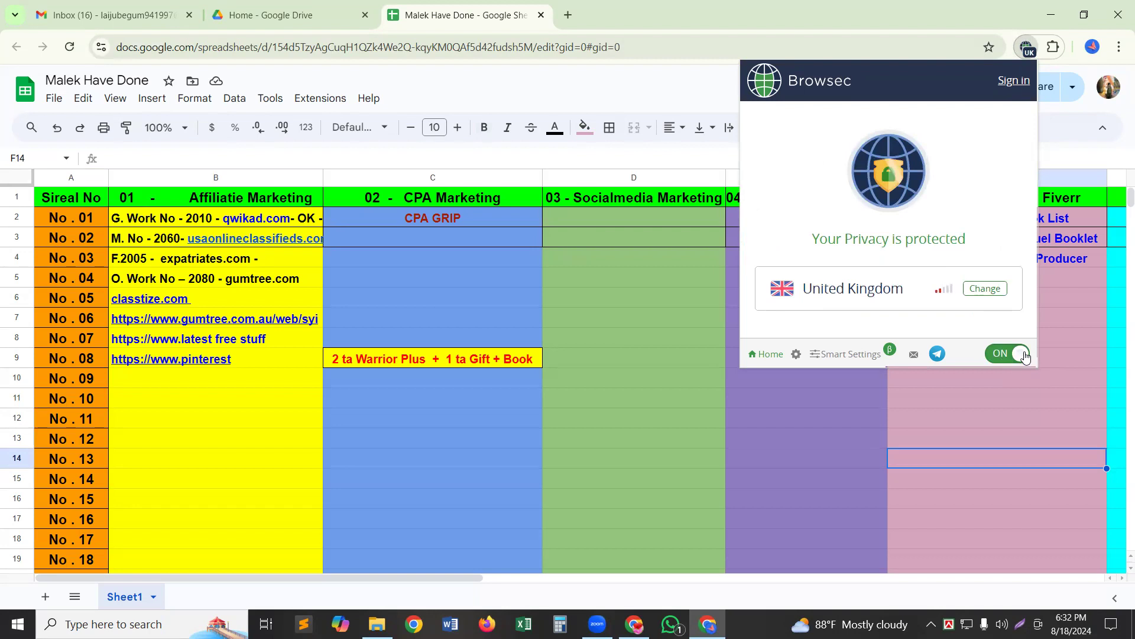
{"action": "left_click", "coordinate": [978, 499]}
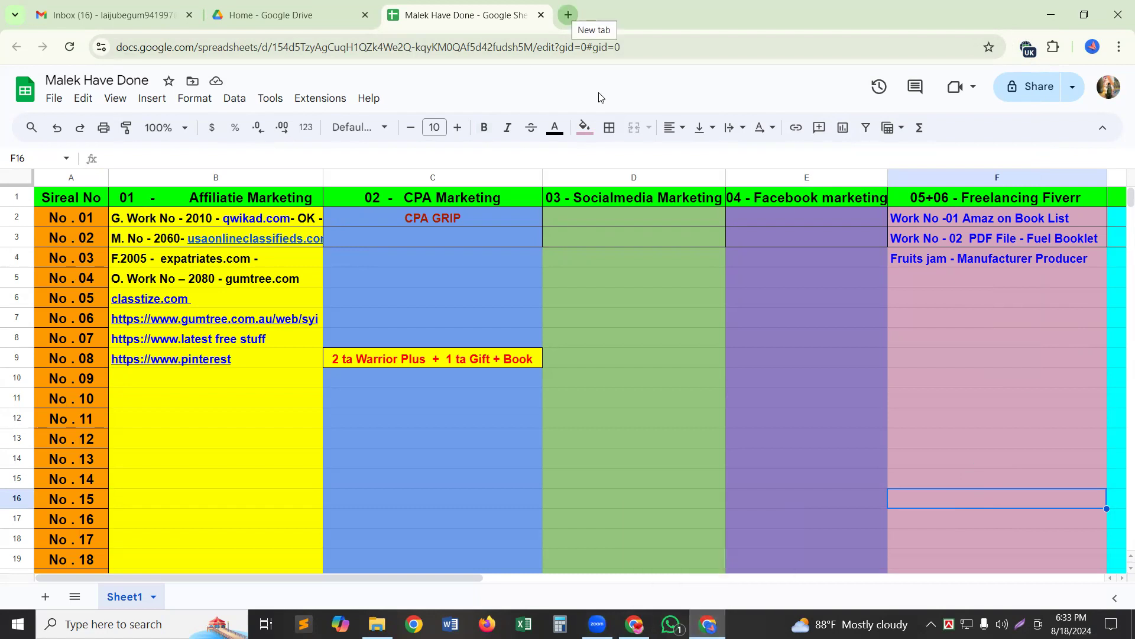
{"action": "key", "text": "ctrl+t"}
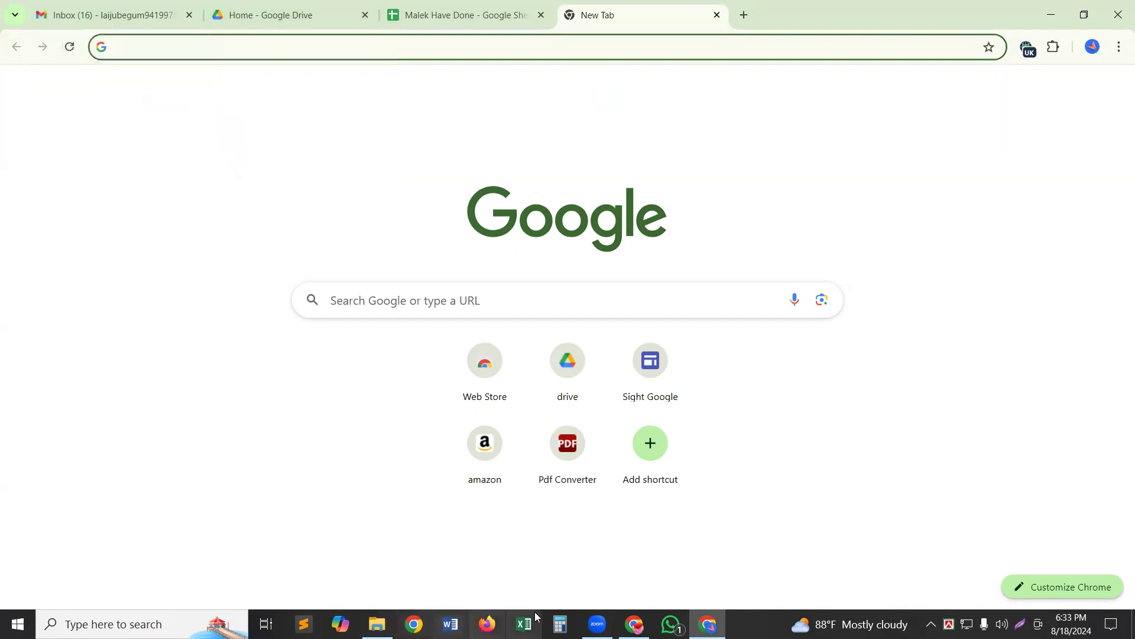
Open the 'Work No - 05 - Dental' email and preview its Smail Dental website USA.docx attachment.
{"action": "left_click", "coordinate": [114, 15]}
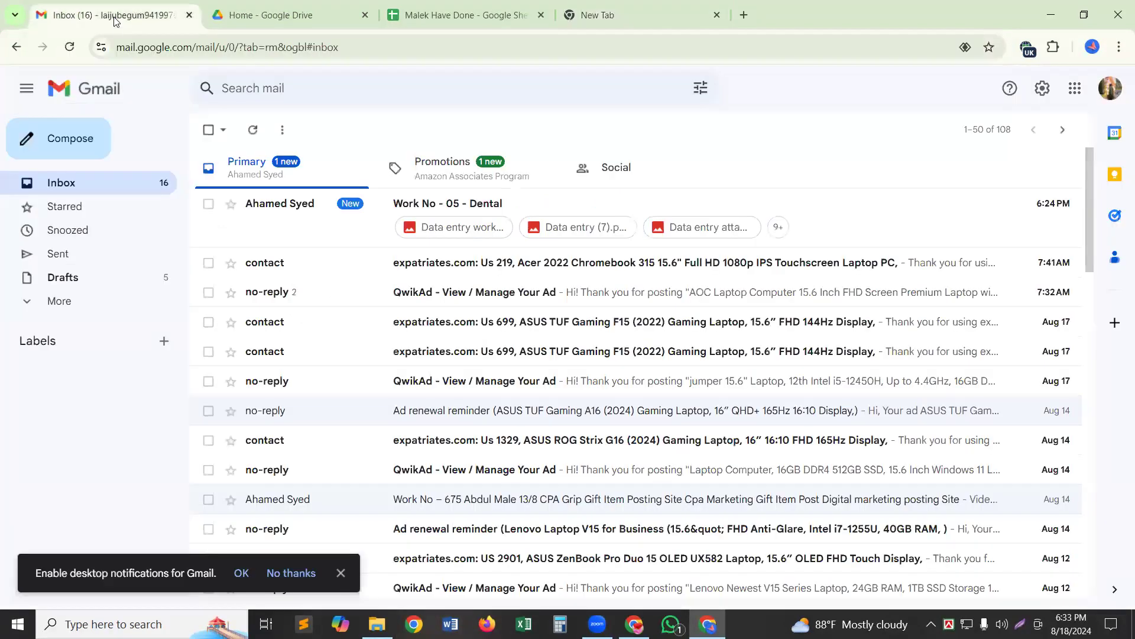
{"action": "left_click", "coordinate": [380, 204]}
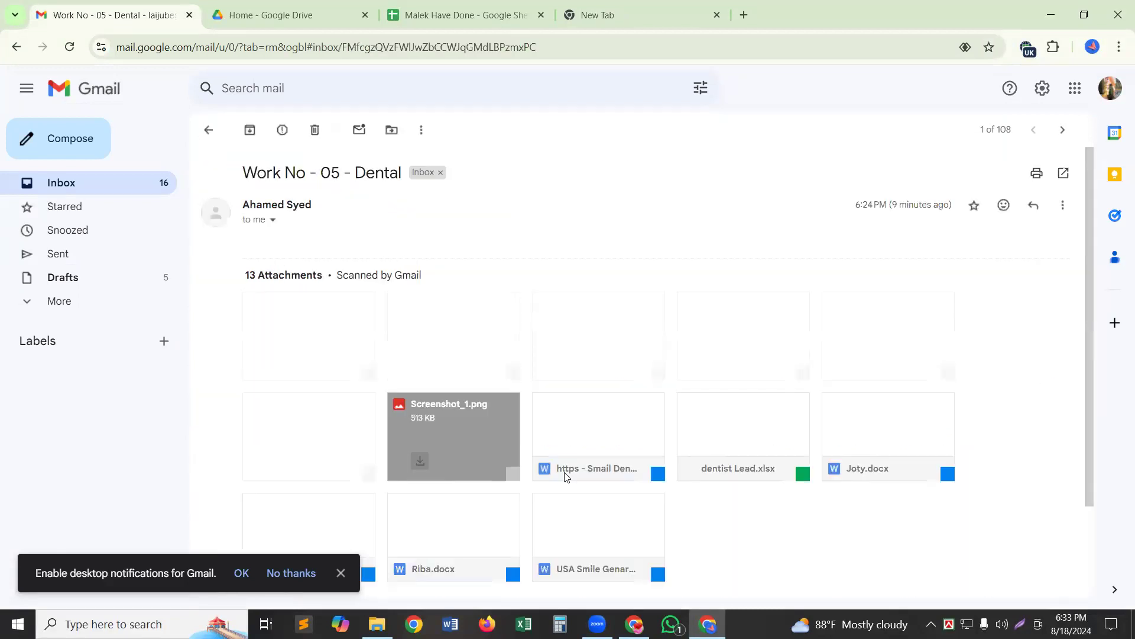
{"action": "scroll", "coordinate": [641, 445], "scroll_direction": "down", "scroll_amount": 2}
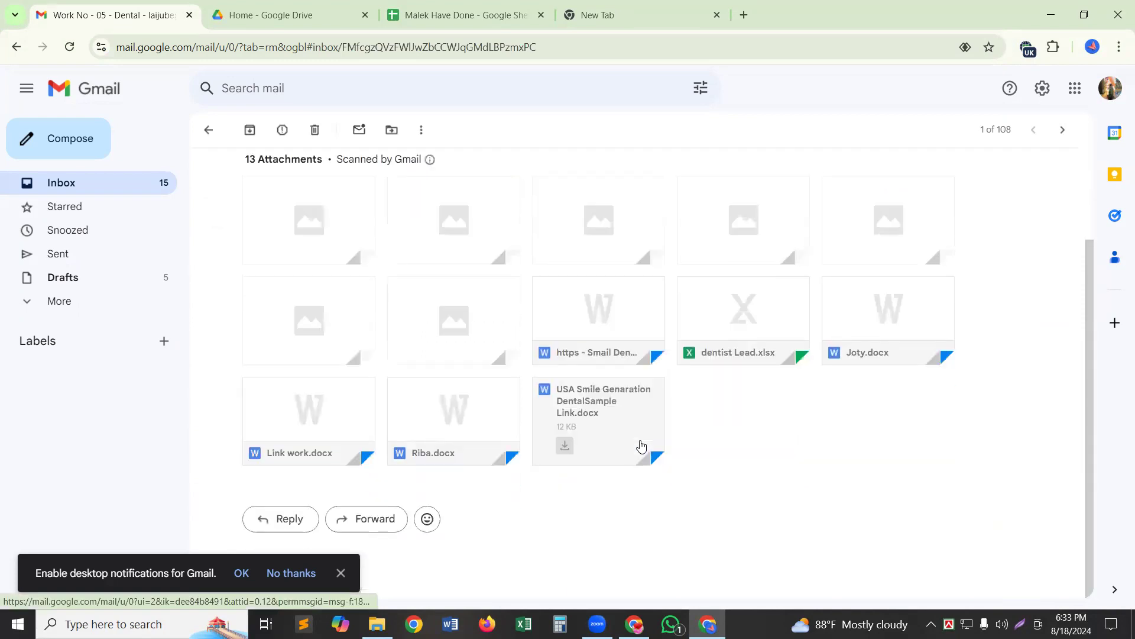
{"action": "left_click", "coordinate": [571, 322]}
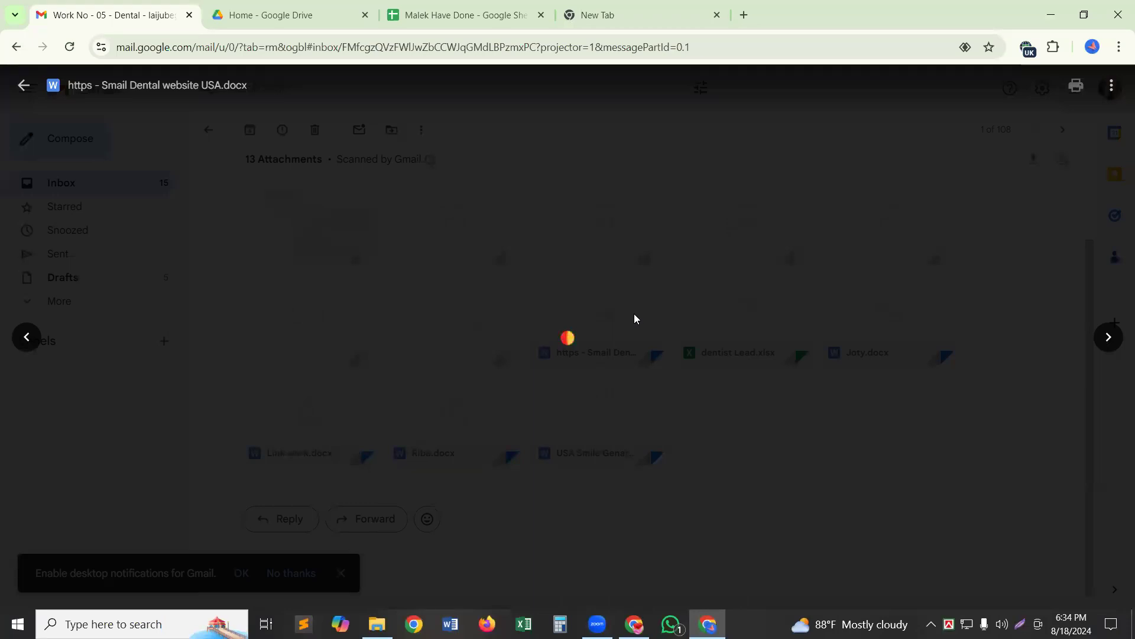
Paste the smilegeneration.com dental-office search link into the new tab and load it, getting a 404 page.
{"action": "left_click", "coordinate": [611, 3]}
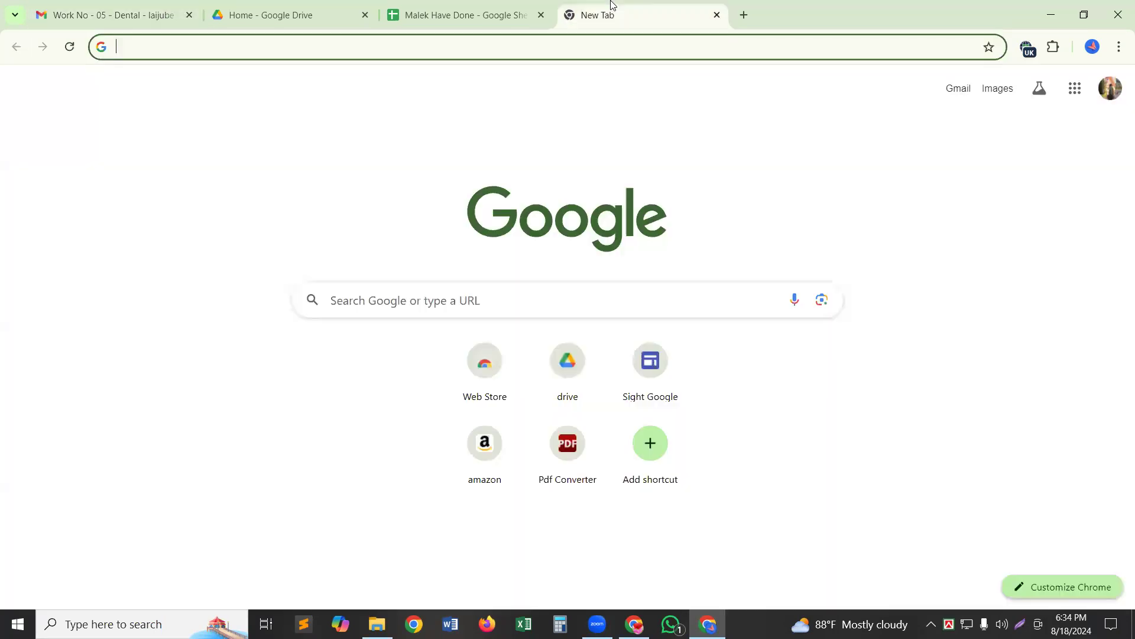
{"action": "left_click", "coordinate": [556, 294]}
{"action": "type", "text": "https://www.smilegeneration.com/dental-office- search/?specialty=&amp;ap=&amp;langs=&amp;zipcode=az&amp;sc_cid=SG_Refer_dental-office- search"}
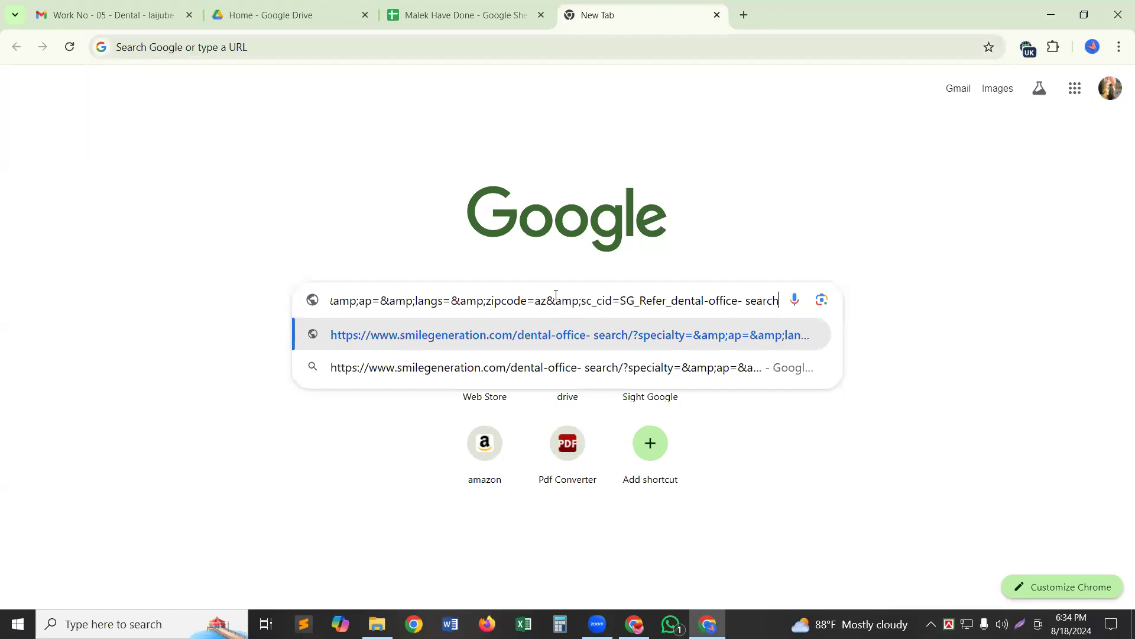
{"action": "key", "text": "Return"}
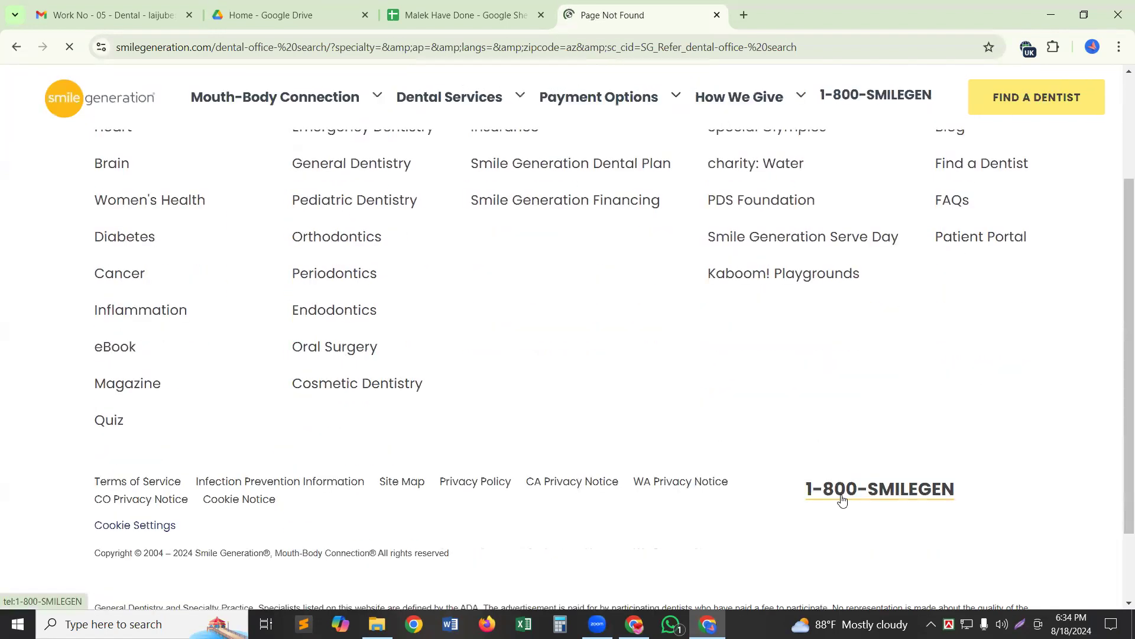
Go to smilegeneration.com's Find a Dentist search results, then open another blank tab.
{"action": "left_click", "coordinate": [1059, 102]}
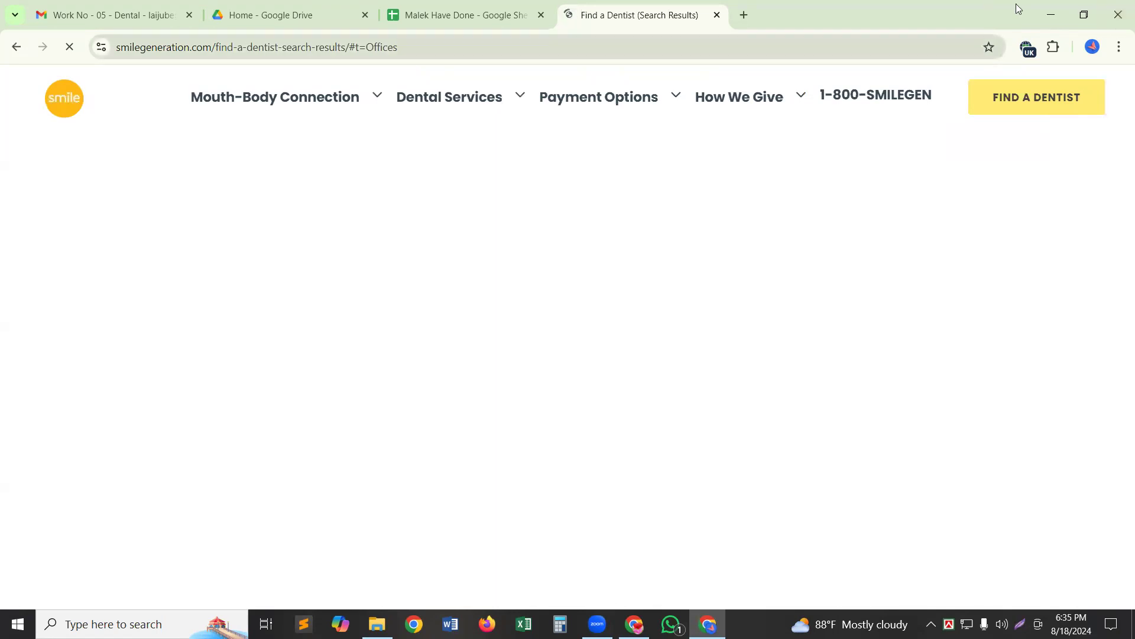
{"action": "key", "text": "ctrl+t"}
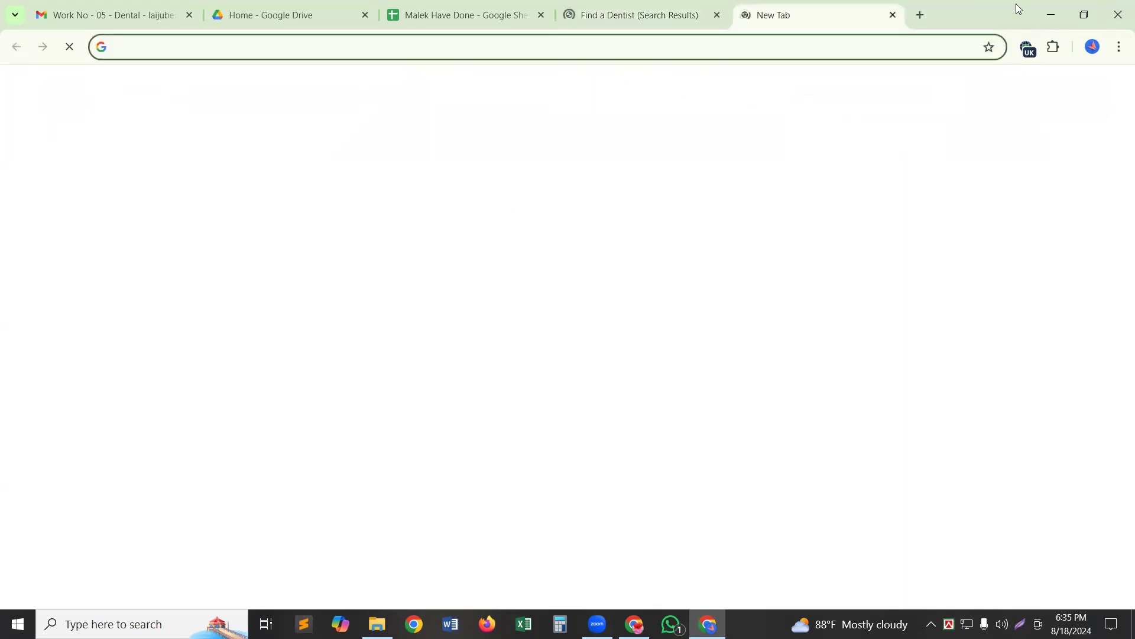
Search Google for 'ip address' from the new tab's search box.
{"action": "left_click", "coordinate": [523, 285]}
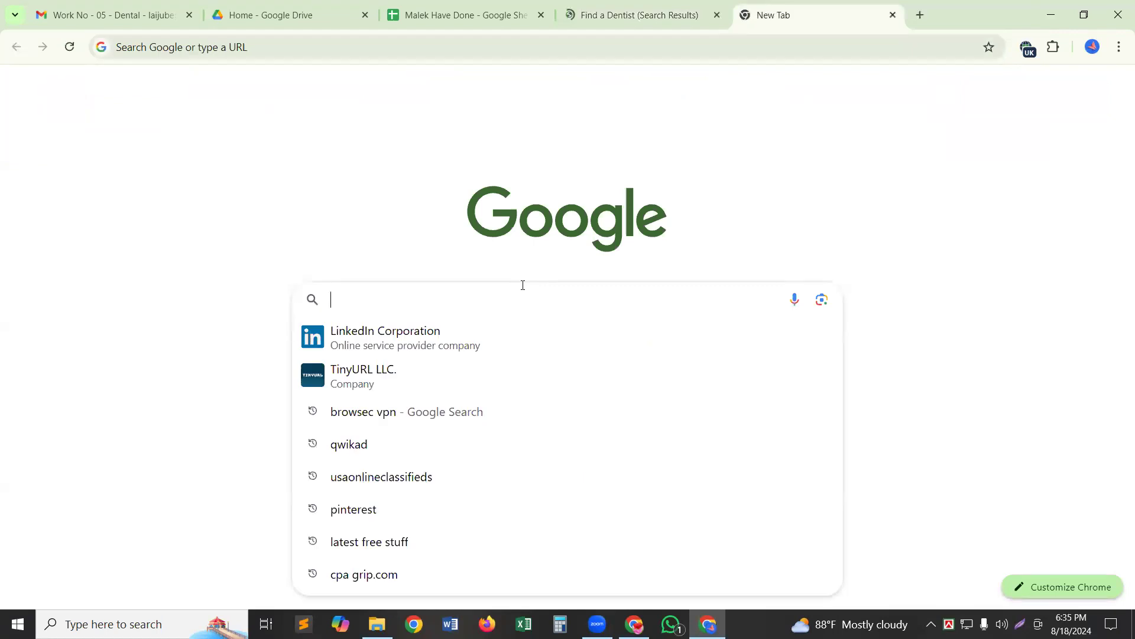
{"action": "type", "text": "i"}
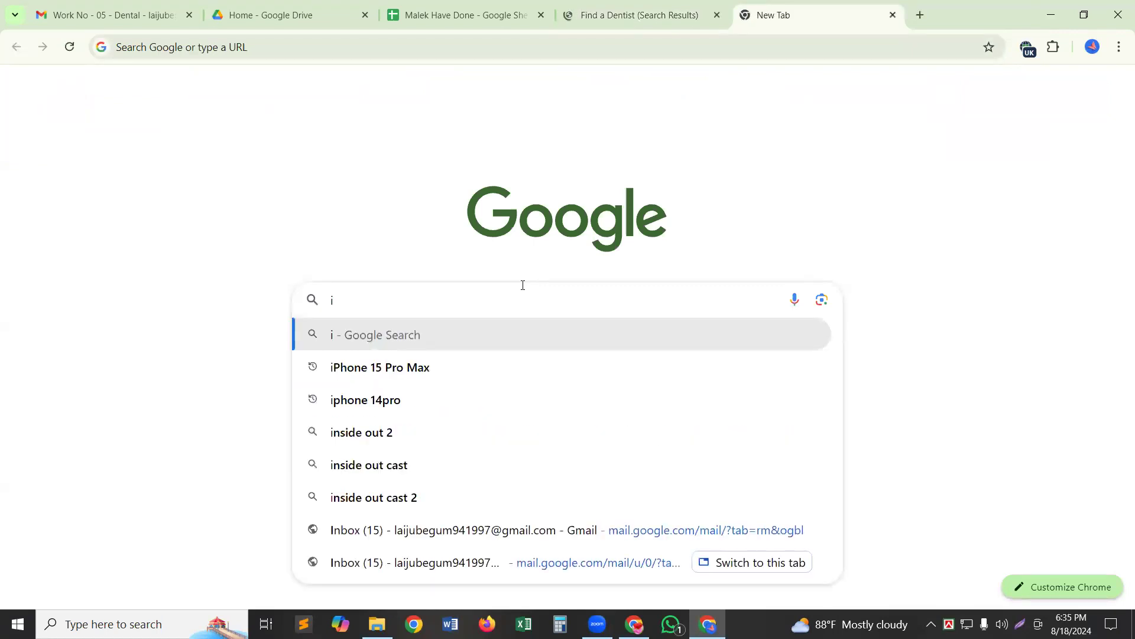
{"action": "type", "text": "p"}
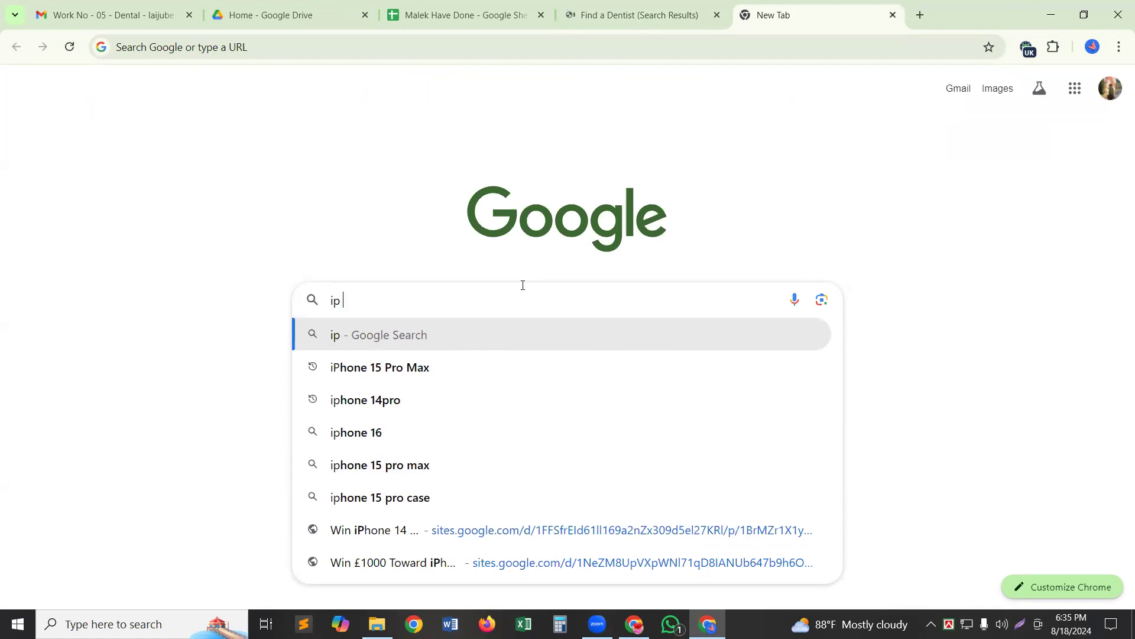
{"action": "type", "text": " add"}
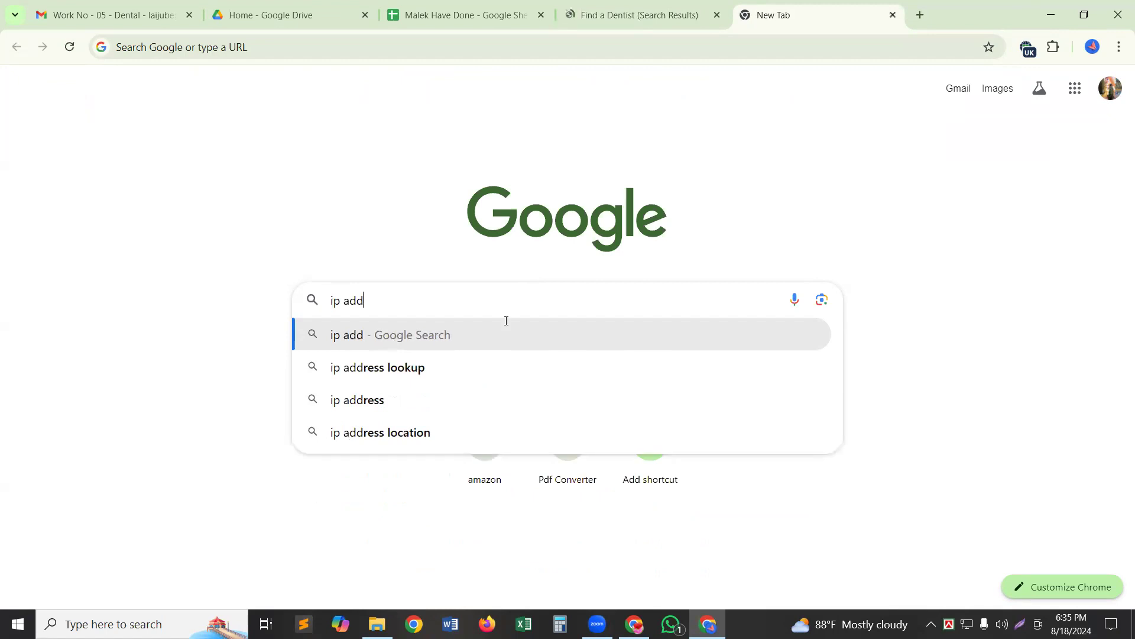
{"action": "left_click", "coordinate": [372, 402]}
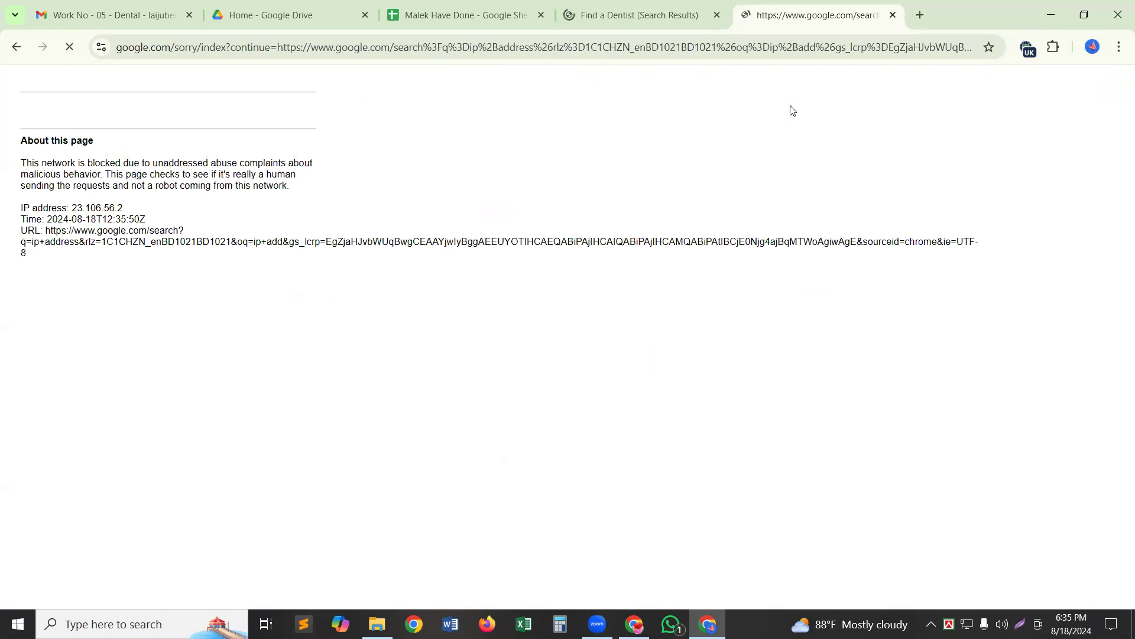
Close the blocked google.com/sorry search tab.
{"action": "left_click", "coordinate": [648, 11]}
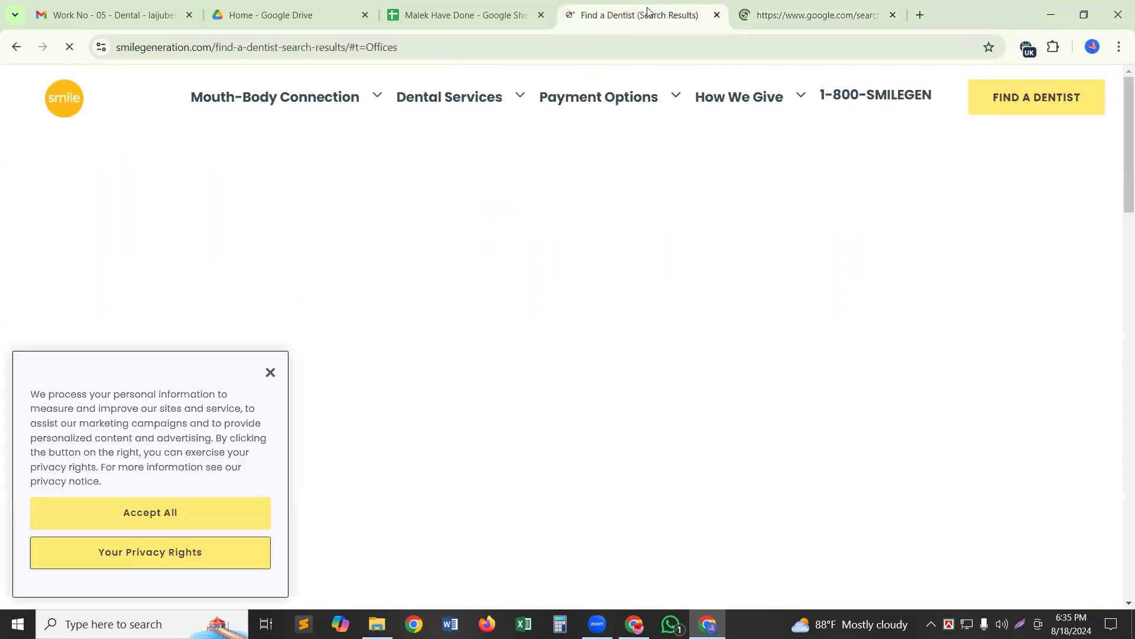
{"action": "left_click", "coordinate": [815, 13]}
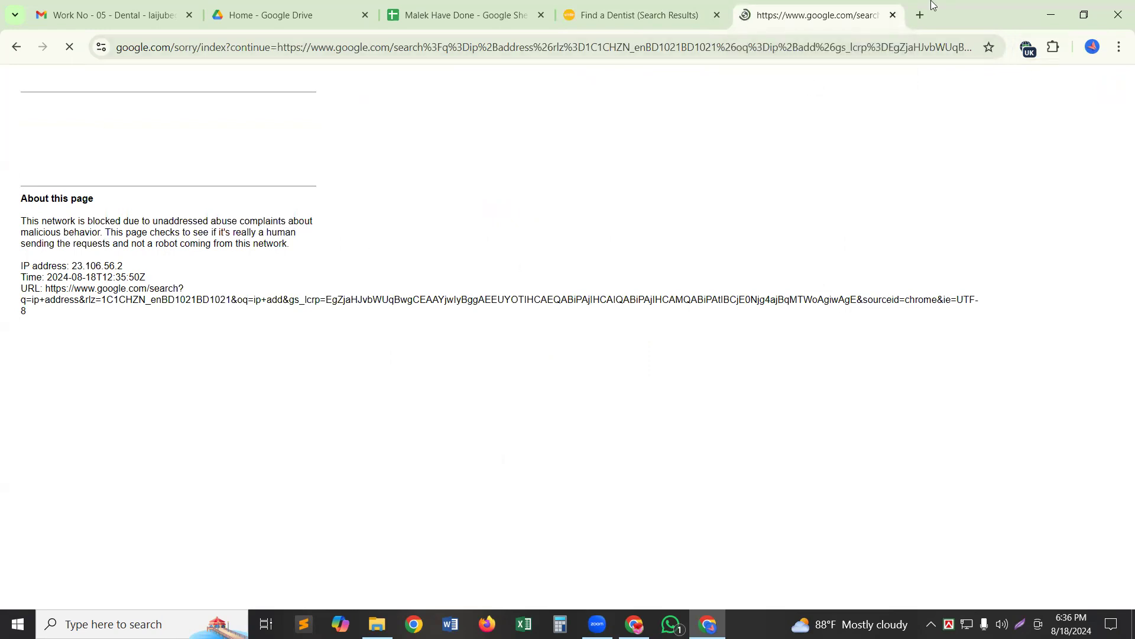
{"action": "left_click", "coordinate": [893, 15]}
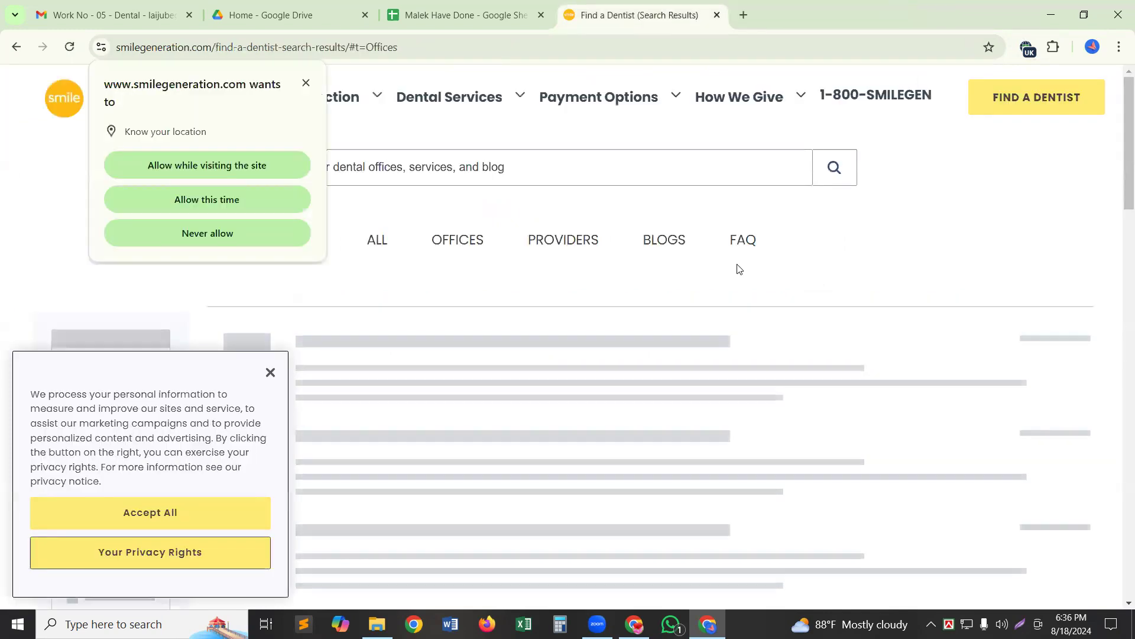
Allow location this time on the Find a Dentist page and dismiss the cookie notice.
{"action": "left_click", "coordinate": [207, 201]}
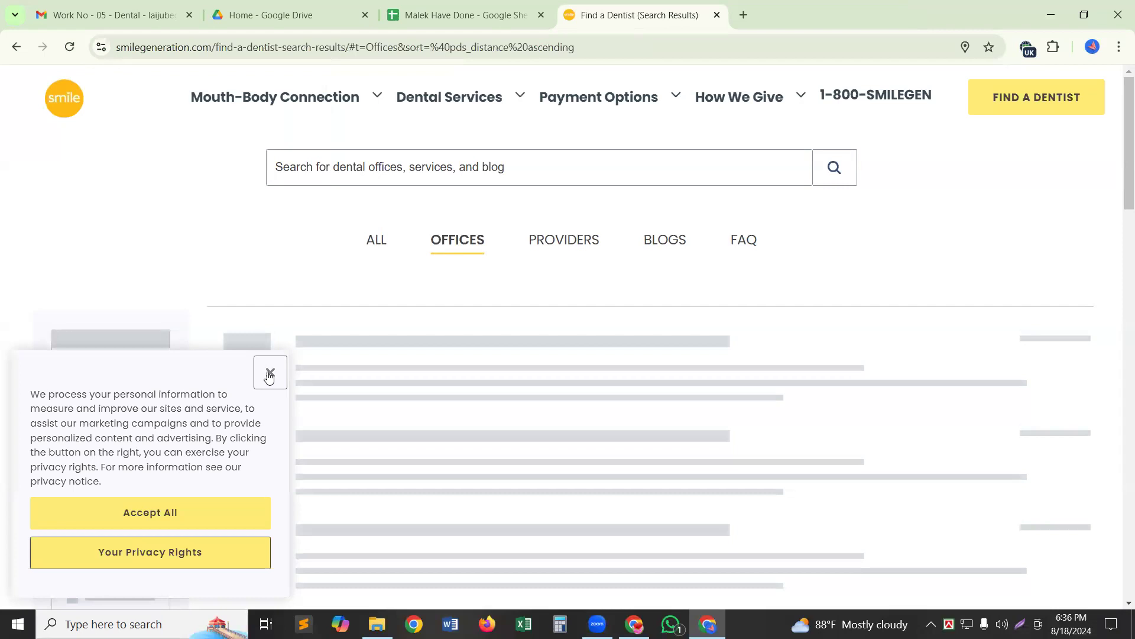
{"action": "left_click", "coordinate": [270, 372]}
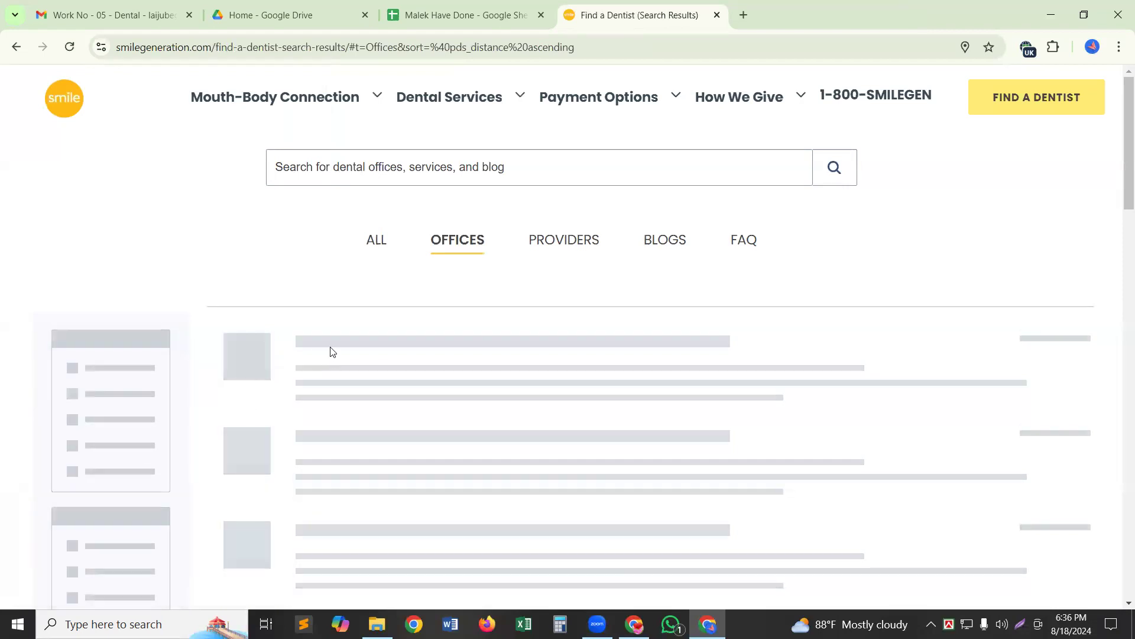
{"action": "scroll", "coordinate": [330, 349], "scroll_direction": "down", "scroll_amount": 4}
{"action": "scroll", "coordinate": [330, 349], "scroll_direction": "up", "scroll_amount": 3}
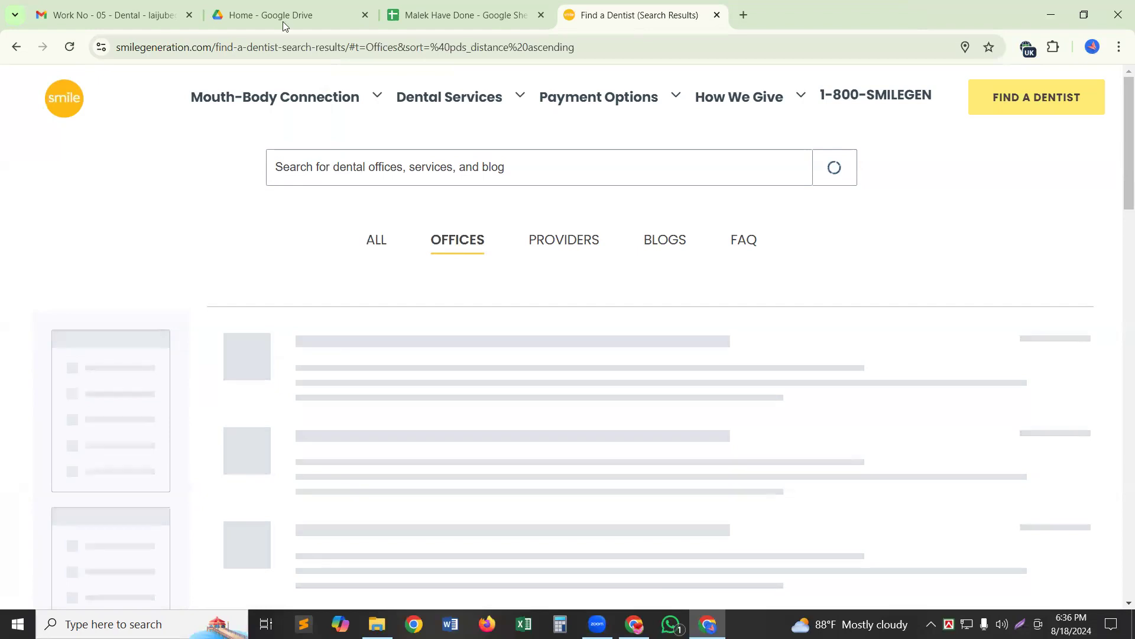
Create a new blank Google Sheets spreadsheet from Google Drive.
{"action": "left_click", "coordinate": [354, 11]}
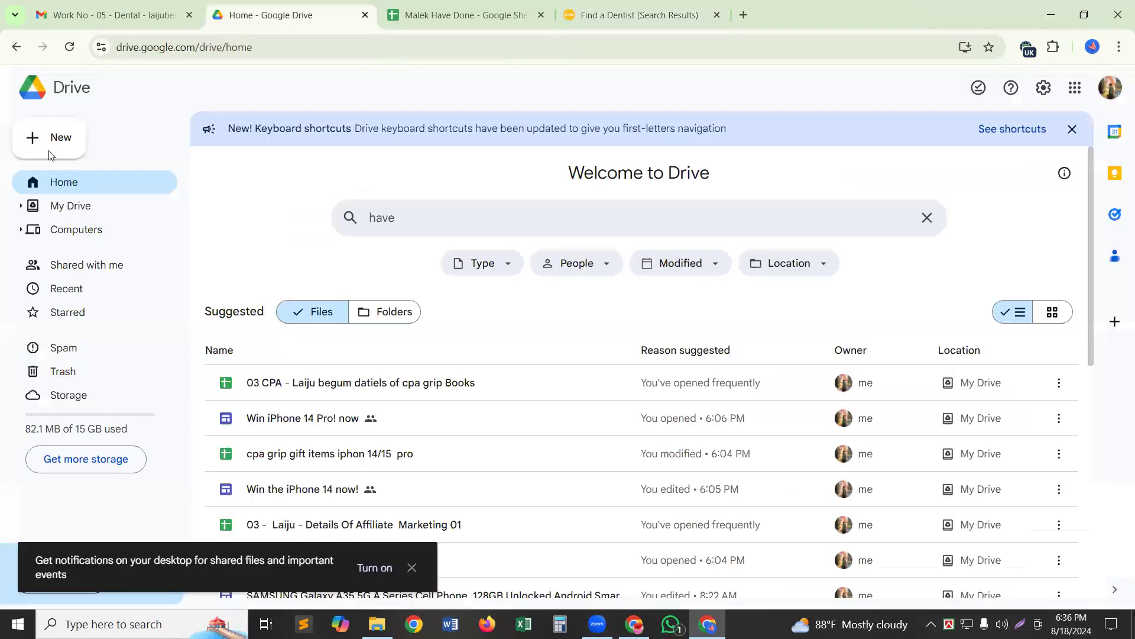
{"action": "left_click", "coordinate": [50, 137]}
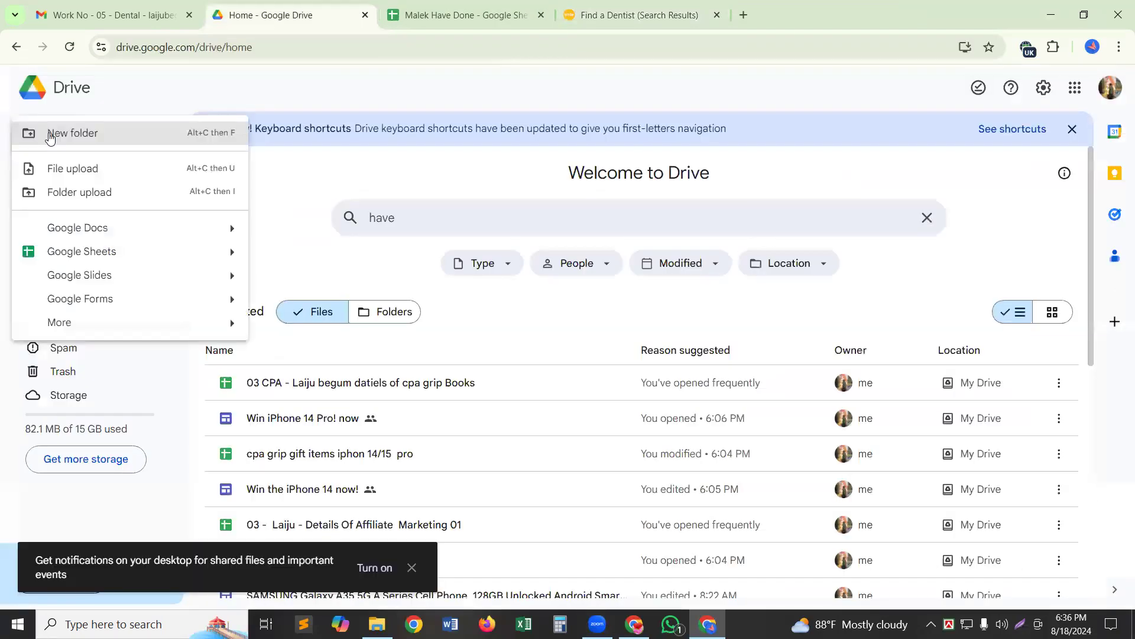
{"action": "left_click", "coordinate": [110, 258]}
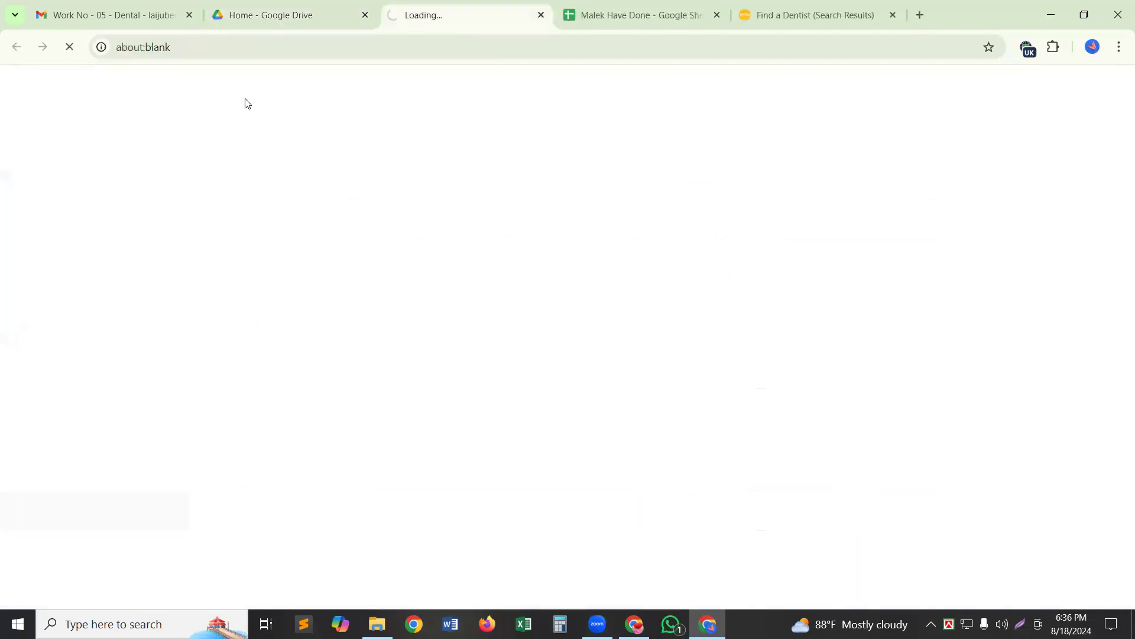
Close the Google Drive tab and the Malek Have Done spreadsheet tab.
{"action": "left_click", "coordinate": [366, 15]}
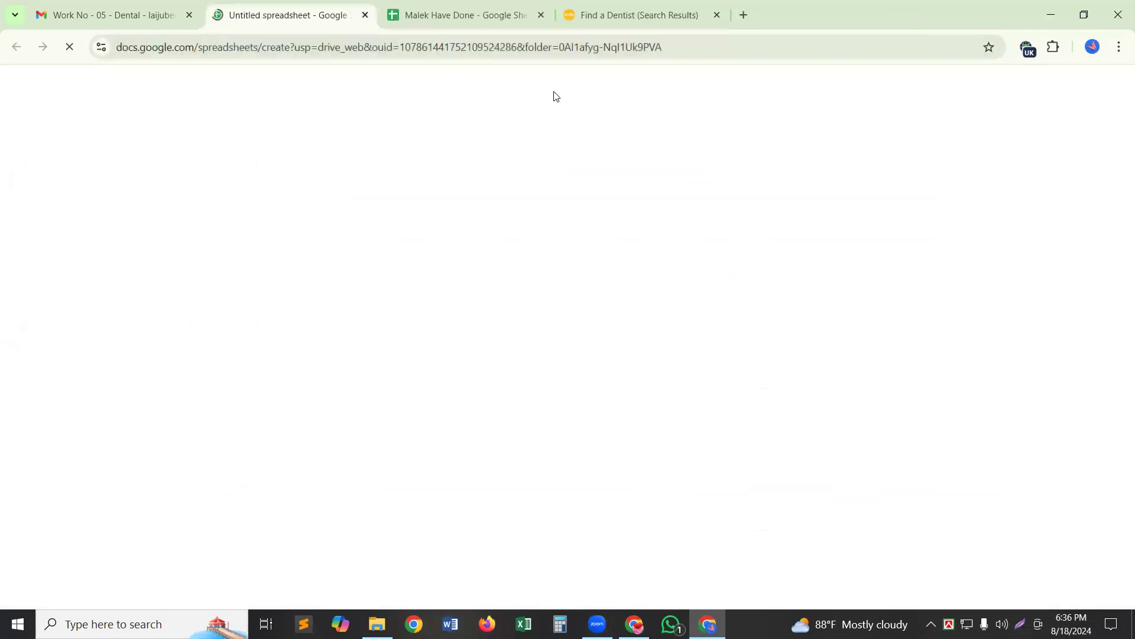
{"action": "left_click", "coordinate": [541, 15]}
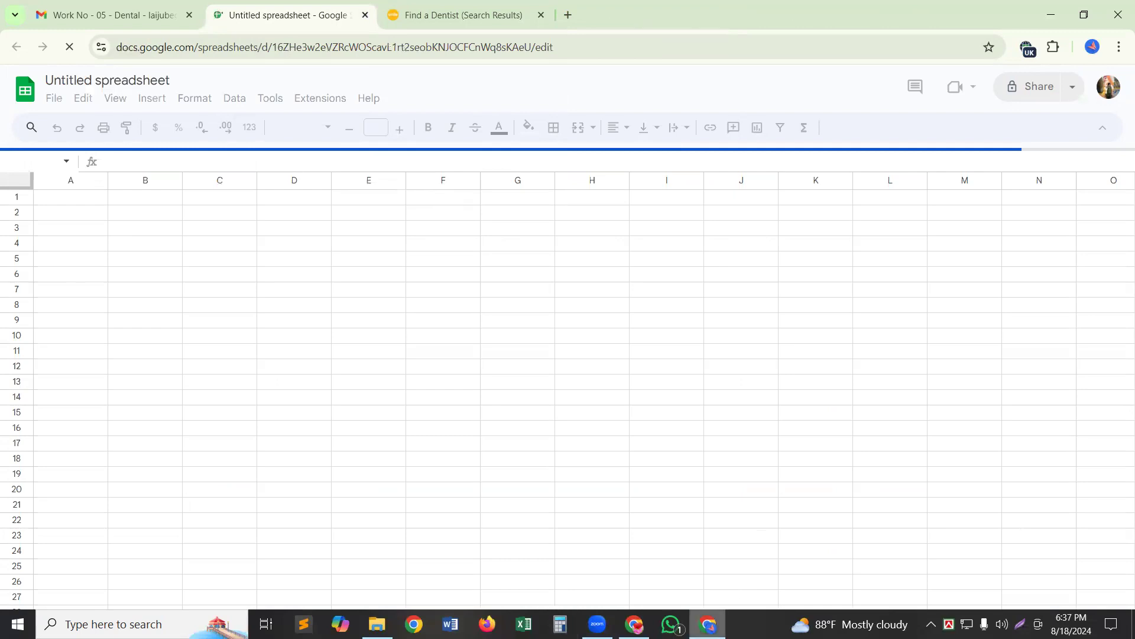
{"action": "mouse_move", "coordinate": [708, 624]}
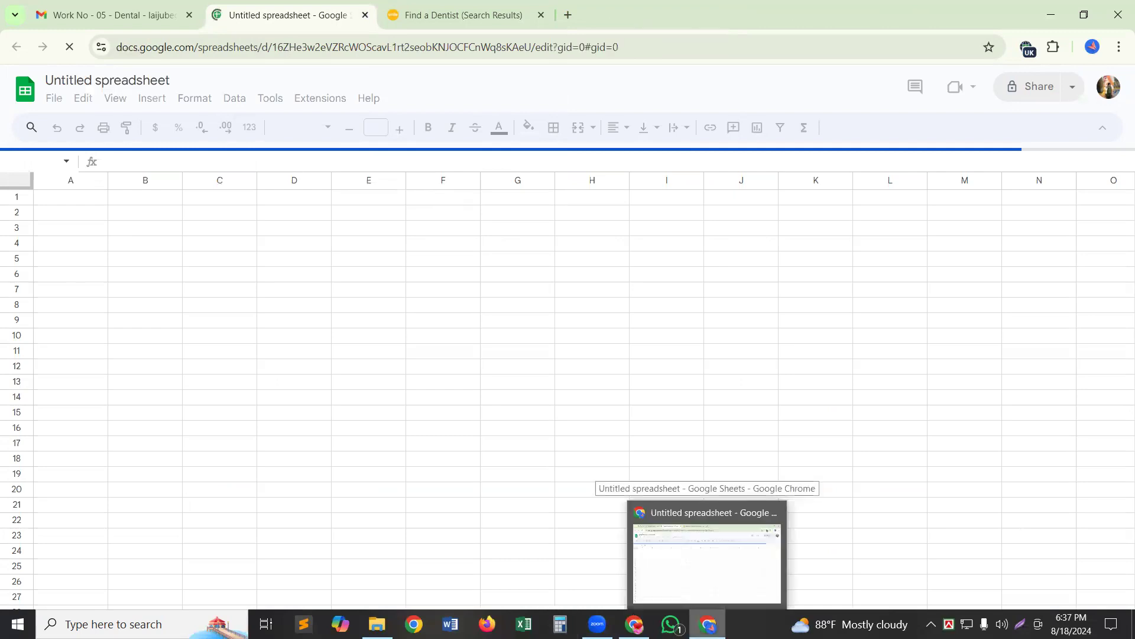
Look over the 1,063 dentist office results, then bring up the Gmail window.
{"action": "left_click", "coordinate": [430, 11]}
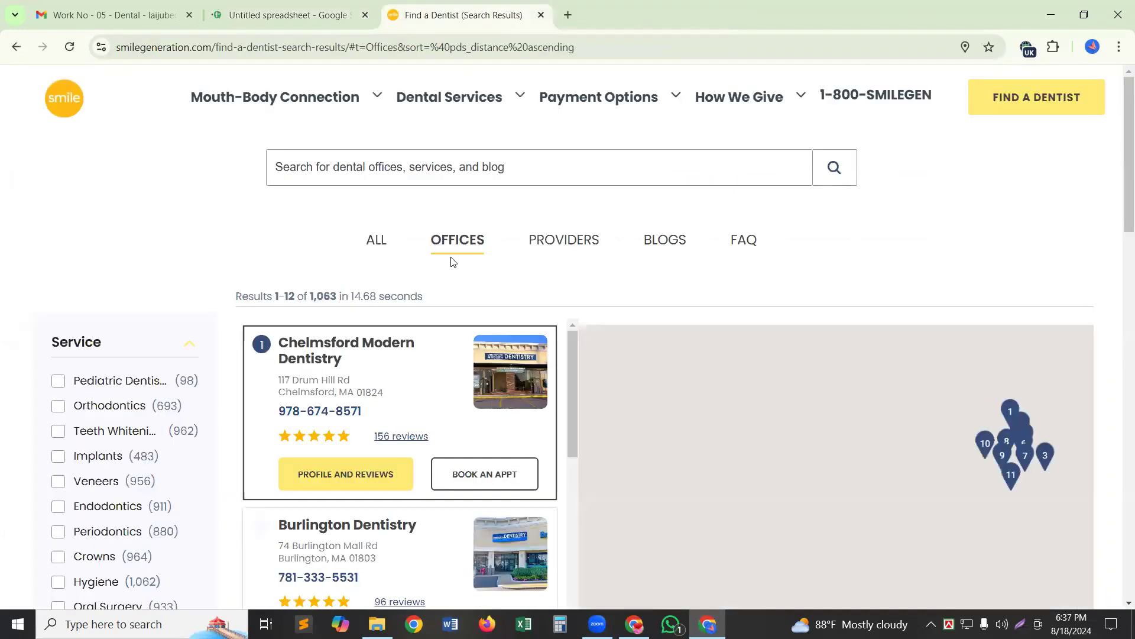
{"action": "scroll", "coordinate": [453, 262], "scroll_direction": "down", "scroll_amount": 1}
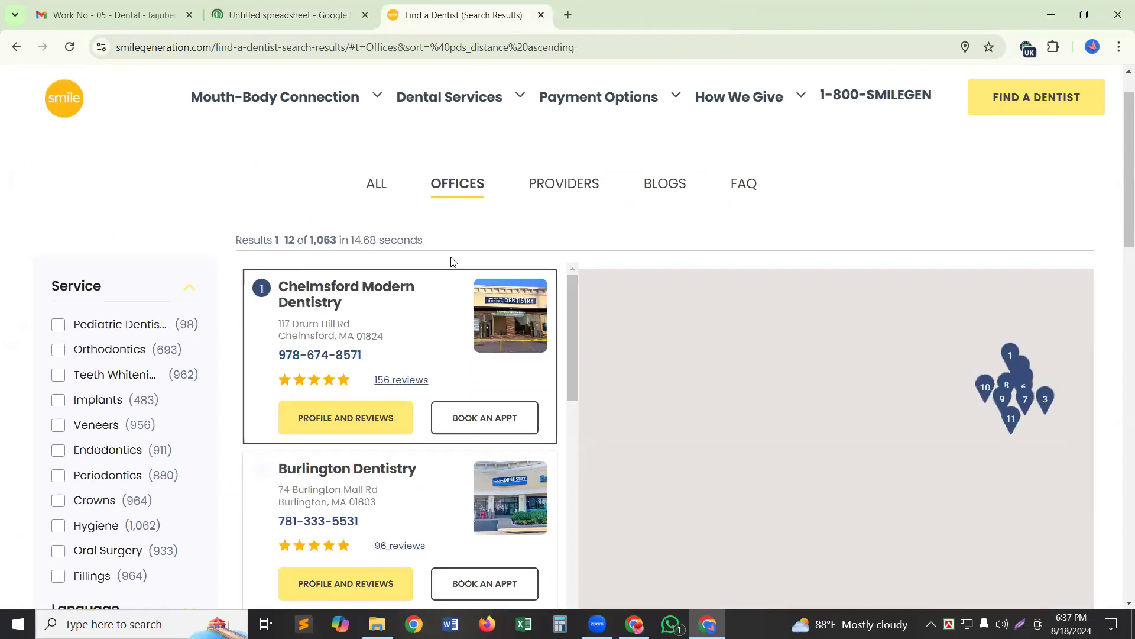
{"action": "scroll", "coordinate": [663, 510], "scroll_direction": "up", "scroll_amount": 1}
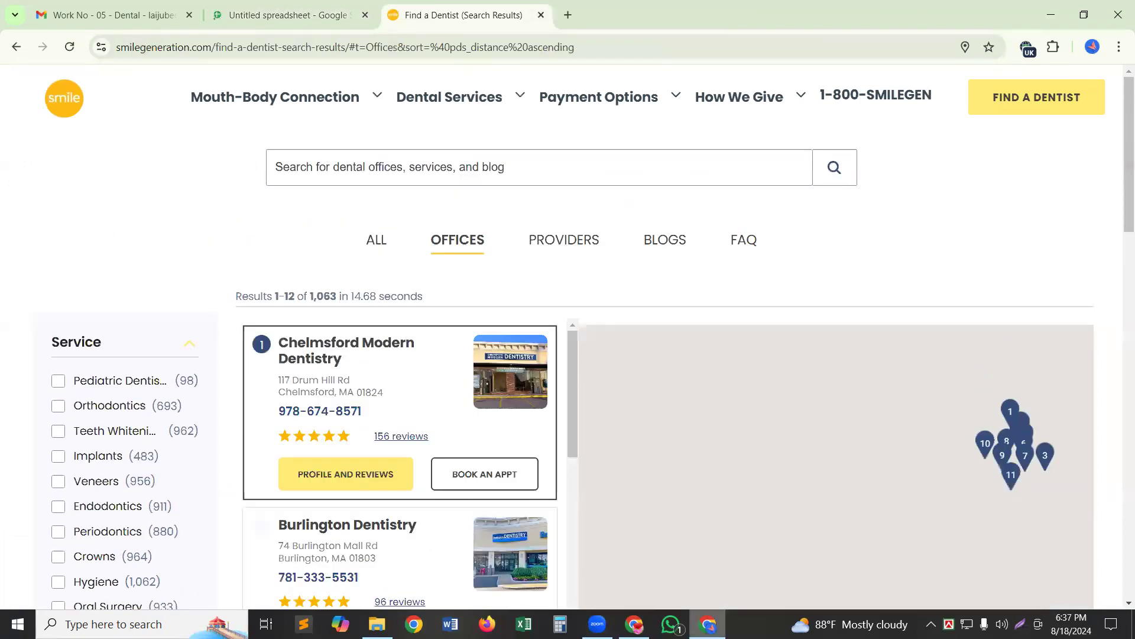
{"action": "mouse_move", "coordinate": [708, 624]}
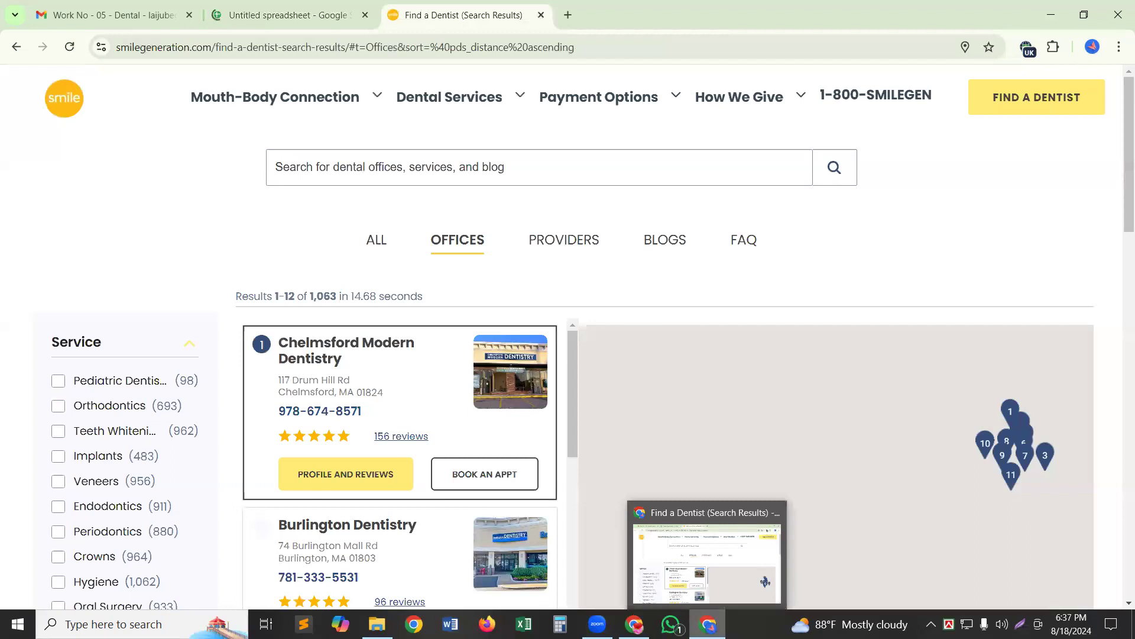
{"action": "left_click", "coordinate": [634, 624]}
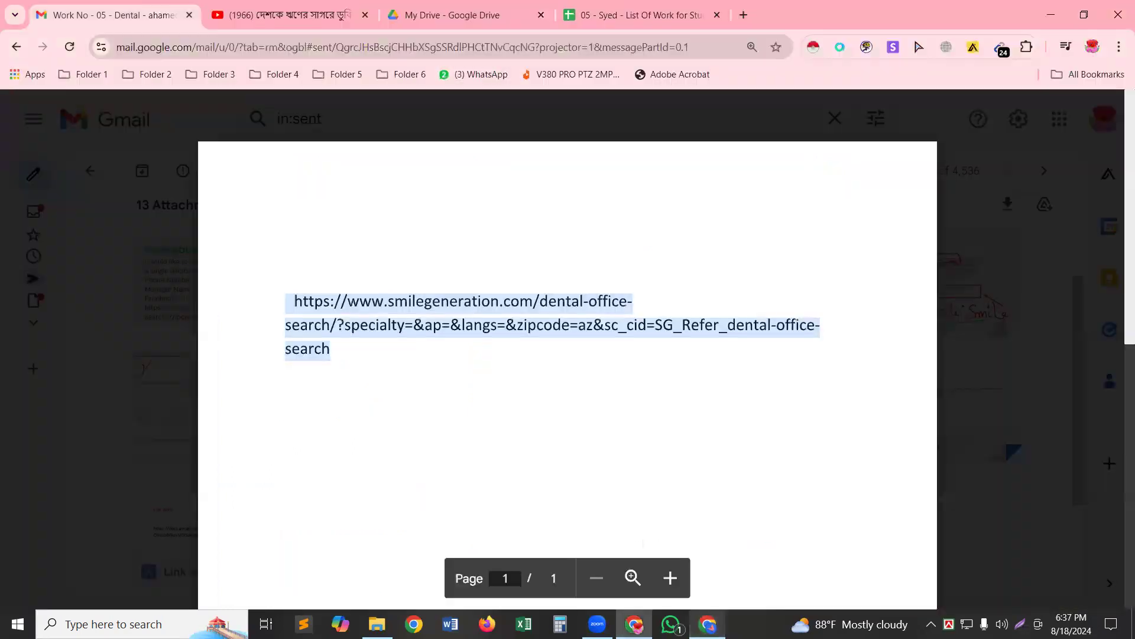
Download Joty.docx from the sent Gmail message and open it in Word.
{"action": "left_click", "coordinate": [5, 47]}
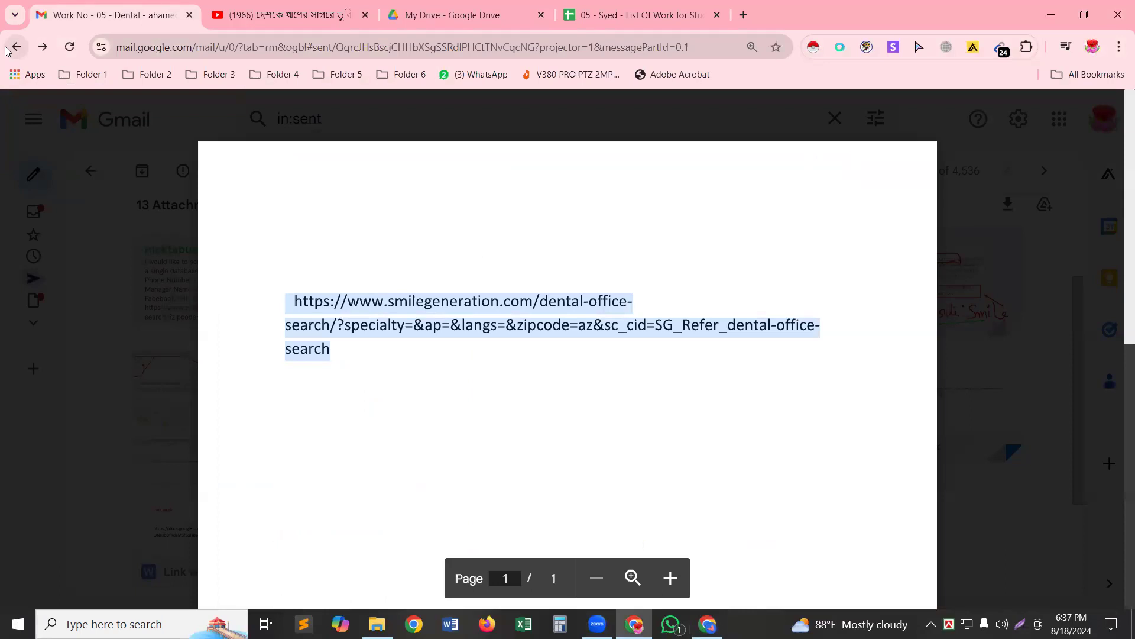
{"action": "left_click", "coordinate": [5, 47]}
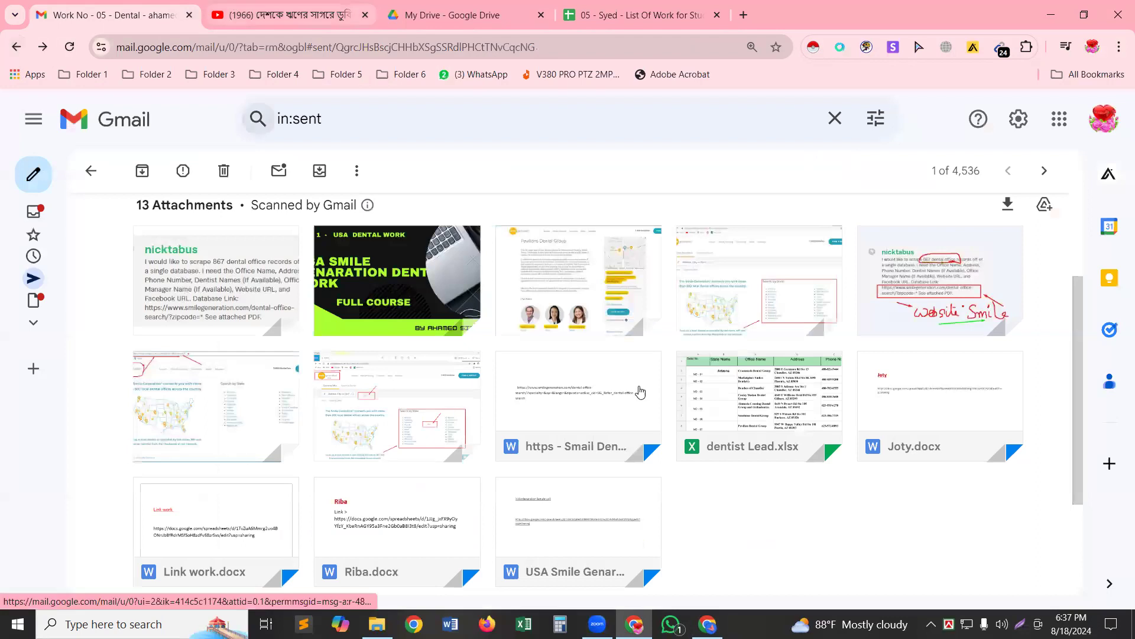
{"action": "mouse_move", "coordinate": [611, 381]}
{"action": "scroll", "coordinate": [611, 381], "scroll_direction": "down", "scroll_amount": 1}
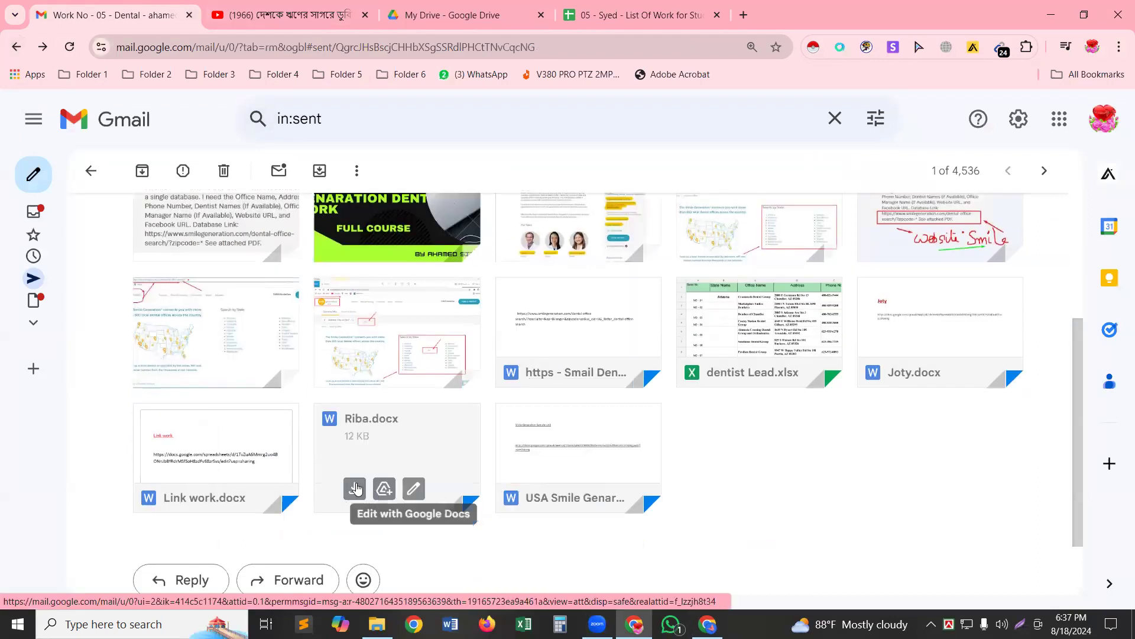
{"action": "mouse_move", "coordinate": [231, 469]}
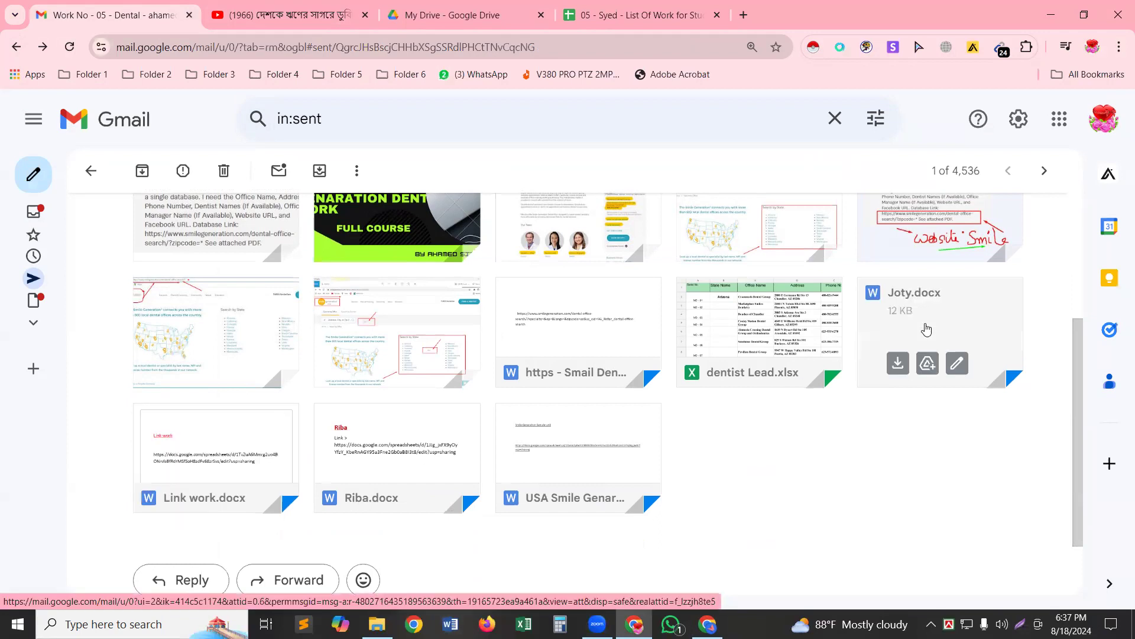
{"action": "left_click", "coordinate": [899, 361]}
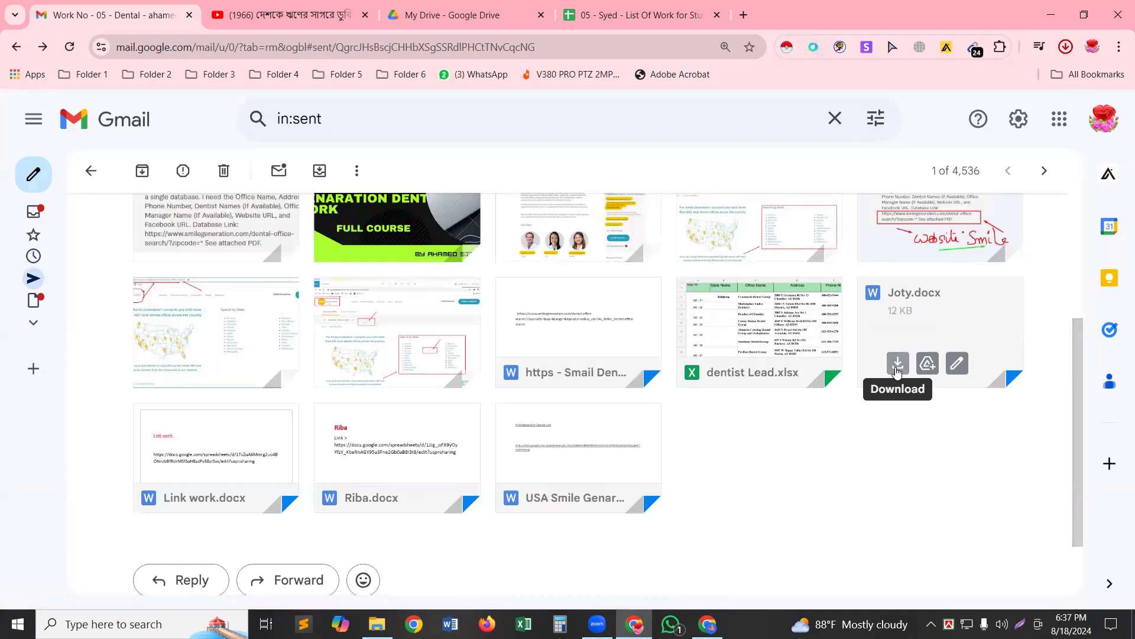
{"action": "left_click", "coordinate": [1066, 47]}
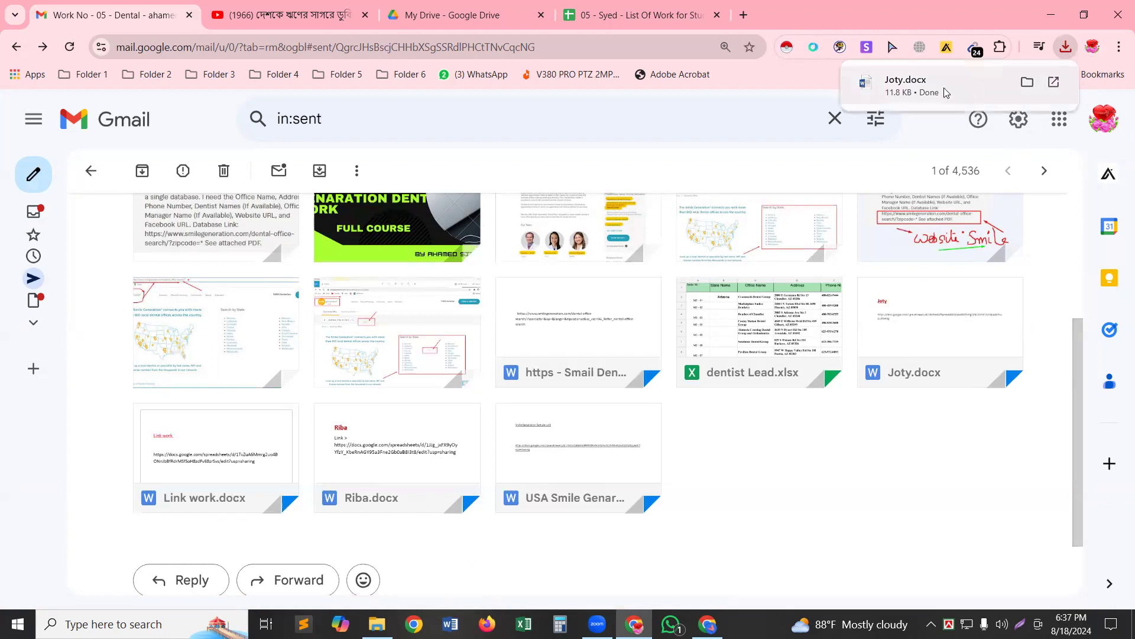
{"action": "left_click", "coordinate": [913, 89]}
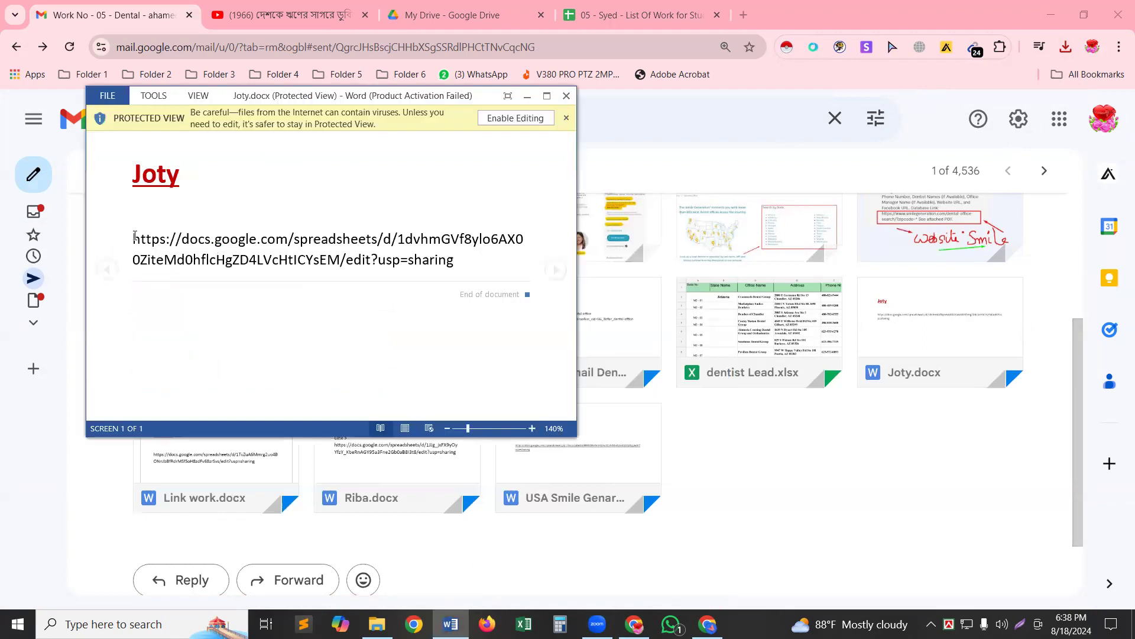
Select the Google Sheets link in Joty.docx and start a new Chrome tab.
{"action": "left_click_drag", "start_coordinate": [135, 270], "coordinate": [164, 271]}
{"action": "left_click_drag", "start_coordinate": [396, 266], "coordinate": [420, 270]}
{"action": "key", "text": "ctrl+c"}
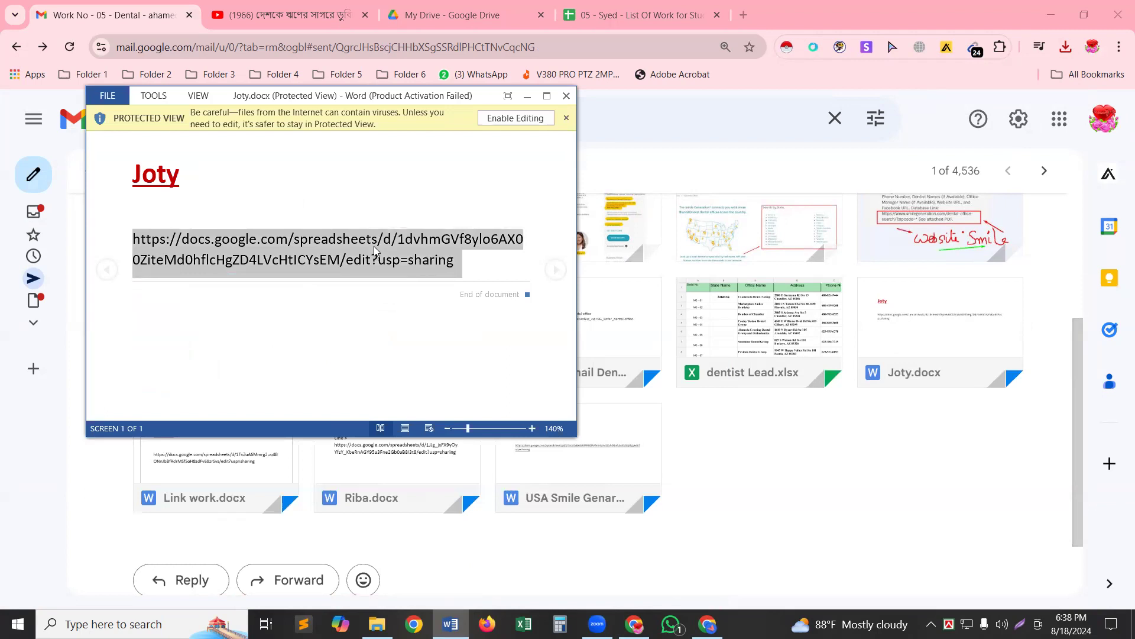
{"action": "left_click", "coordinate": [753, 12]}
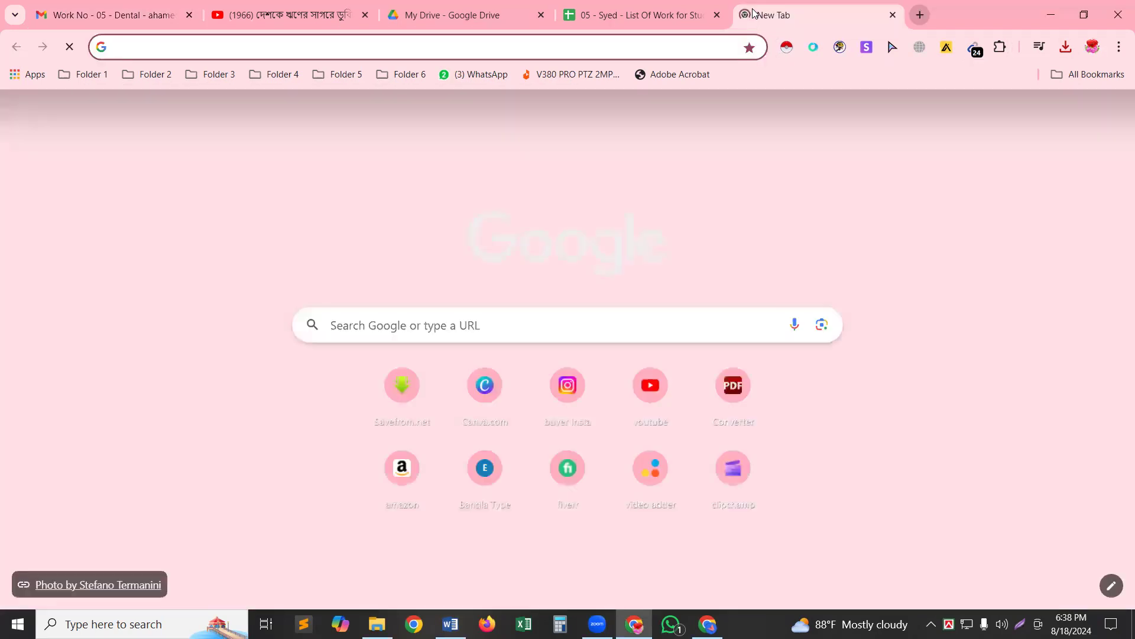
Open the copied Google Sheets link in the new tab.
{"action": "left_click", "coordinate": [587, 329]}
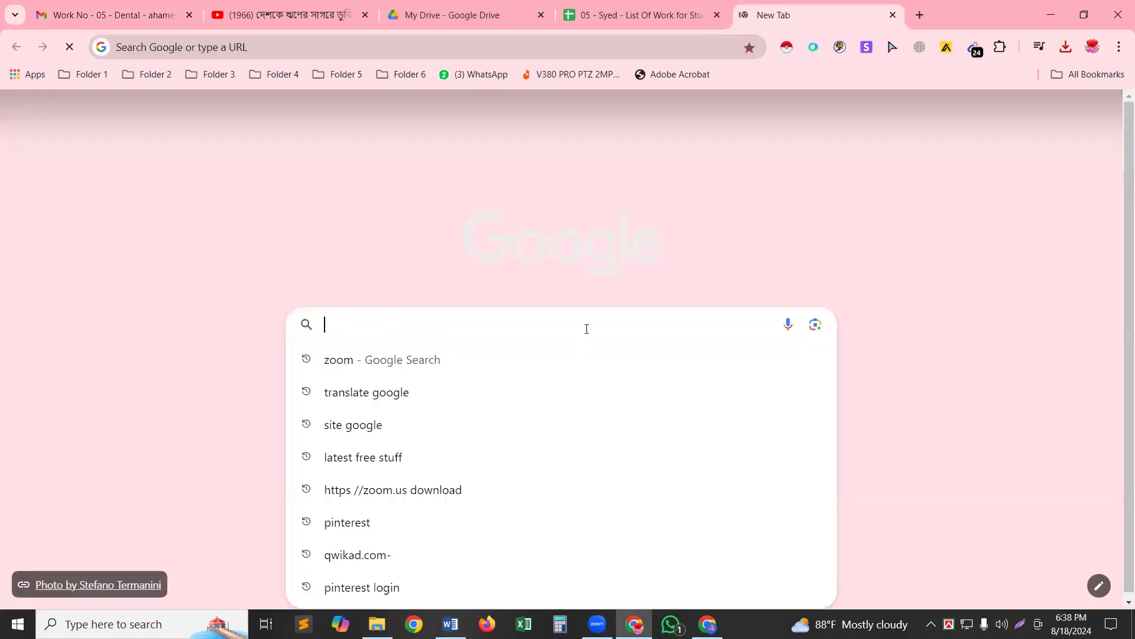
{"action": "key", "text": "ctrl+v"}
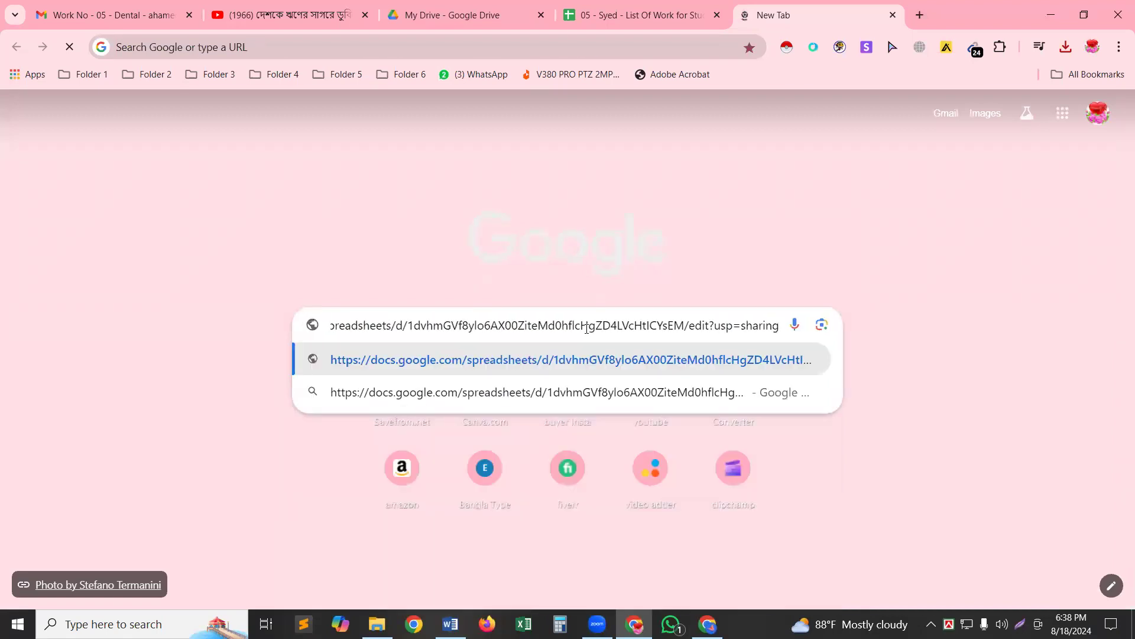
{"action": "key", "text": "Return"}
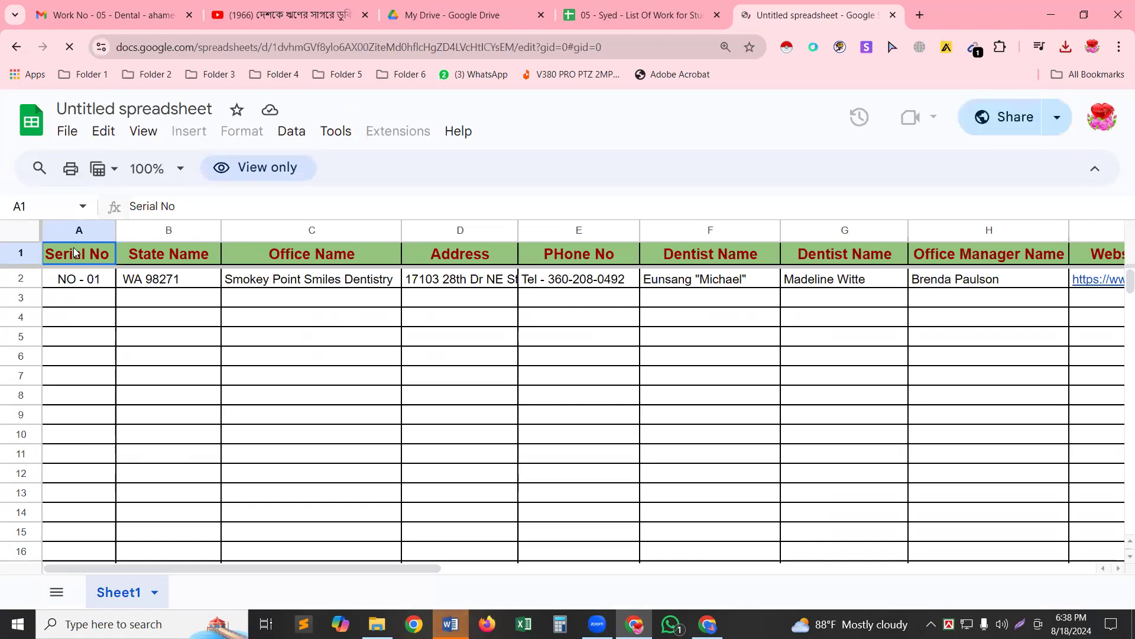
{"action": "left_click", "coordinate": [176, 319]}
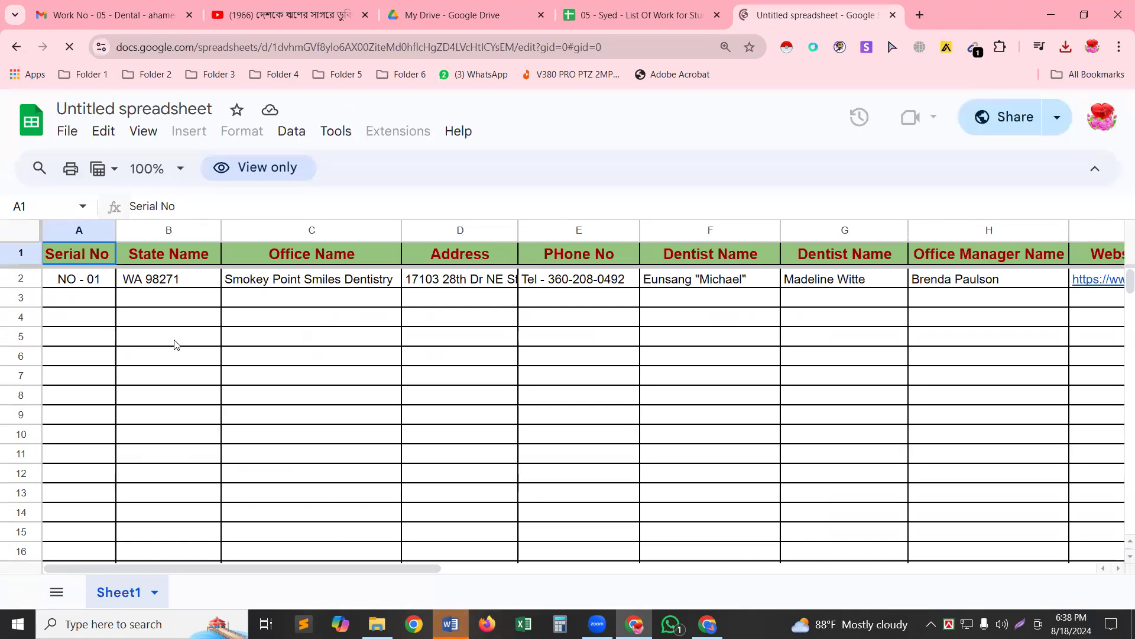
Select the header row from Serial No across to Facebook URL.
{"action": "left_click", "coordinate": [69, 255]}
{"action": "key", "text": "shift+Right"}
{"action": "key", "text": "shift+Right"}
{"action": "key", "text": "shift+Right"}
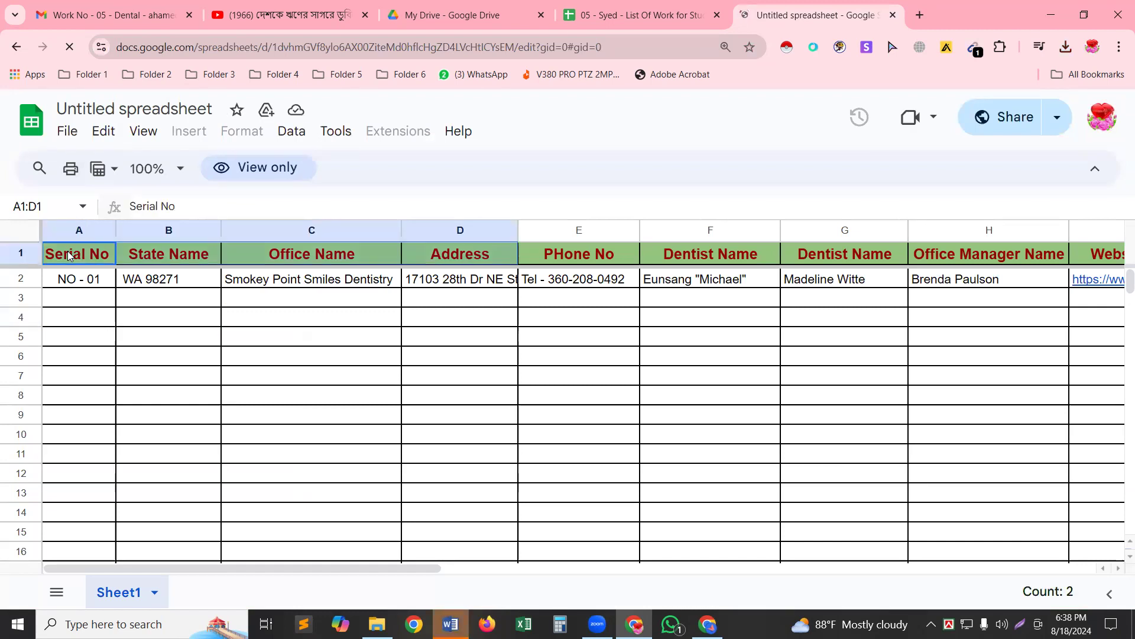
{"action": "key", "text": "shift+Right"}
{"action": "key", "text": "shift+Right"}
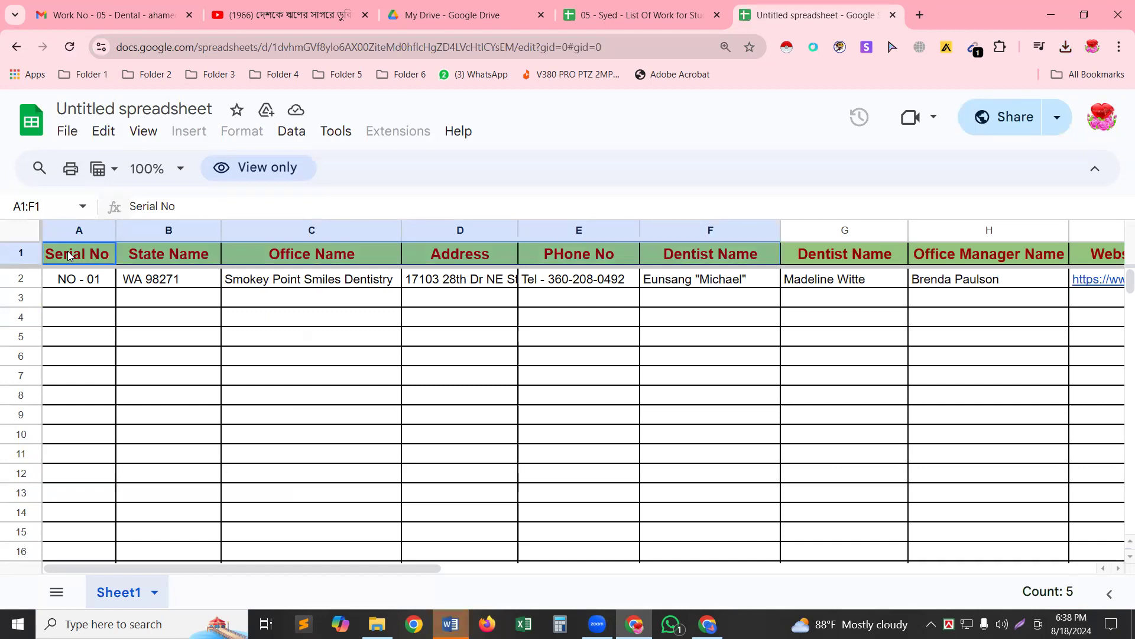
{"action": "key", "text": "shift+Right"}
{"action": "key", "text": "shift+Right"}
{"action": "key", "text": "shift+Right"}
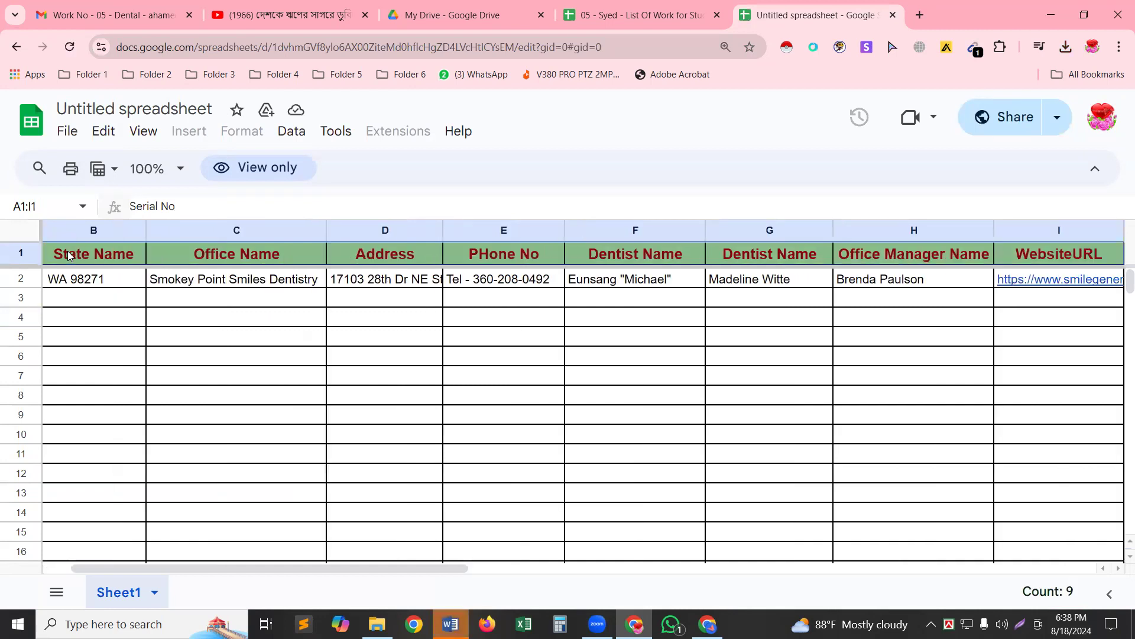
{"action": "key", "text": "shift+Right"}
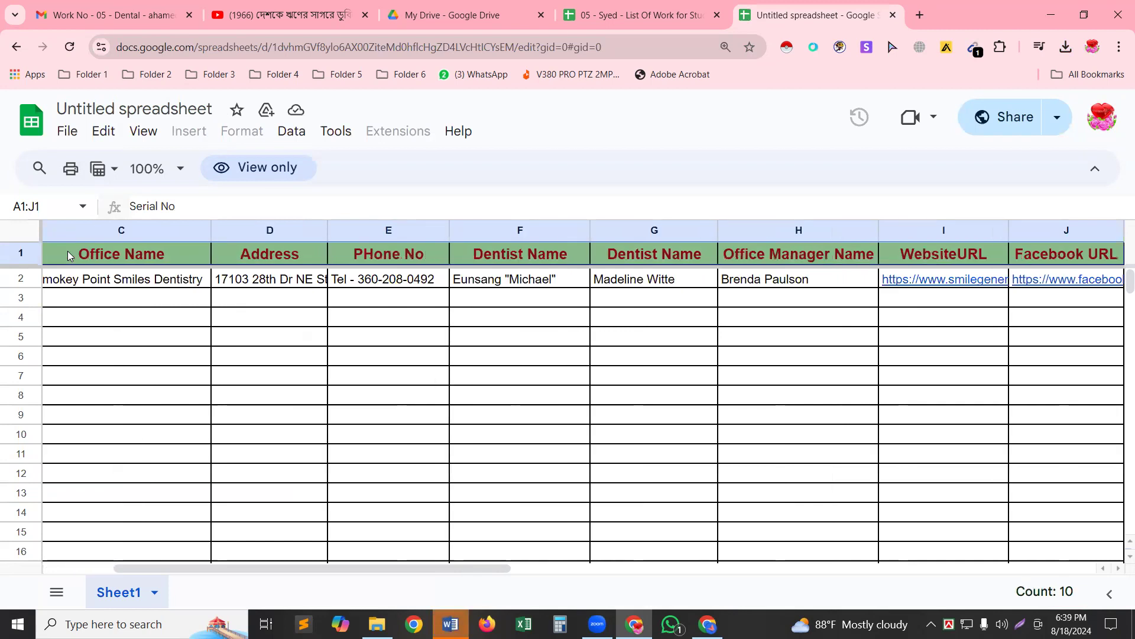
{"action": "key", "text": "shift+Right"}
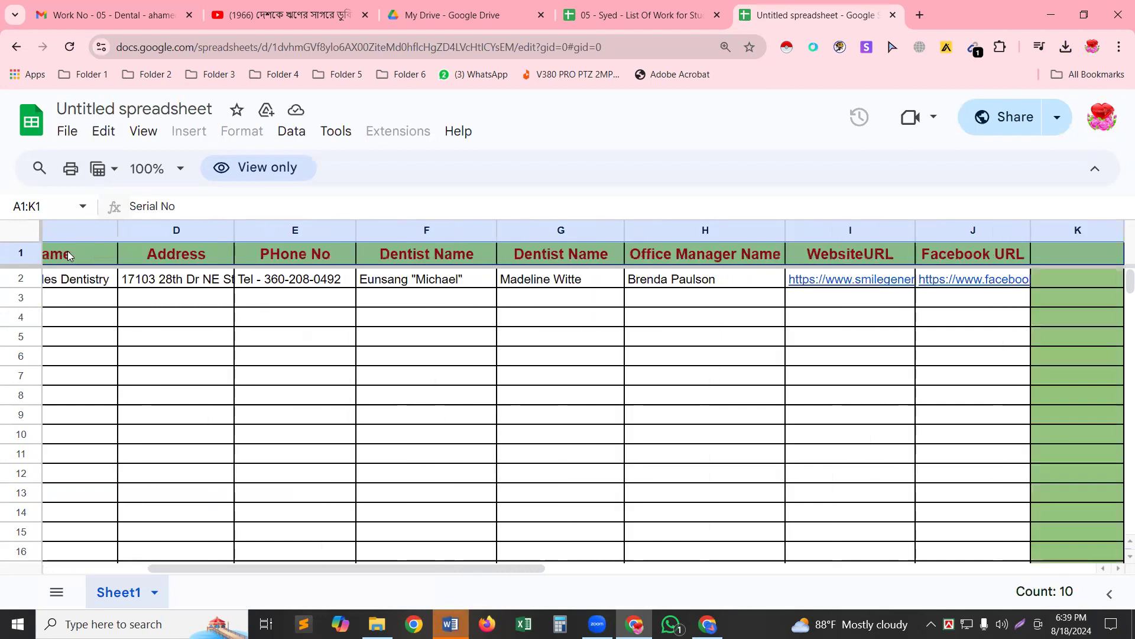
Copy the Serial No–Facebook URL header row into A1 of the Untitled spreadsheet.
{"action": "key", "text": "ctrl+c"}
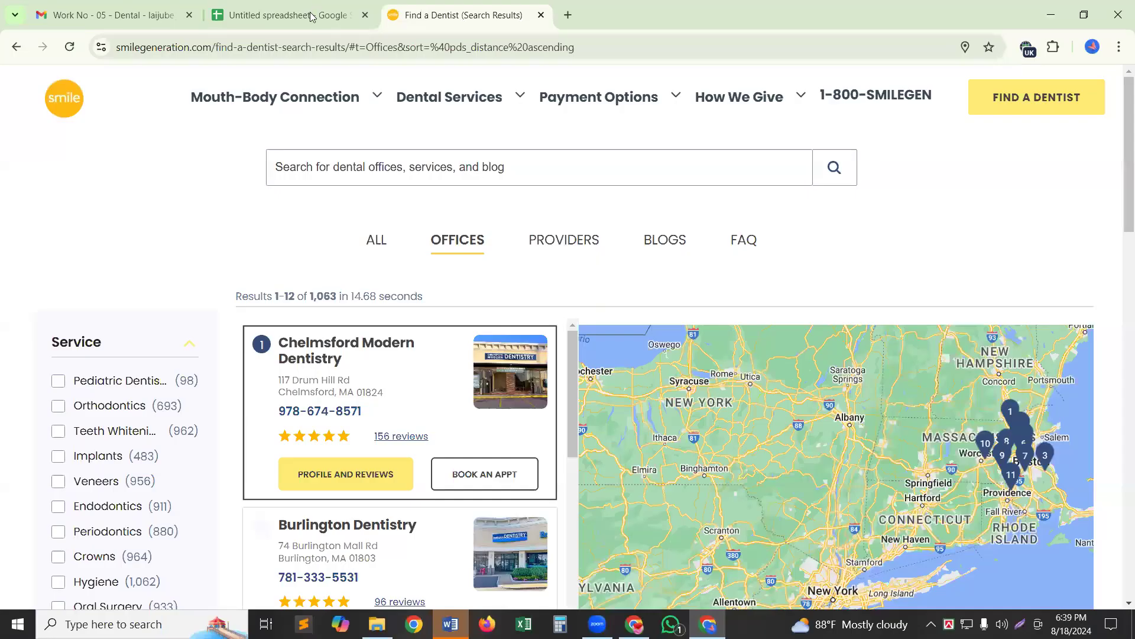
{"action": "left_click", "coordinate": [312, 17]}
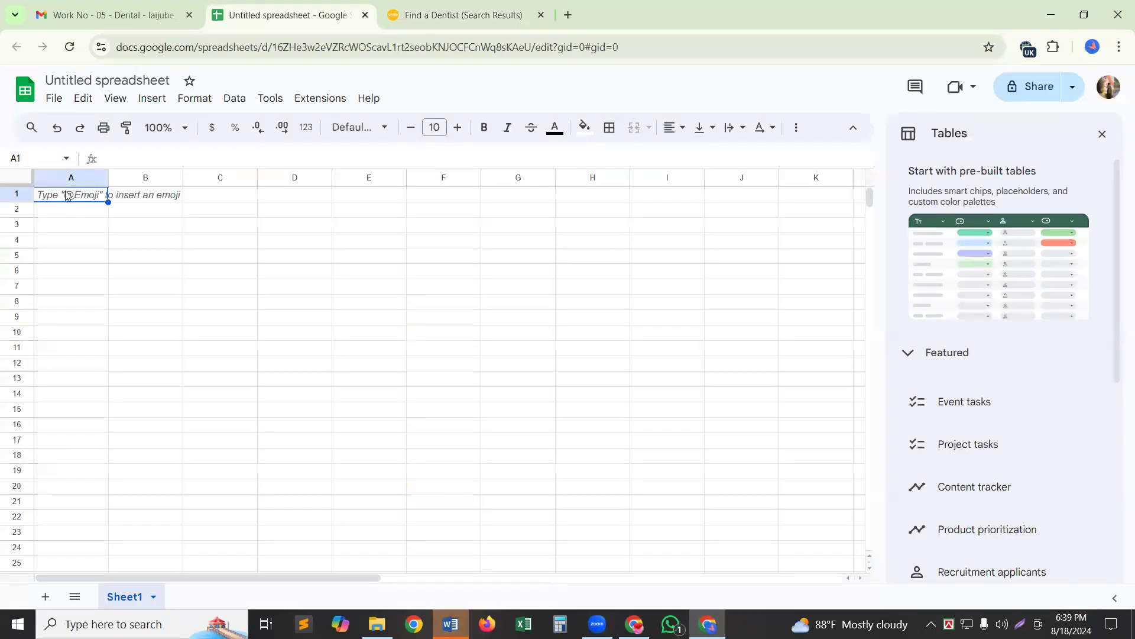
{"action": "key", "text": "ctrl+v"}
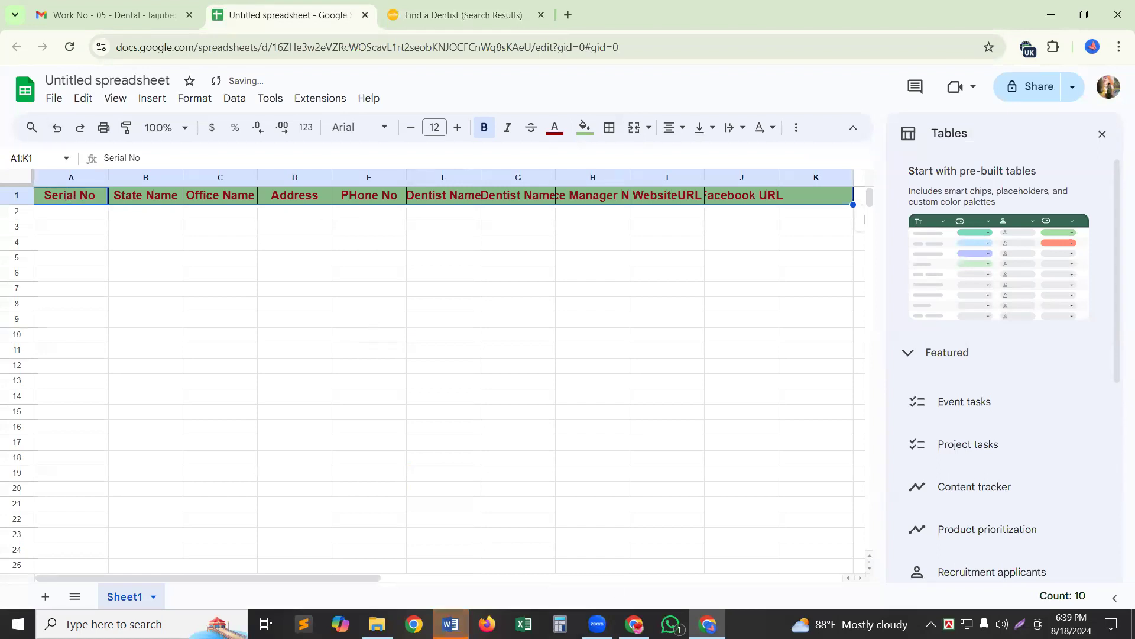
{"action": "left_click", "coordinate": [579, 534]}
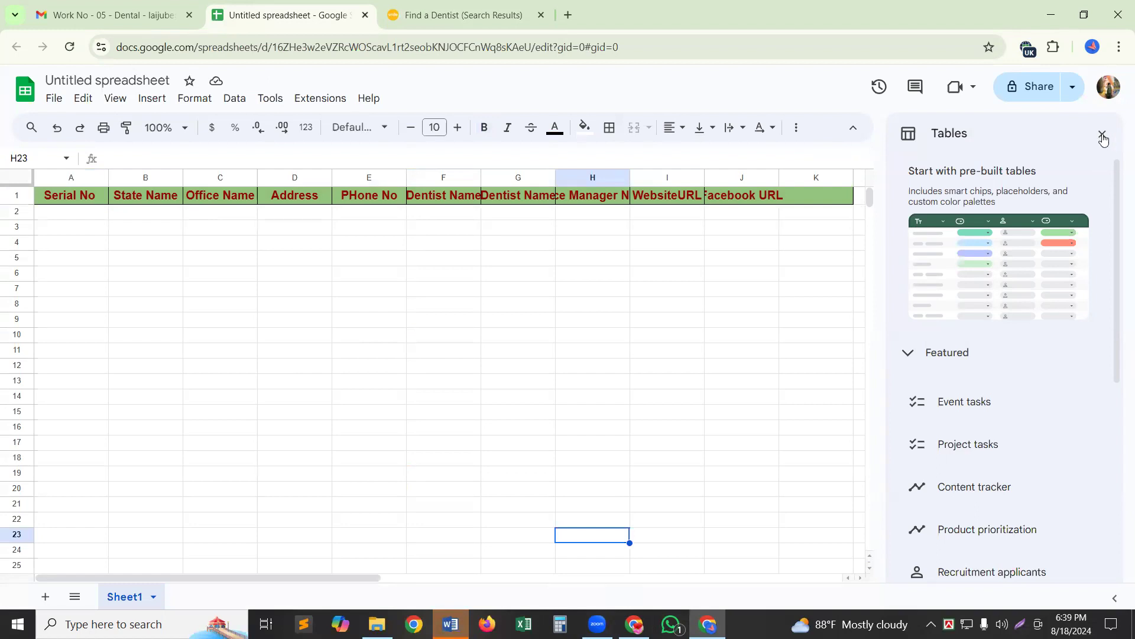
{"action": "left_click", "coordinate": [1102, 137]}
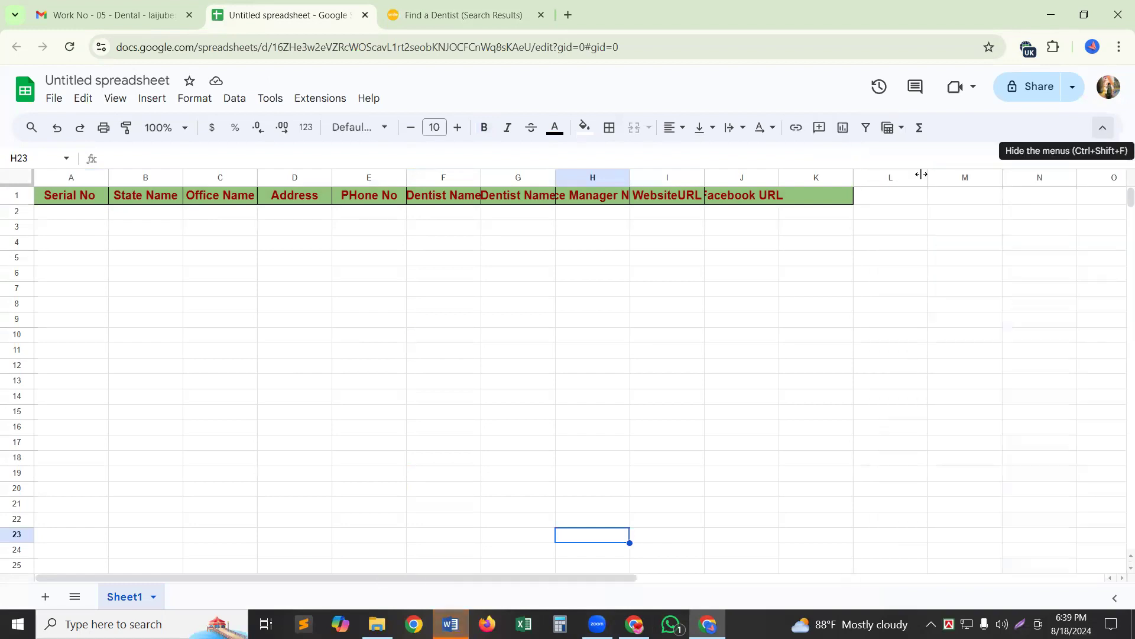
Give column K a light yellow fill.
{"action": "left_click", "coordinate": [831, 179]}
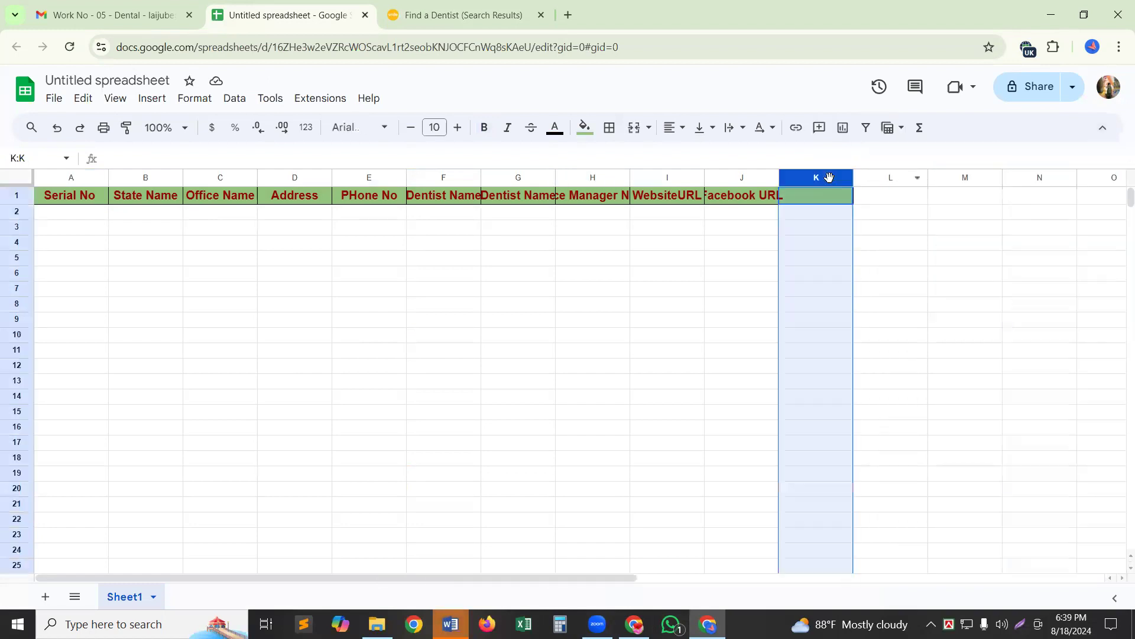
{"action": "left_click", "coordinate": [587, 128]}
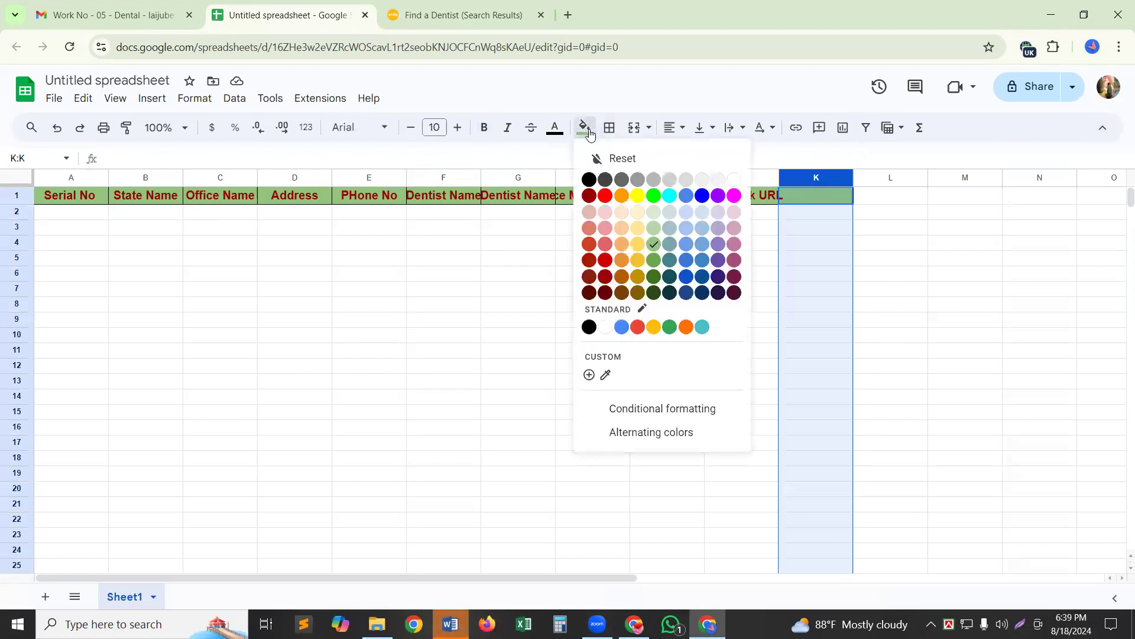
{"action": "left_click", "coordinate": [637, 246]}
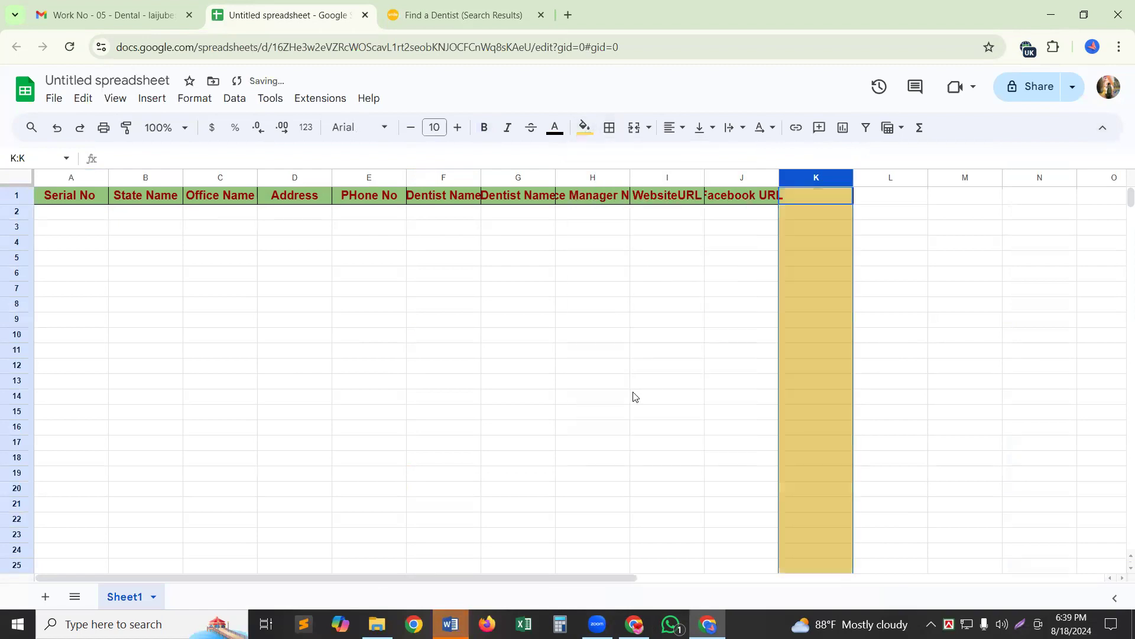
{"action": "left_click", "coordinate": [632, 396]}
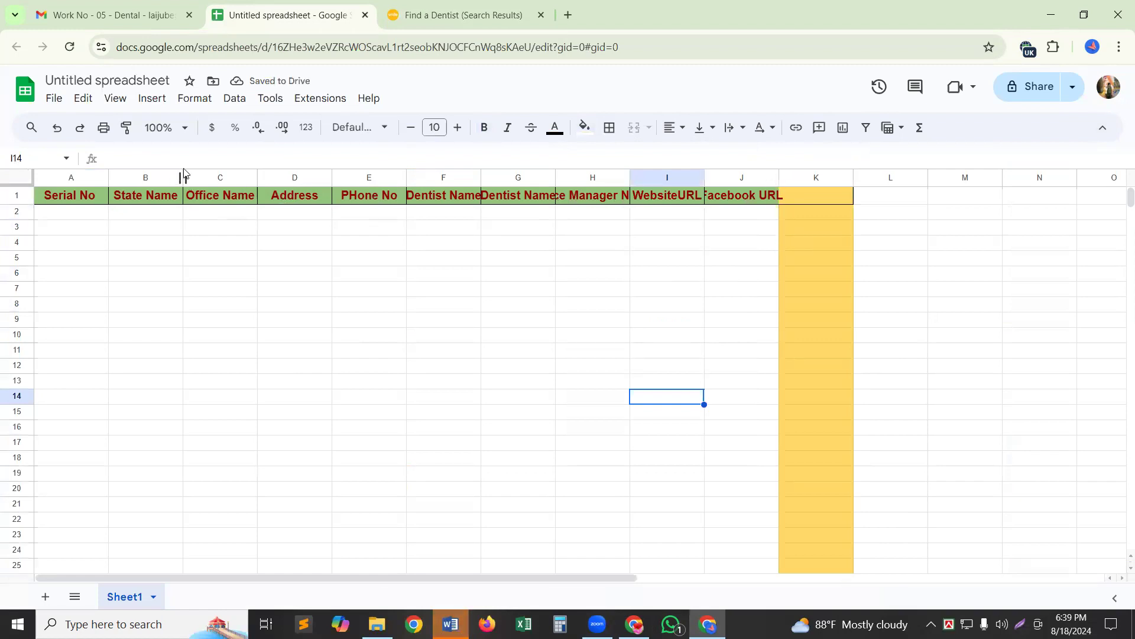
Widen Office Name, Address, Phone No, both Dentist Name, office manager, WebsiteURL and Facebook URL columns.
{"action": "left_click_drag", "start_coordinate": [257, 177], "coordinate": [330, 180]}
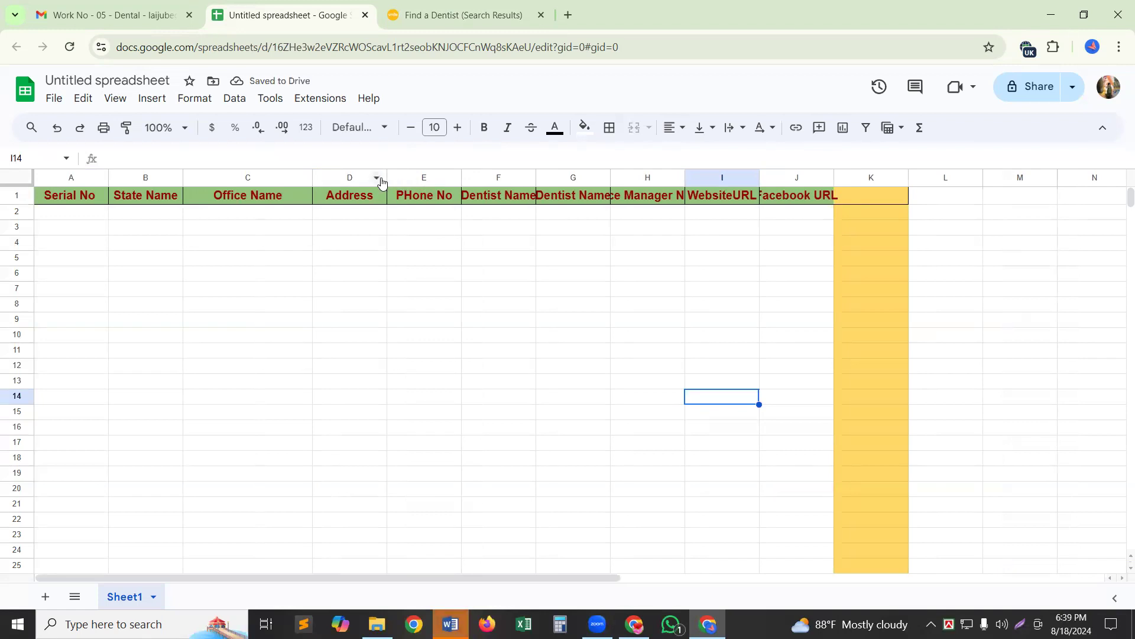
{"action": "left_click_drag", "start_coordinate": [389, 178], "coordinate": [427, 200]}
{"action": "left_click_drag", "start_coordinate": [495, 173], "coordinate": [509, 171]}
{"action": "left_click_drag", "start_coordinate": [582, 175], "coordinate": [617, 178]}
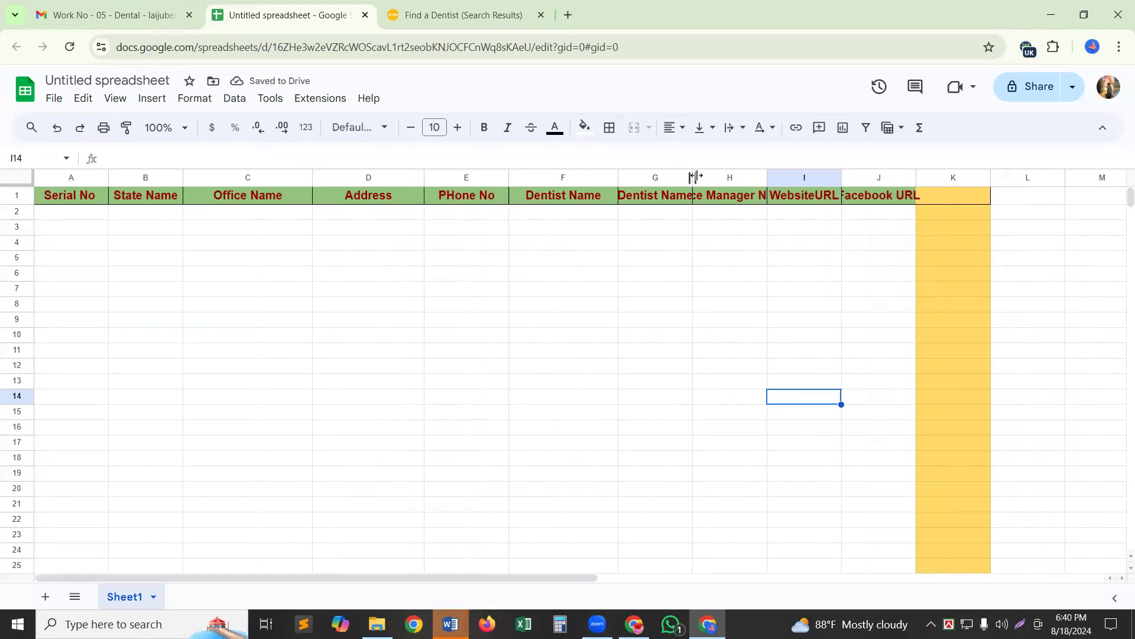
{"action": "left_click_drag", "start_coordinate": [696, 177], "coordinate": [725, 178]}
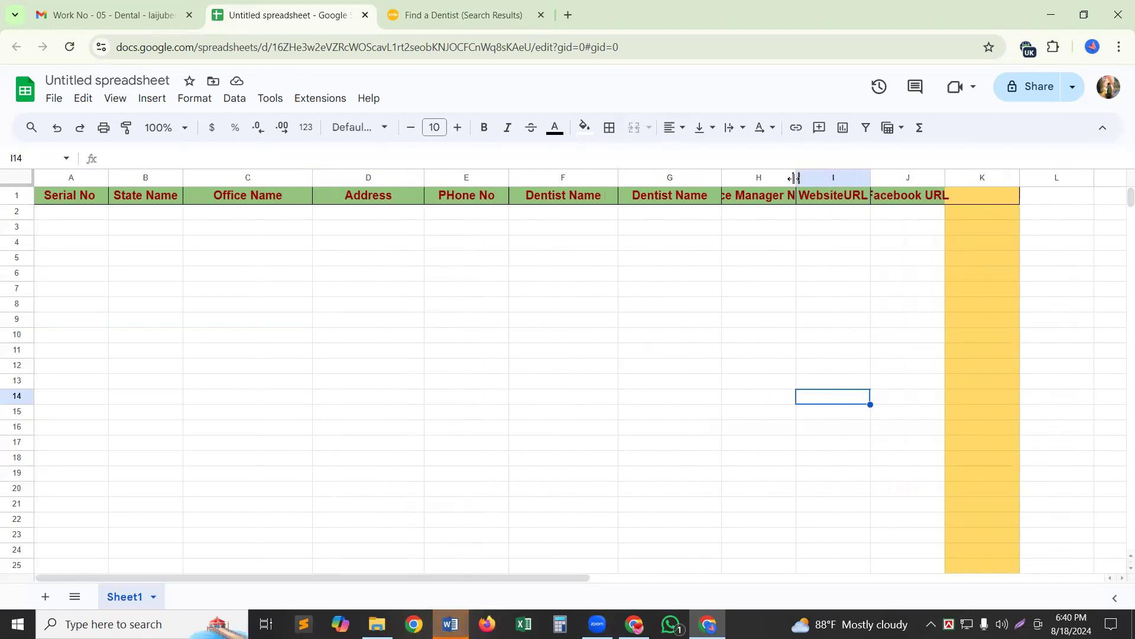
{"action": "left_click_drag", "start_coordinate": [795, 178], "coordinate": [826, 178]}
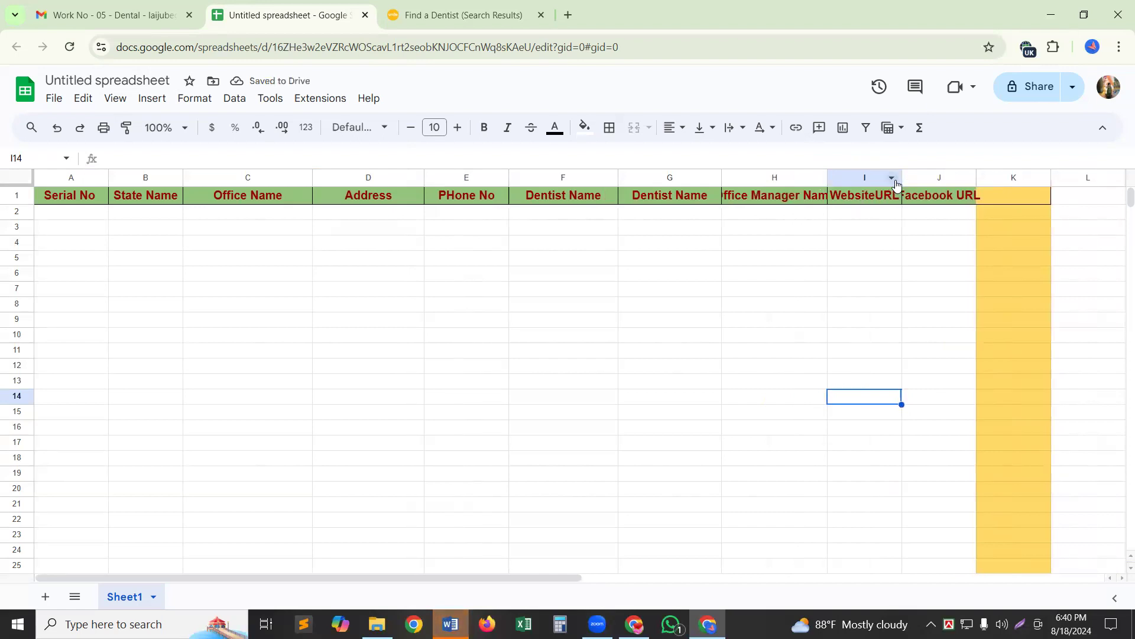
{"action": "left_click_drag", "start_coordinate": [901, 173], "coordinate": [922, 173]}
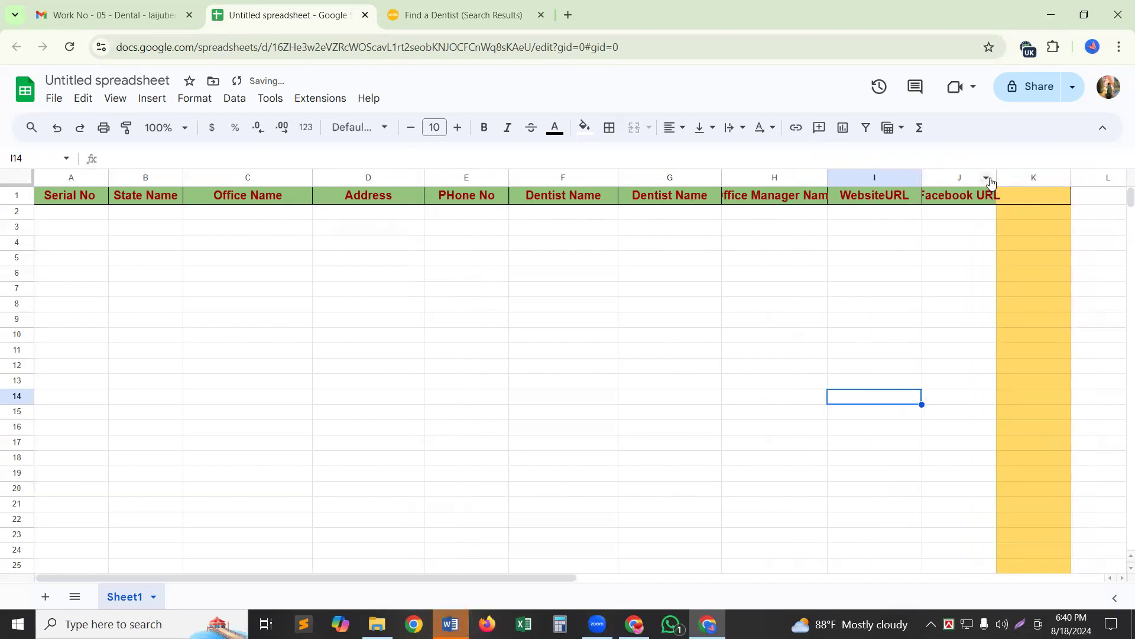
{"action": "left_click_drag", "start_coordinate": [998, 175], "coordinate": [1028, 173]}
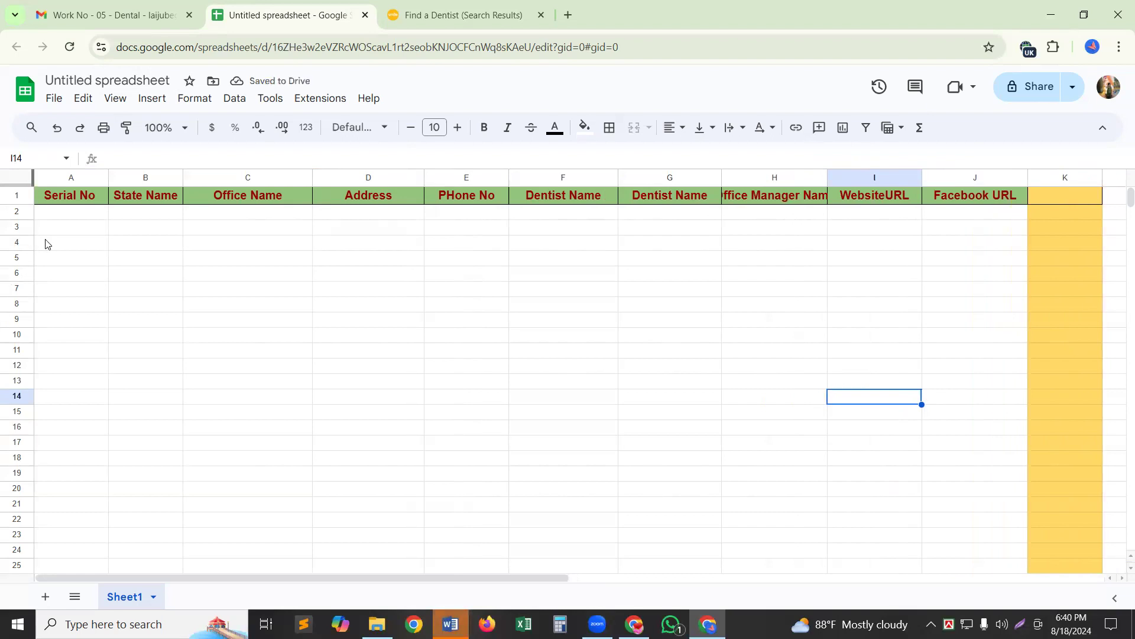
Enter NO - 01 in A2 and fill Serial No down to NO - 28 in A29.
{"action": "left_click", "coordinate": [62, 215]}
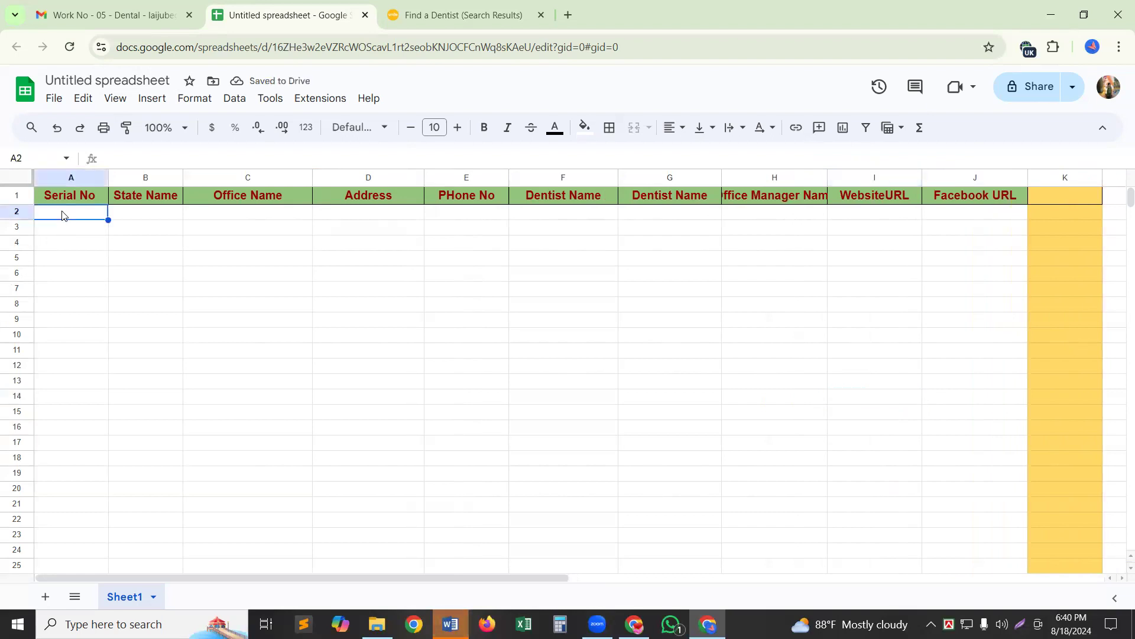
{"action": "type", "text": "NO"}
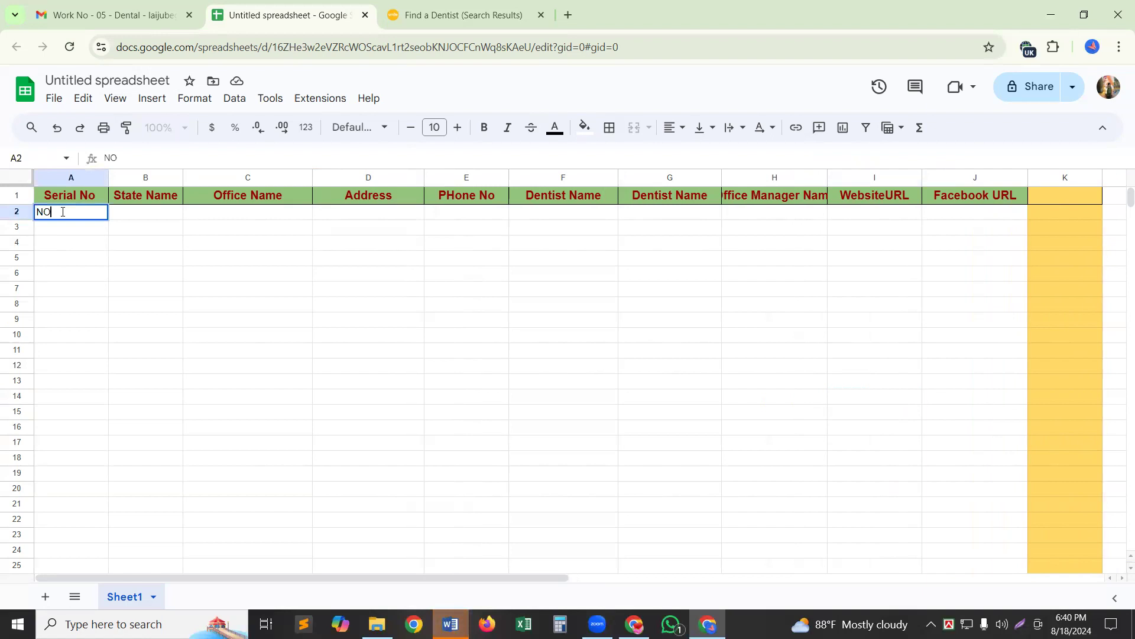
{"action": "type", "text": " - 01"}
{"action": "left_click", "coordinate": [62, 288]}
{"action": "left_click", "coordinate": [98, 211]}
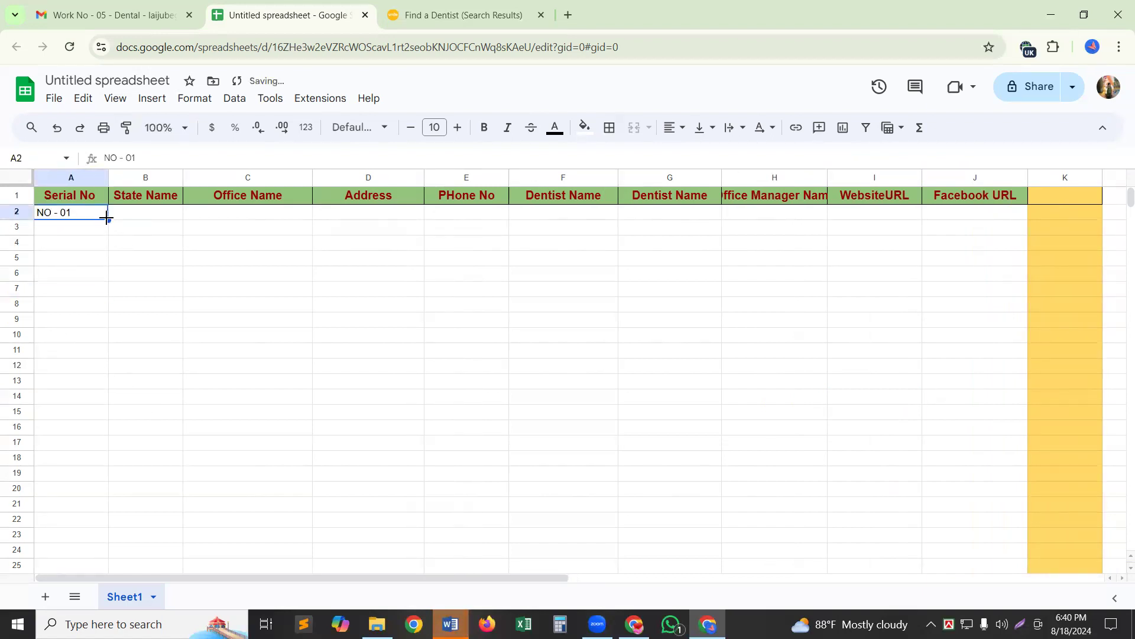
{"action": "left_click_drag", "start_coordinate": [108, 220], "coordinate": [93, 495]}
{"action": "type", "text": "NO - 01 NO - 02 NO - 03 NO - 04 NO - 05 NO - 06 NO - 07 NO - 08 NO - 09 NO - 10 NO - 11 NO - 12 NO - 13 NO - 14 NO - 15 NO - 16 NO - 17 NO - 18 NO - 19 NO - 20 NO - 21 NO - 22 NO - 23 NO - 24 NO - 25 NO - 26 NO - 27 NO - 28"}
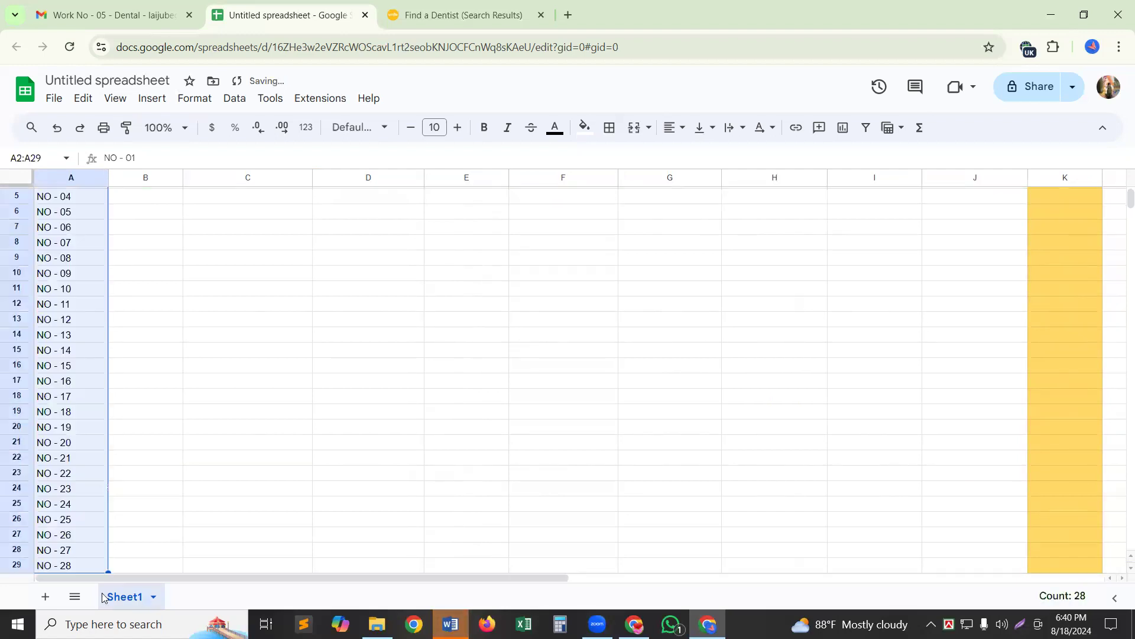
Centre-align the serial numbers in column A.
{"action": "left_click", "coordinate": [679, 135]}
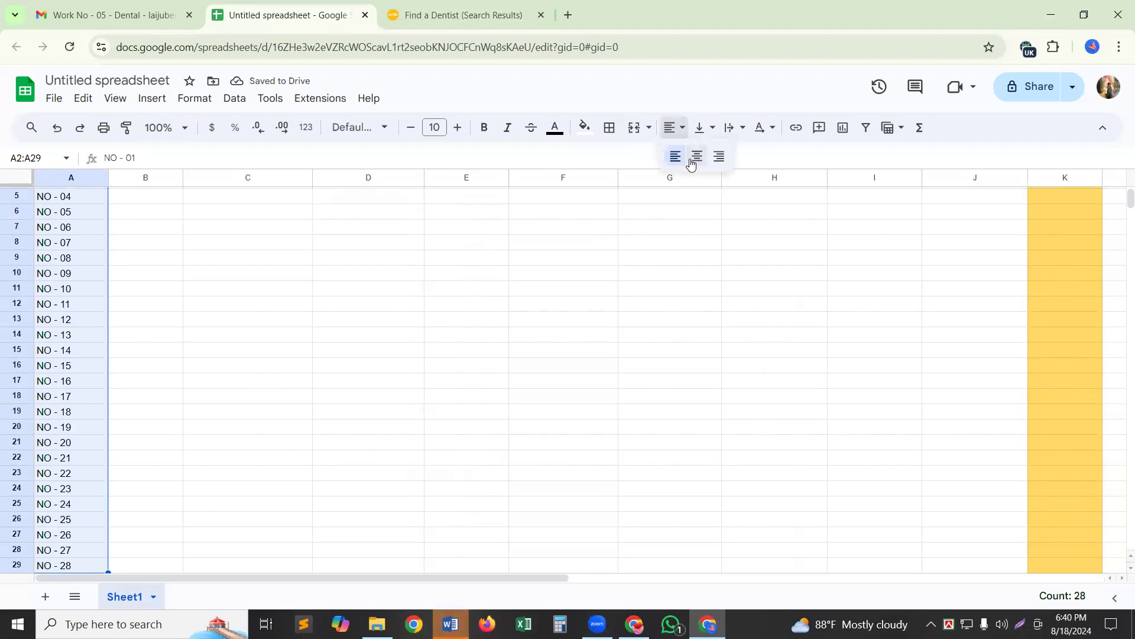
{"action": "left_click", "coordinate": [696, 157]}
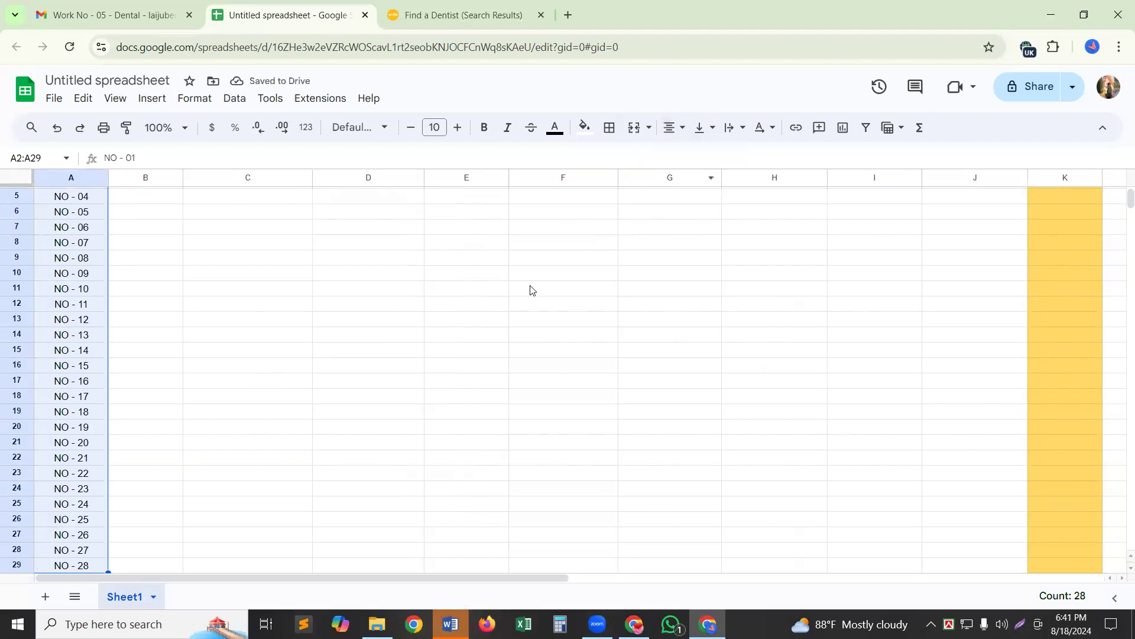
{"action": "scroll", "coordinate": [506, 438], "scroll_direction": "up", "scroll_amount": 2}
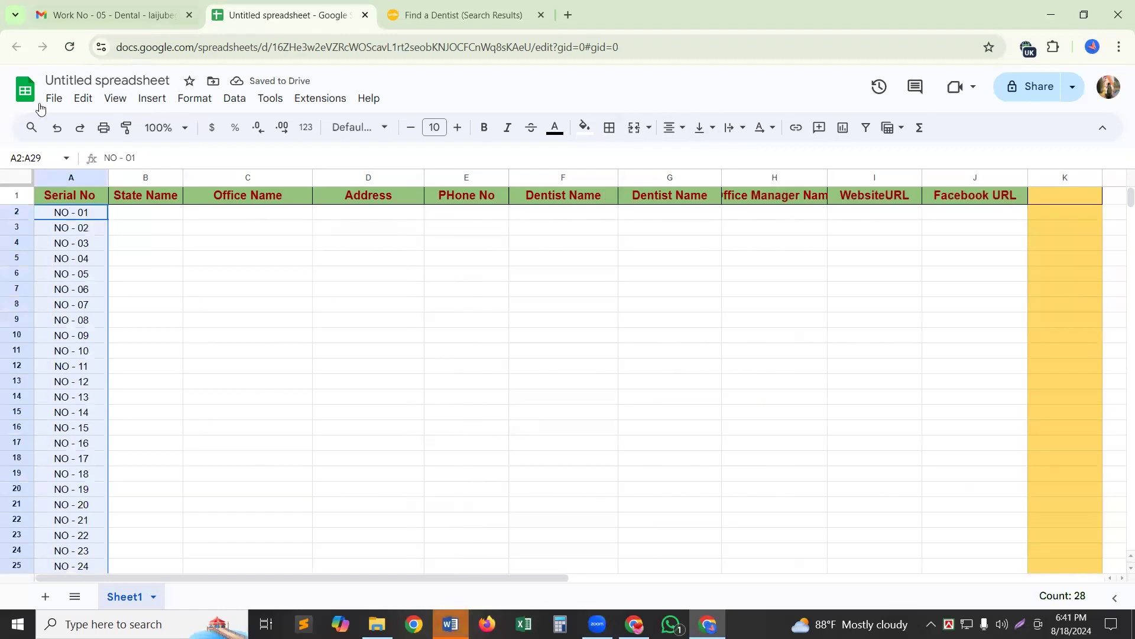
Freeze row 1 so the Serial No through Facebook URL headers stay fixed.
{"action": "left_click", "coordinate": [7, 195]}
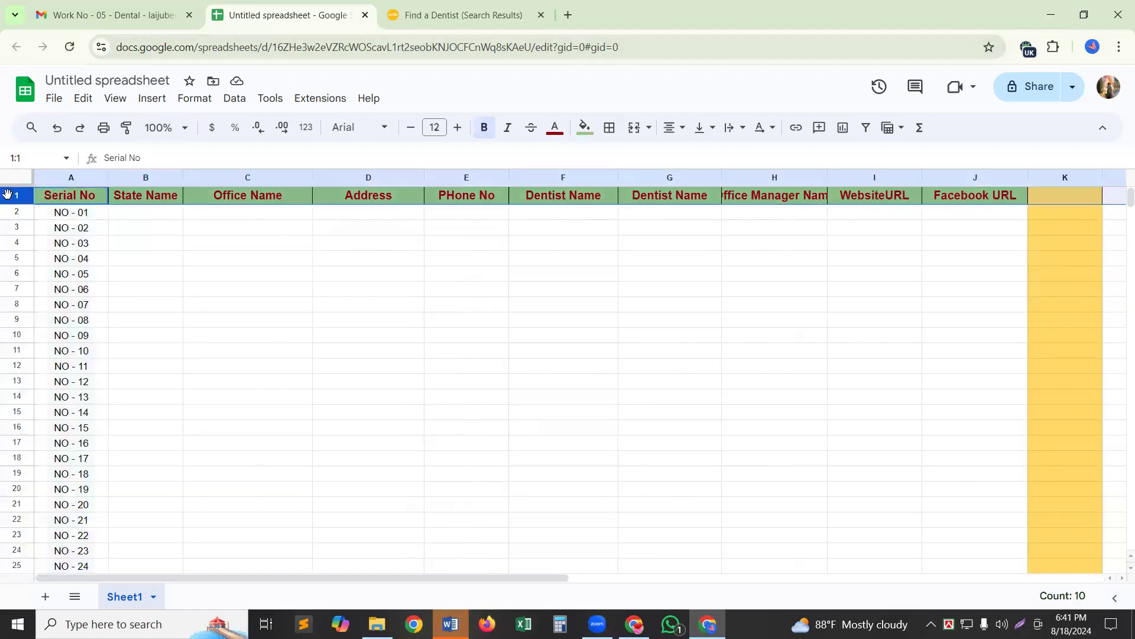
{"action": "left_click", "coordinate": [121, 105]}
{"action": "mouse_move", "coordinate": [142, 149]}
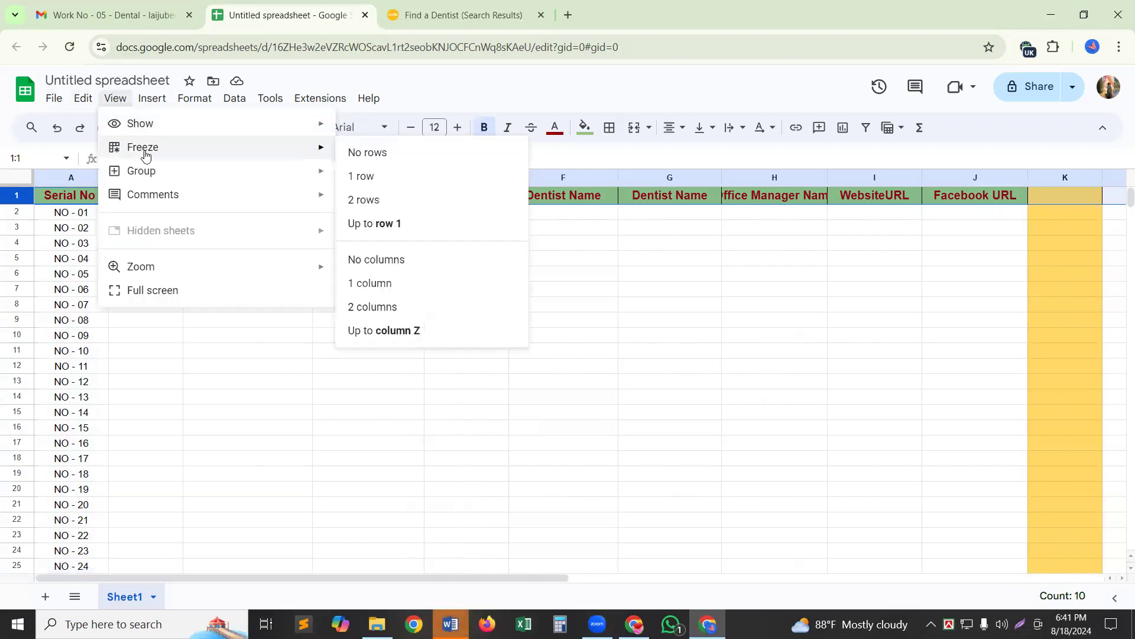
{"action": "left_click", "coordinate": [391, 180]}
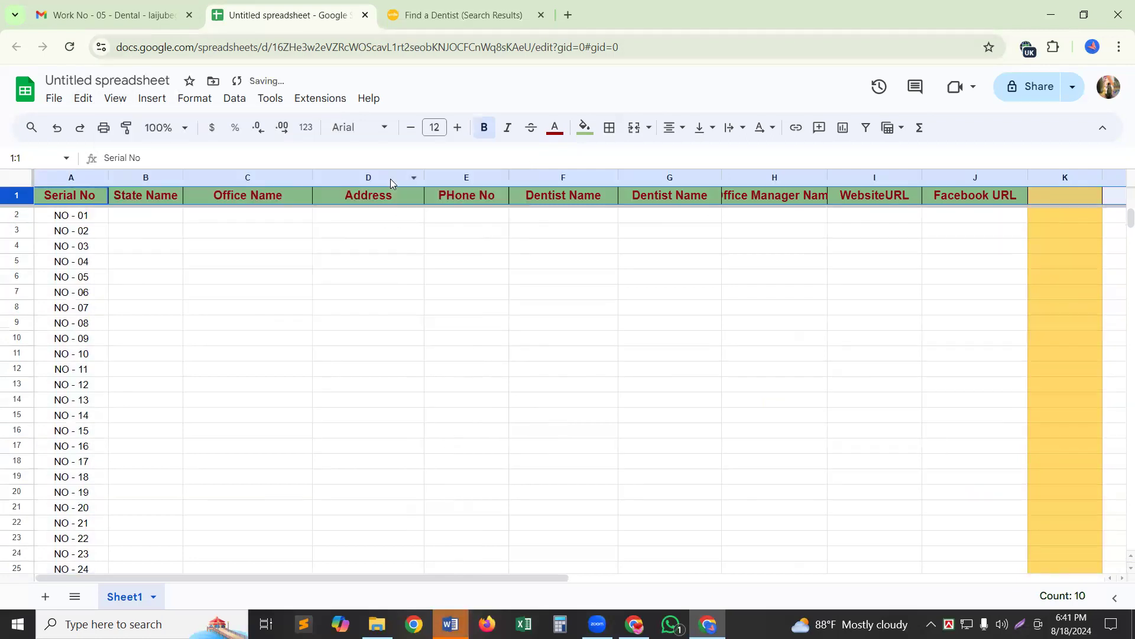
{"action": "left_click", "coordinate": [407, 420]}
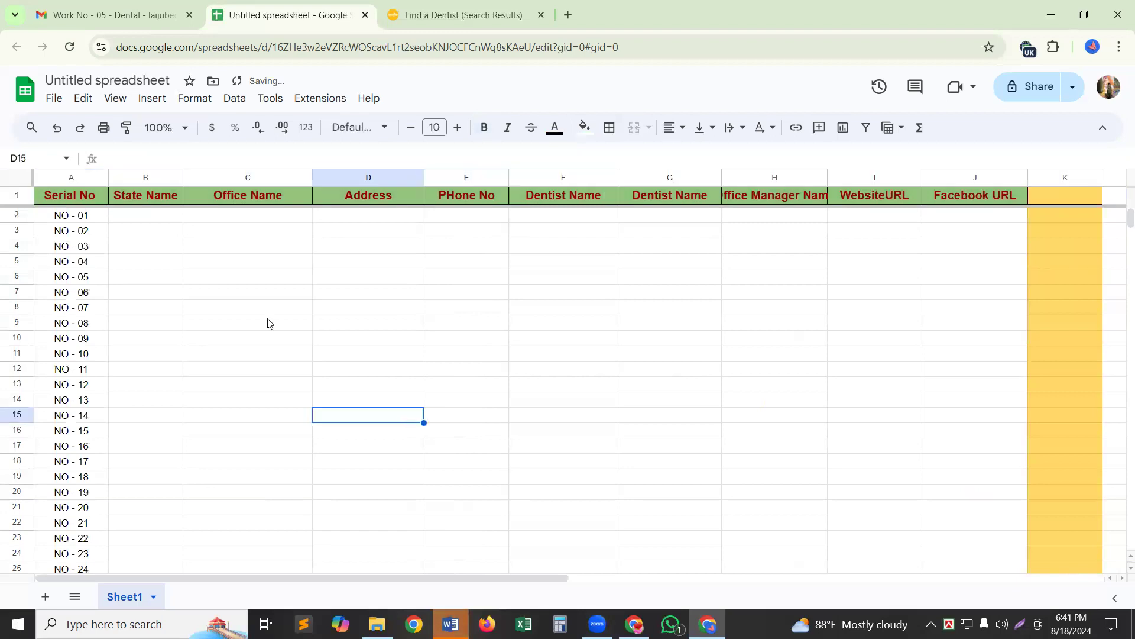
Apply All borders to every cell of the Untitled spreadsheet.
{"action": "left_click", "coordinate": [9, 181]}
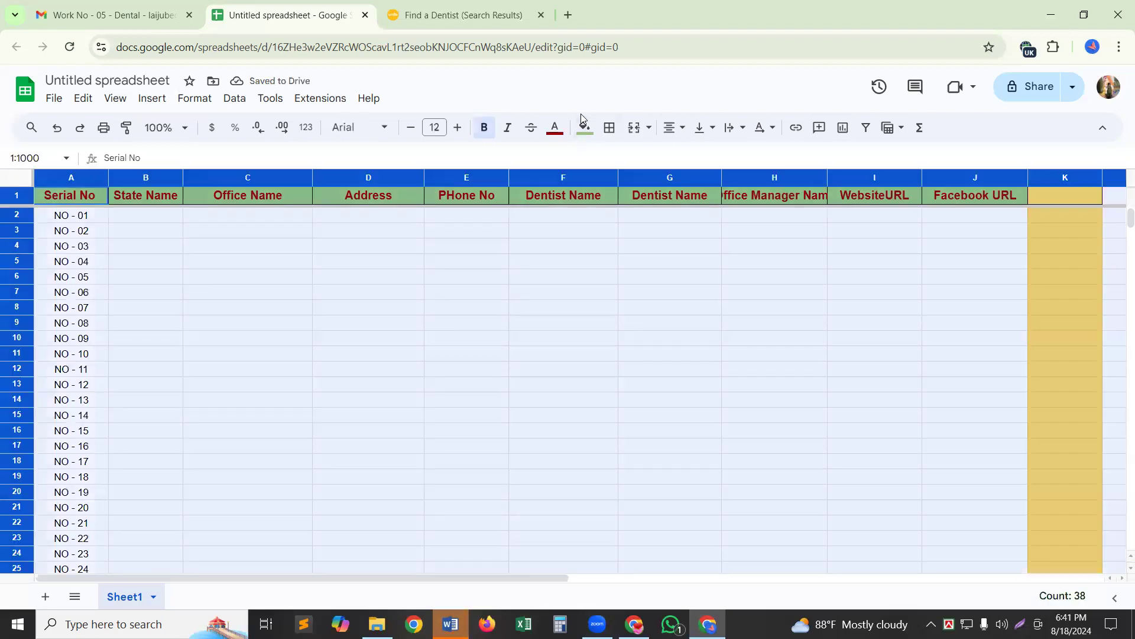
{"action": "left_click", "coordinate": [607, 128]}
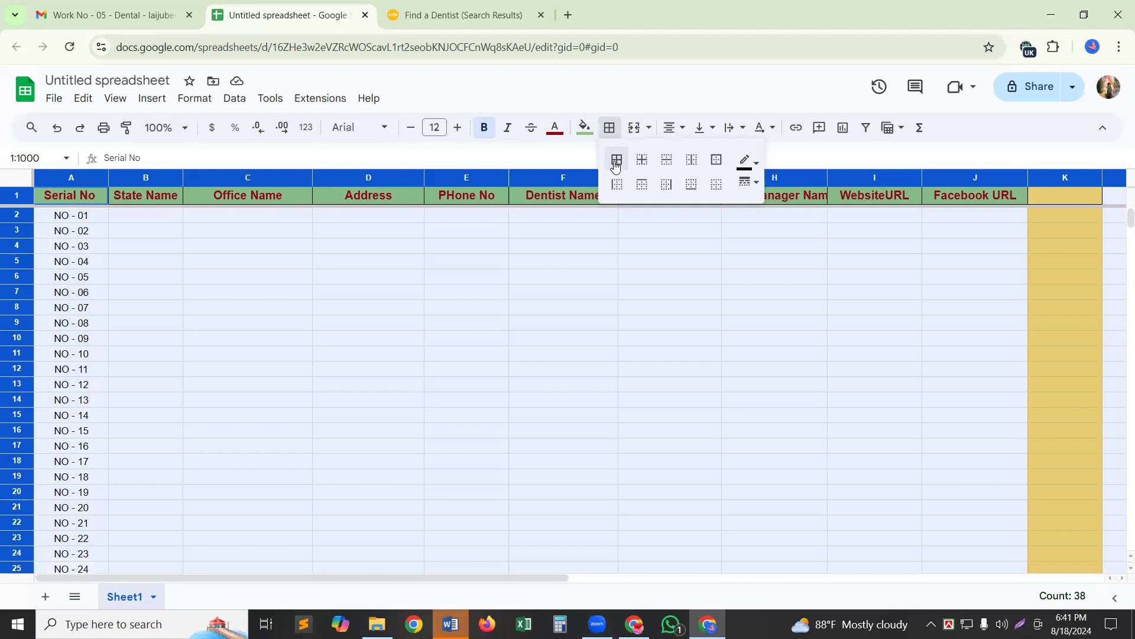
{"action": "left_click", "coordinate": [615, 165]}
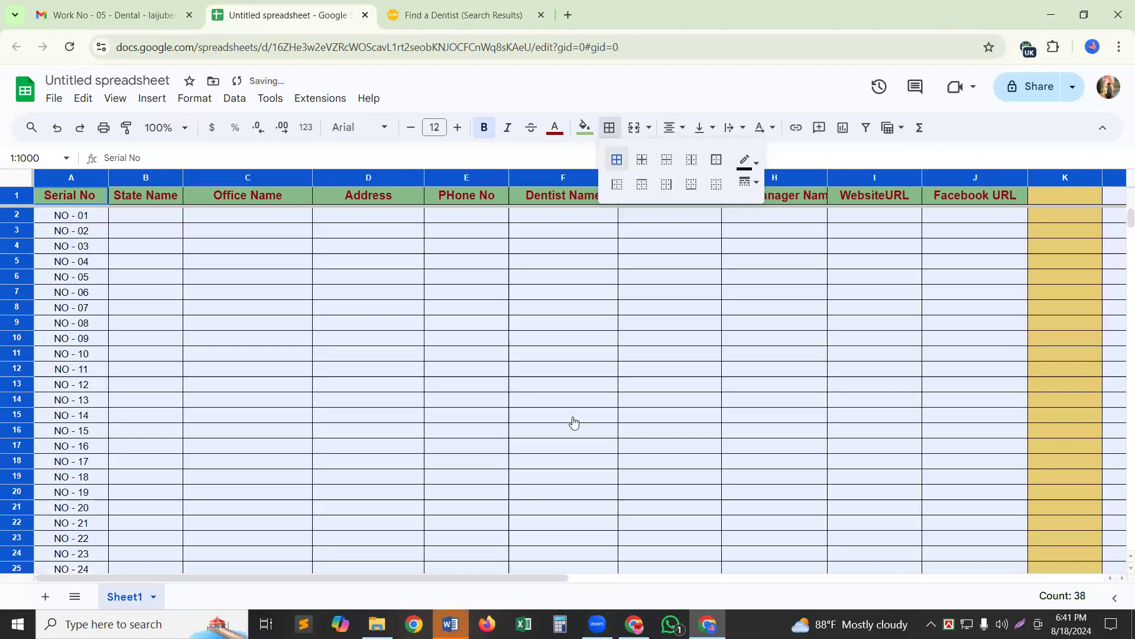
{"action": "left_click", "coordinate": [797, 359]}
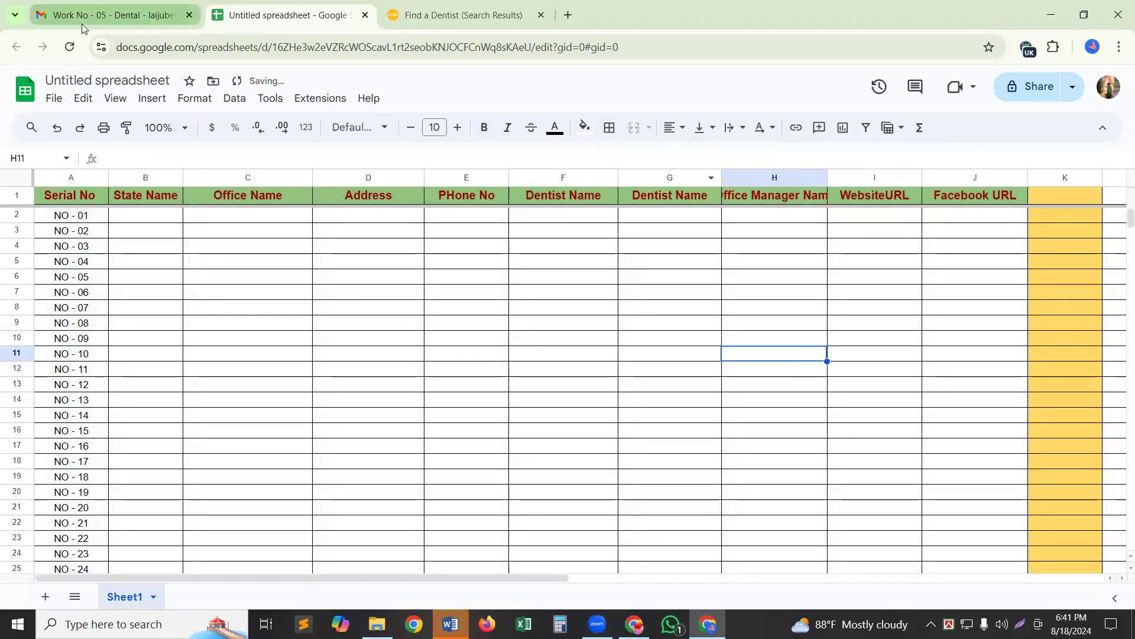
Close the Gmail tab and scroll down through the Smile Generation dentist results.
{"action": "left_click", "coordinate": [190, 15]}
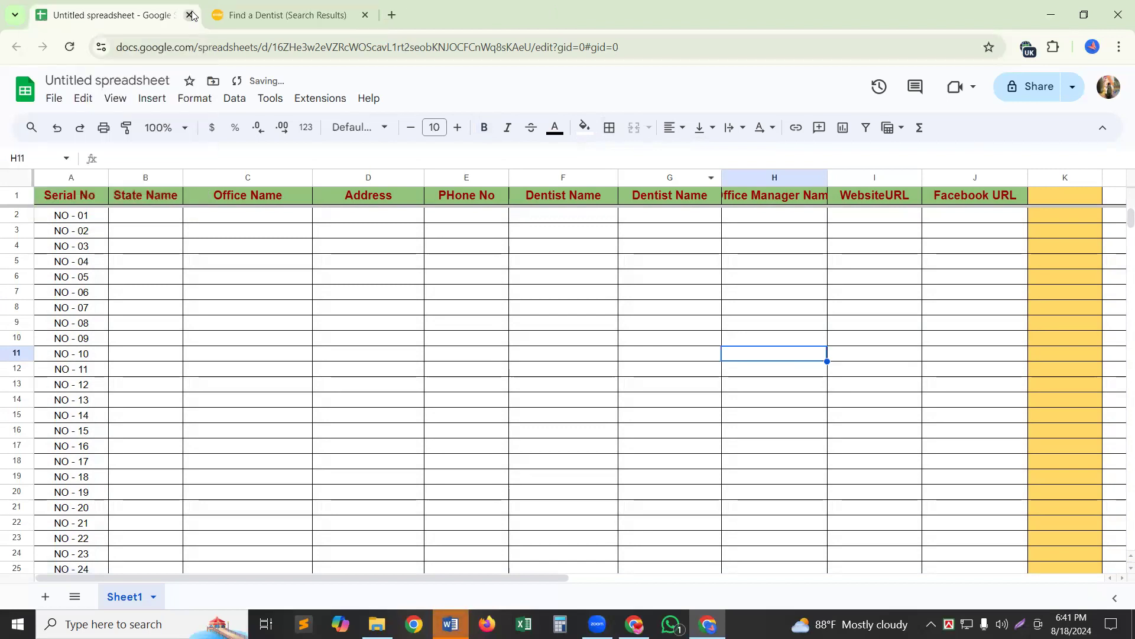
{"action": "left_click", "coordinate": [298, 11]}
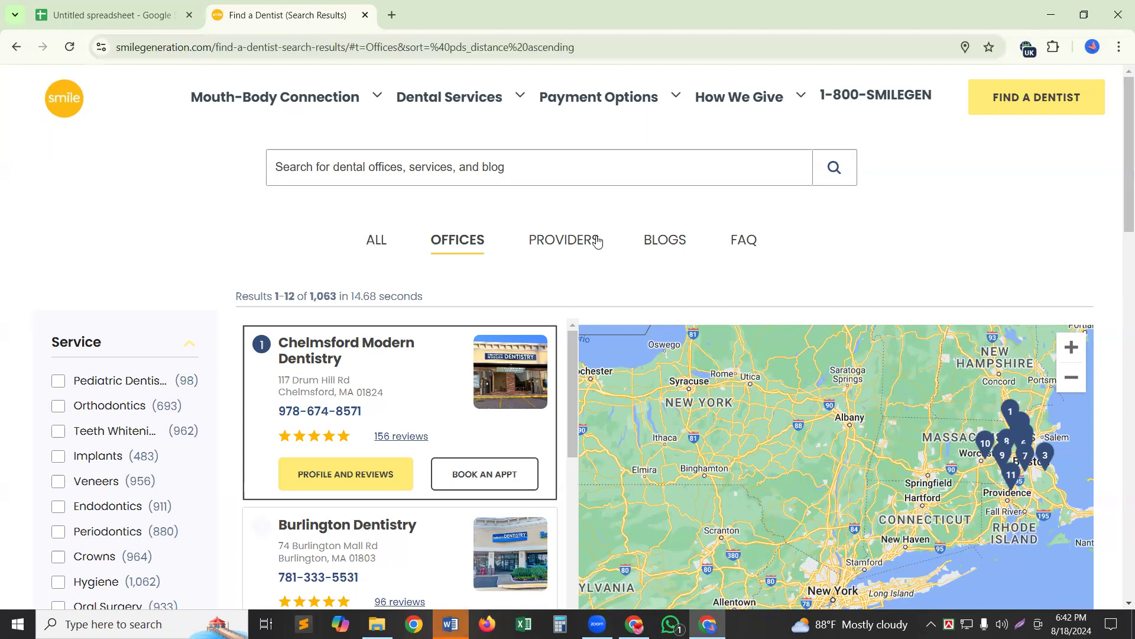
{"action": "scroll", "coordinate": [346, 364], "scroll_direction": "down", "scroll_amount": 1}
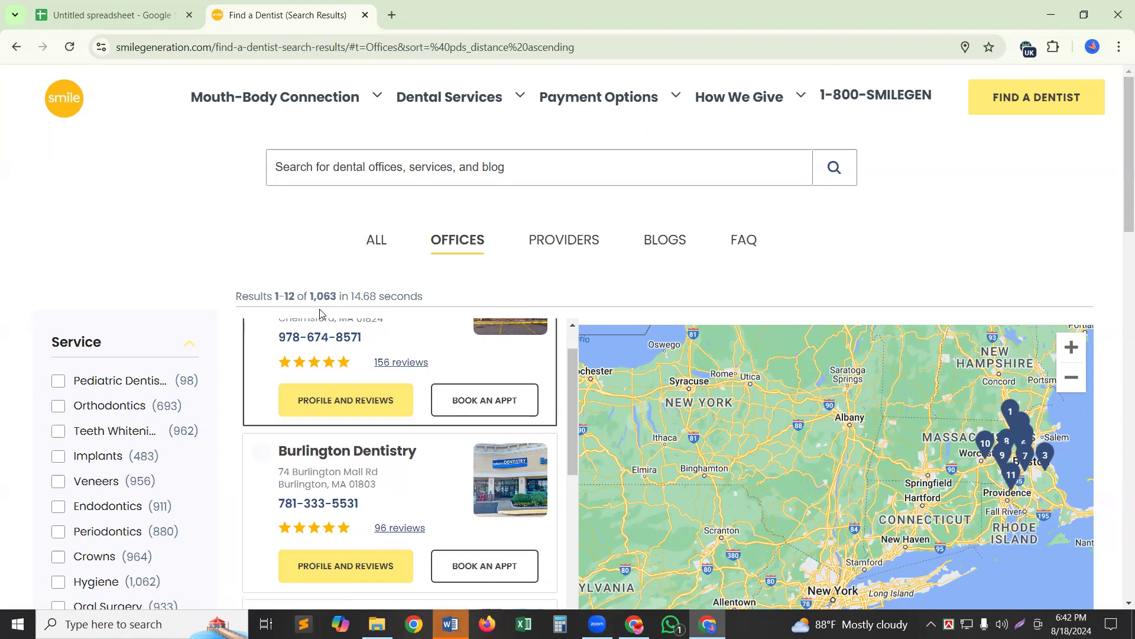
{"action": "scroll", "coordinate": [322, 331], "scroll_direction": "down", "scroll_amount": 6}
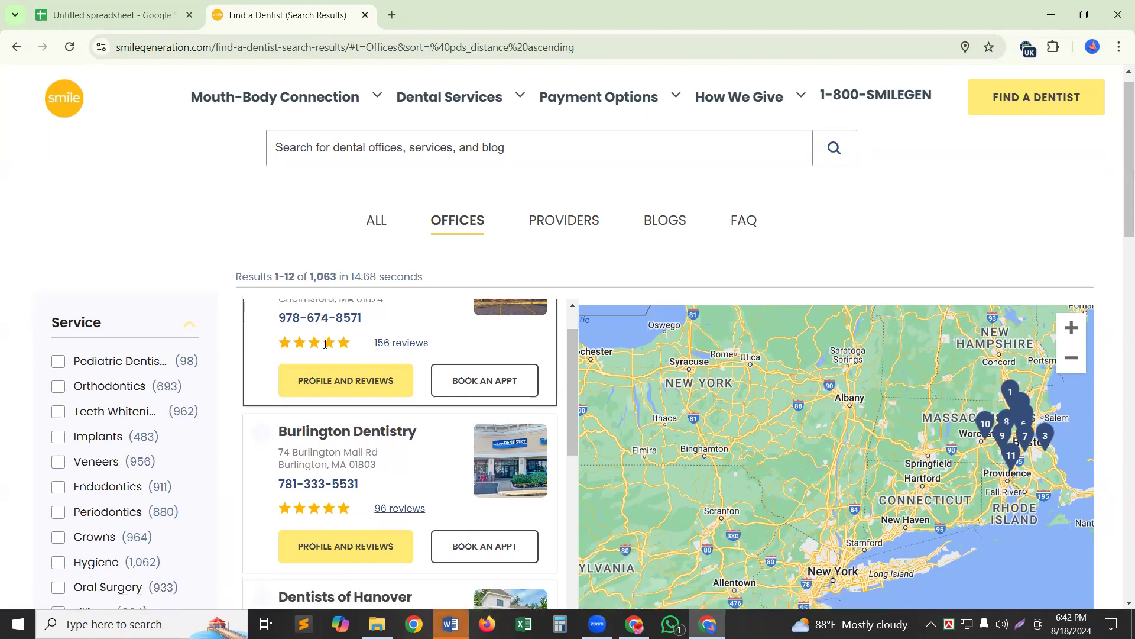
{"action": "scroll", "coordinate": [325, 353], "scroll_direction": "down", "scroll_amount": 18}
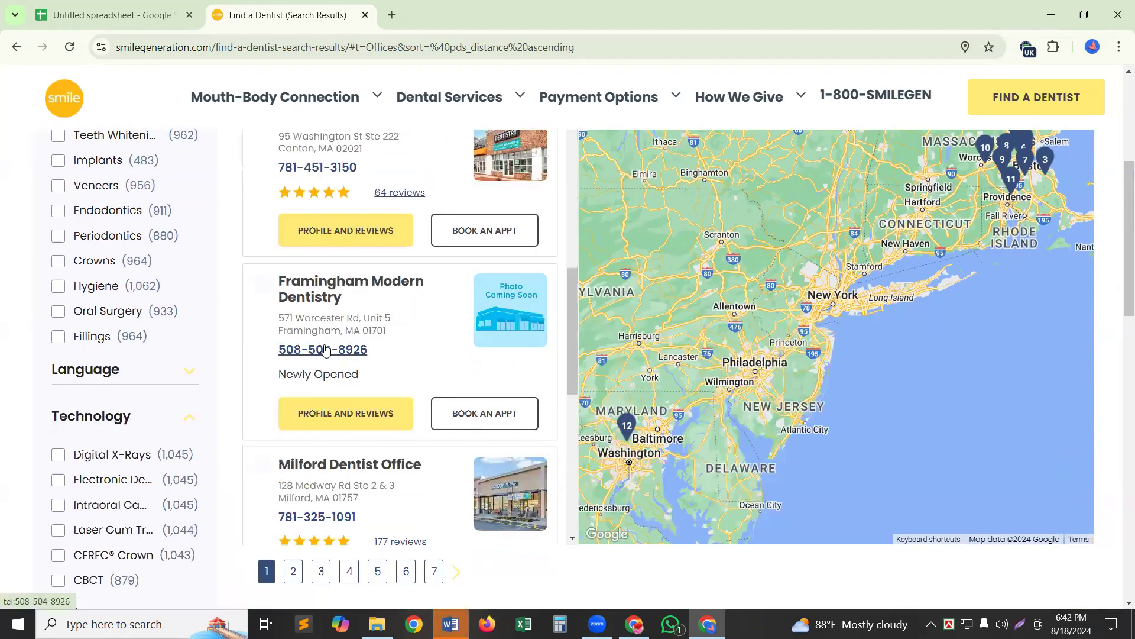
{"action": "scroll", "coordinate": [325, 337], "scroll_direction": "down", "scroll_amount": 2}
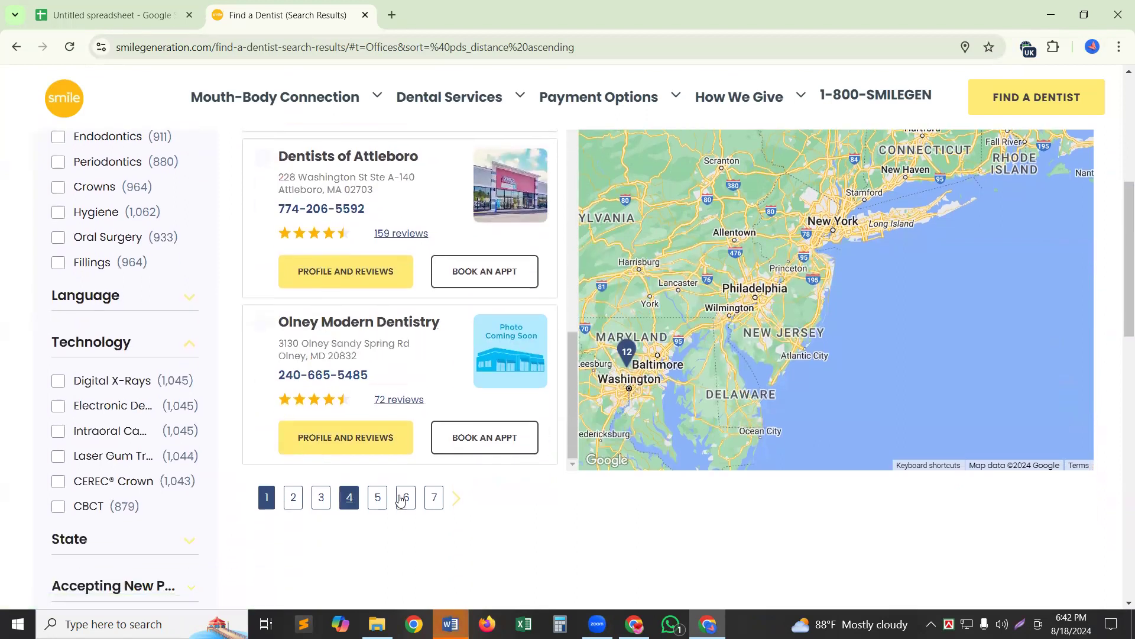
Reload the results from page one and scroll back up to Chelmsford Modern Dentistry.
{"action": "left_click", "coordinate": [480, 495]}
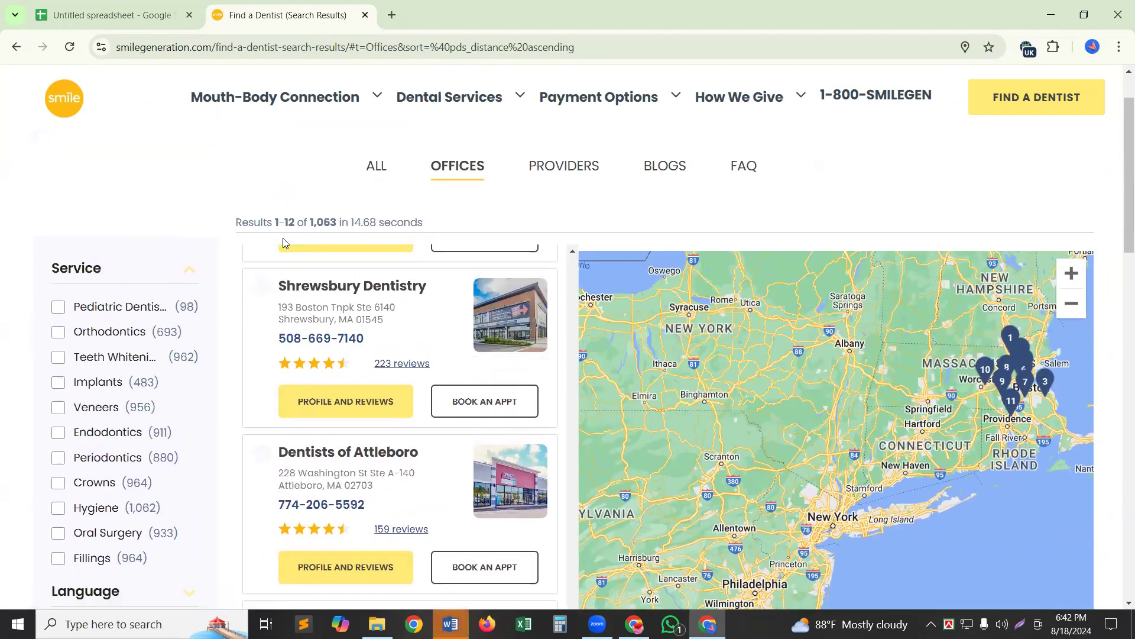
{"action": "scroll", "coordinate": [331, 272], "scroll_direction": "up", "scroll_amount": 2}
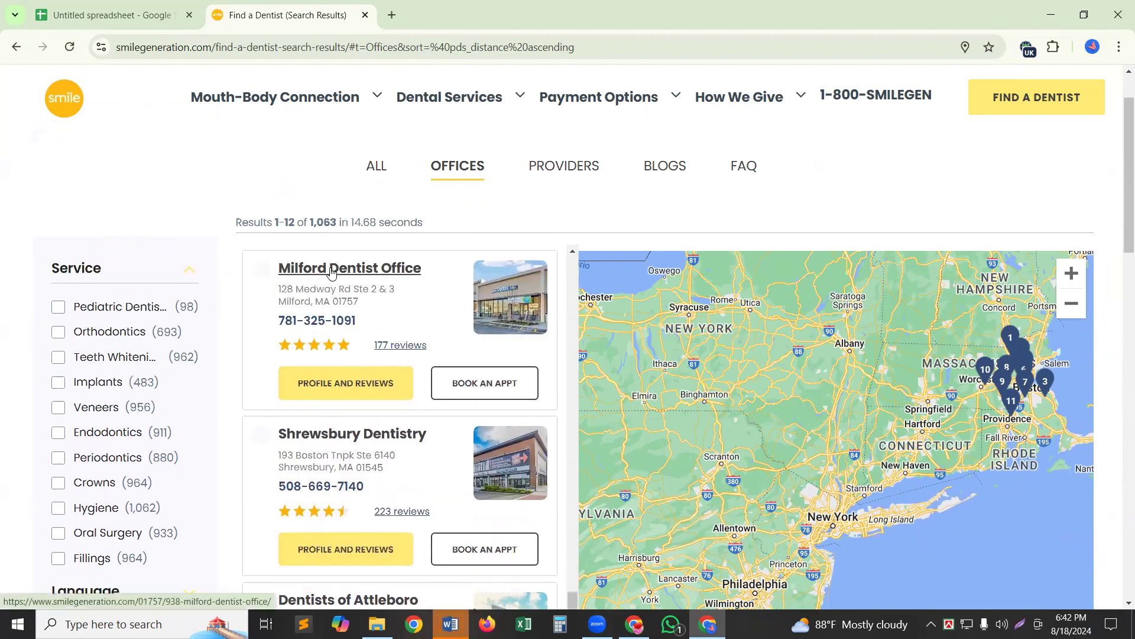
{"action": "scroll", "coordinate": [331, 272], "scroll_direction": "down", "scroll_amount": 1}
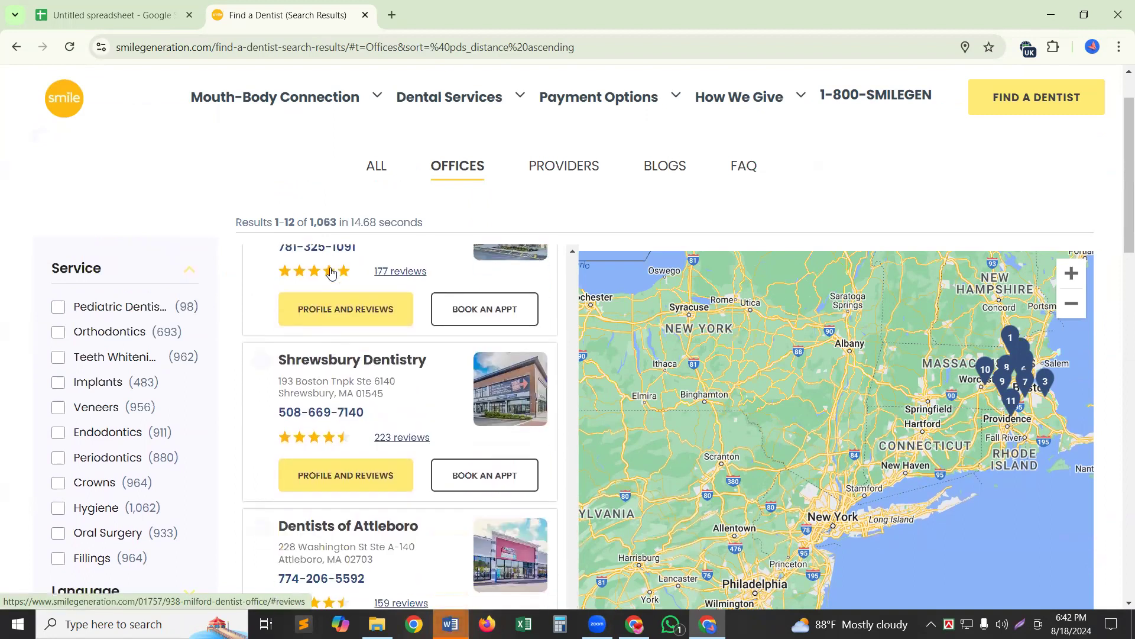
{"action": "scroll", "coordinate": [331, 272], "scroll_direction": "up", "scroll_amount": 10}
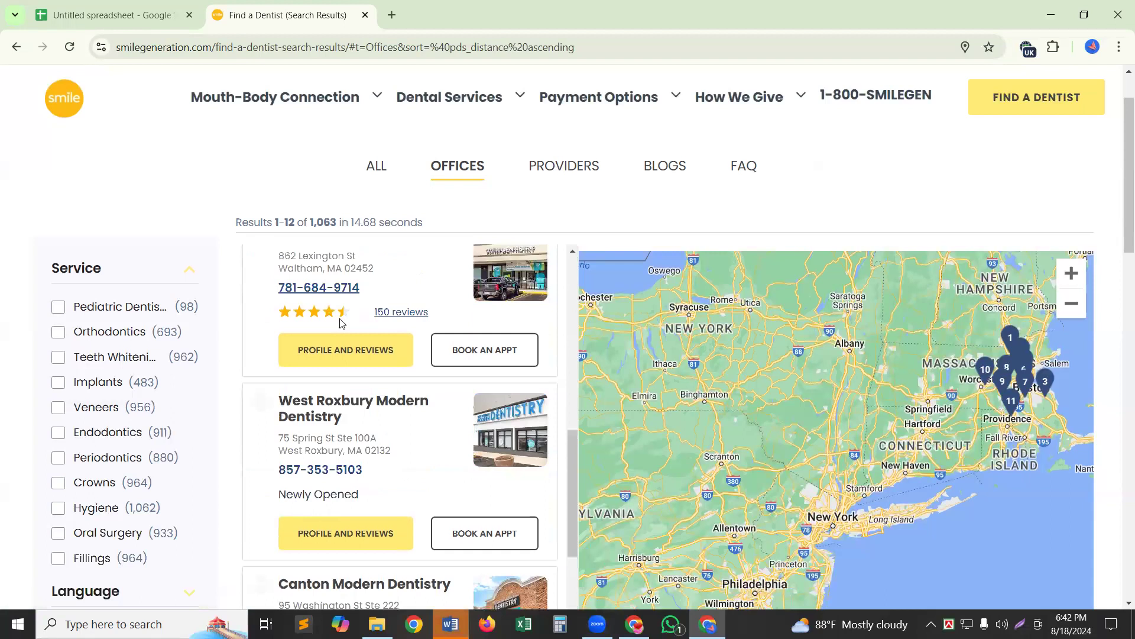
{"action": "scroll", "coordinate": [340, 323], "scroll_direction": "up", "scroll_amount": 8}
{"action": "scroll", "coordinate": [341, 318], "scroll_direction": "up", "scroll_amount": 5}
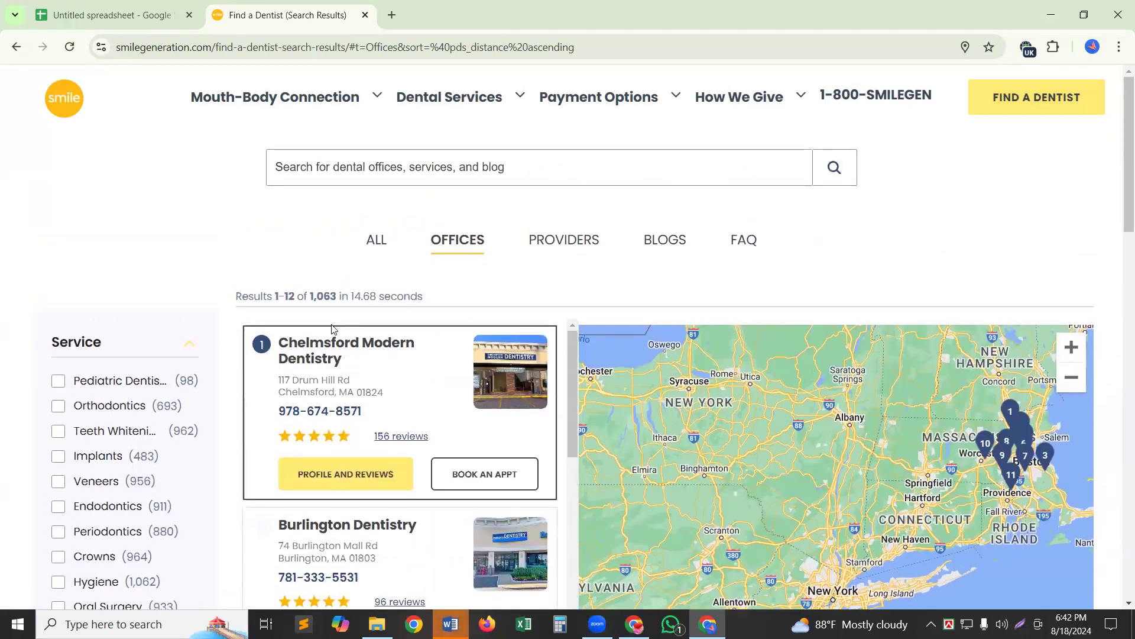
{"action": "scroll", "coordinate": [1095, 285], "scroll_direction": "down", "scroll_amount": 1}
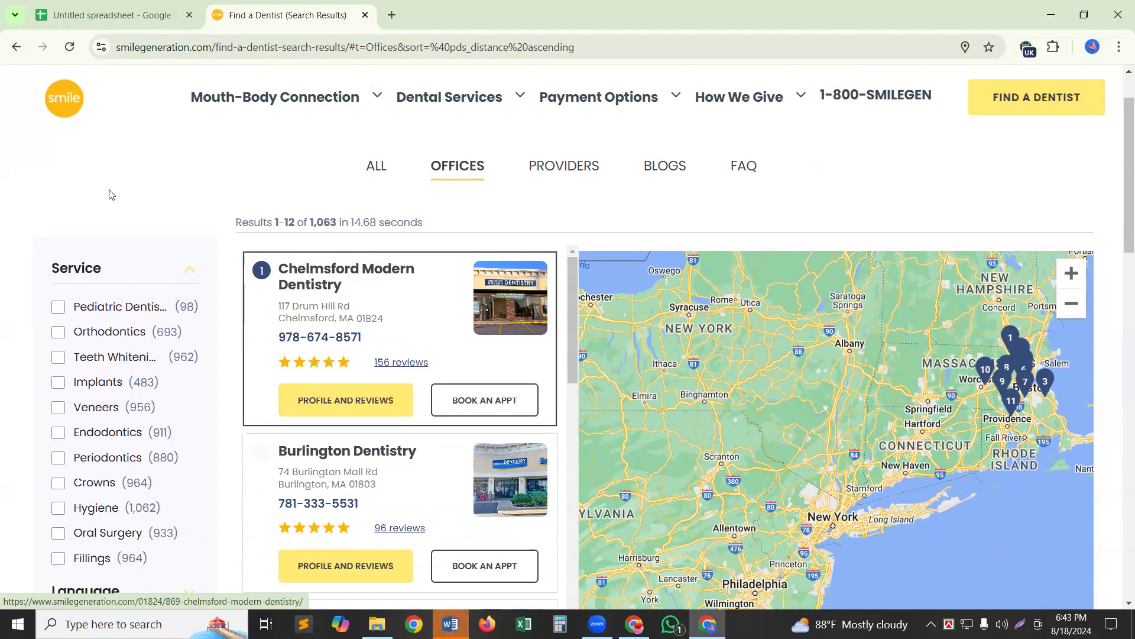
Open Chelmsford Modern Dentistry's office page in a new tab and select its office name.
{"action": "right_click", "coordinate": [325, 271]}
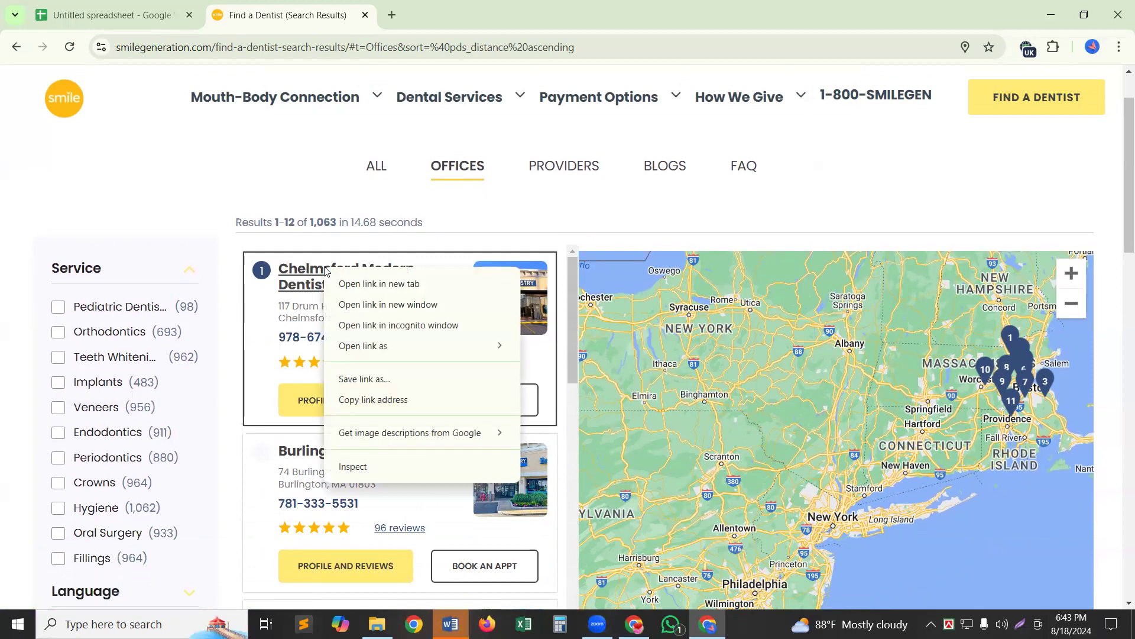
{"action": "left_click", "coordinate": [379, 288]}
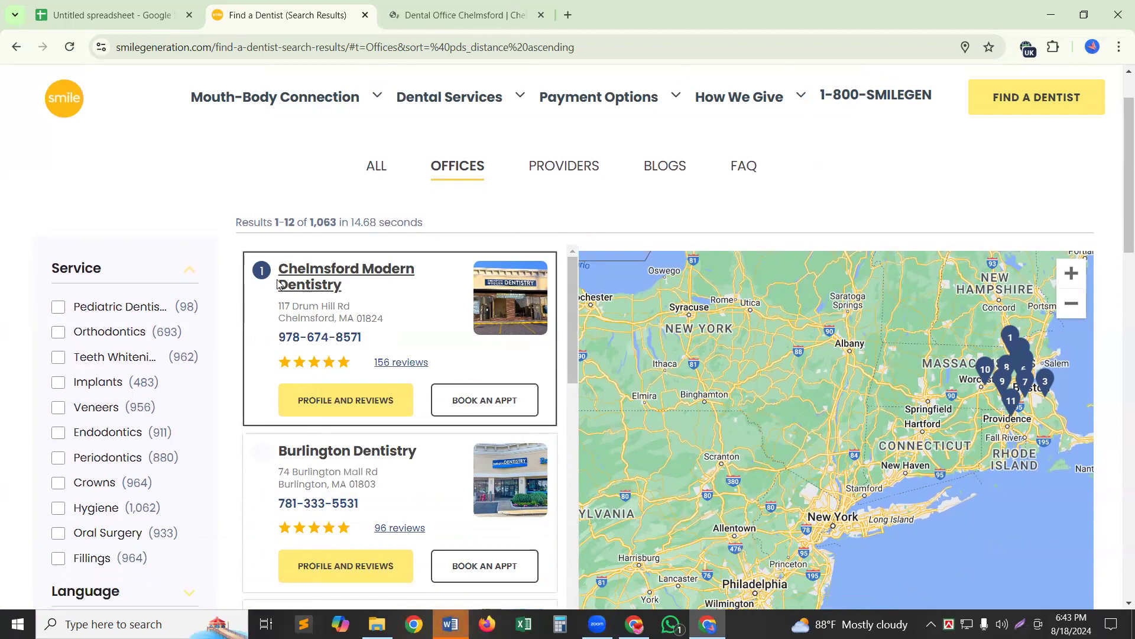
{"action": "left_click_drag", "start_coordinate": [278, 270], "coordinate": [407, 290]}
{"action": "key", "text": "ctrl+c"}
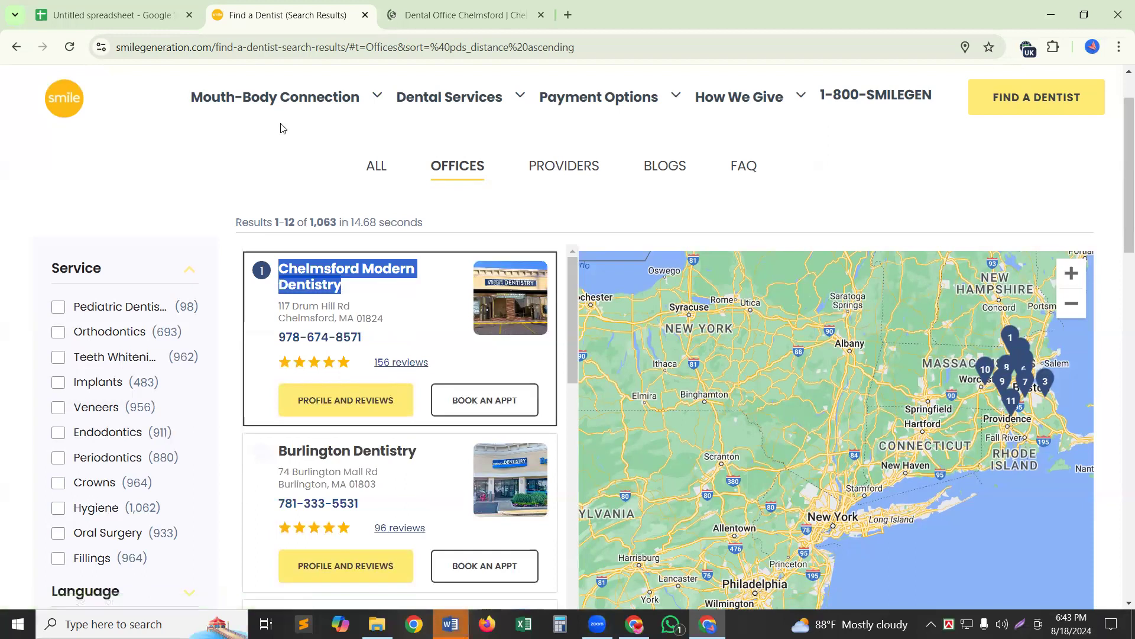
Paste Chelmsford Modern Dentistry into Office Name cell C2, then bring up the sample sheet window.
{"action": "left_click", "coordinate": [75, 15]}
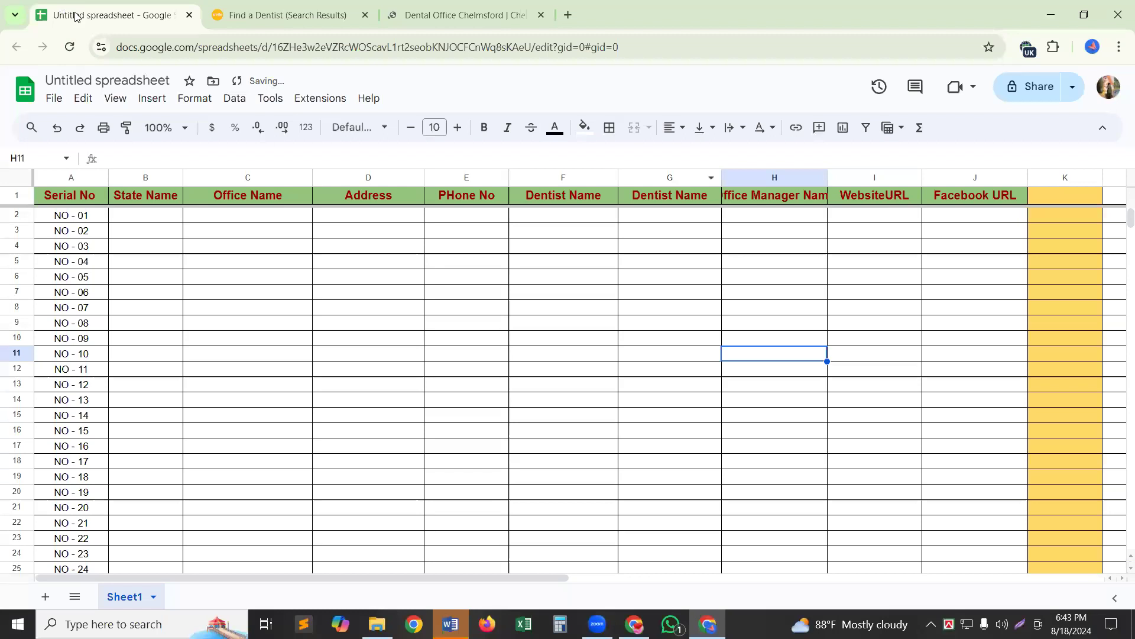
{"action": "left_click", "coordinate": [263, 215]}
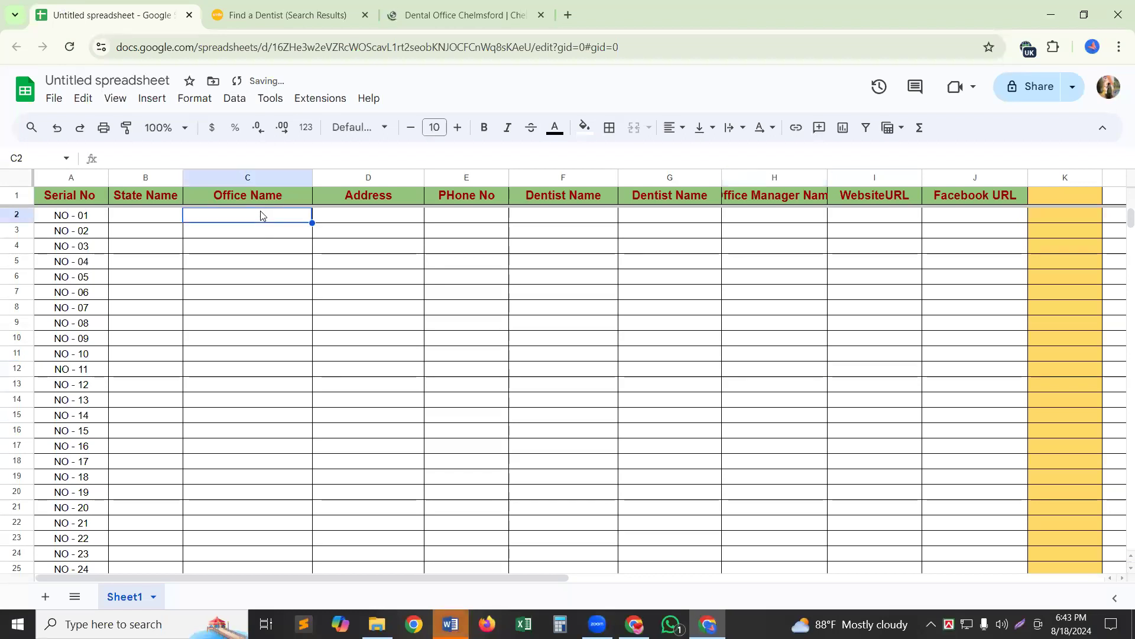
{"action": "double_click", "coordinate": [262, 214]}
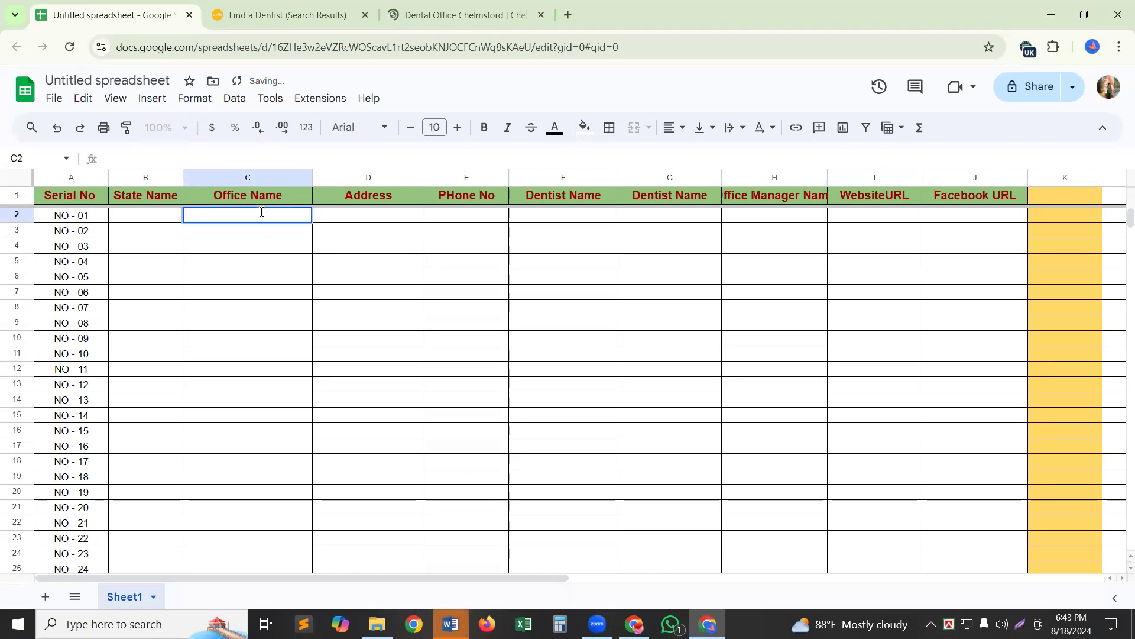
{"action": "key", "text": "ctrl+v"}
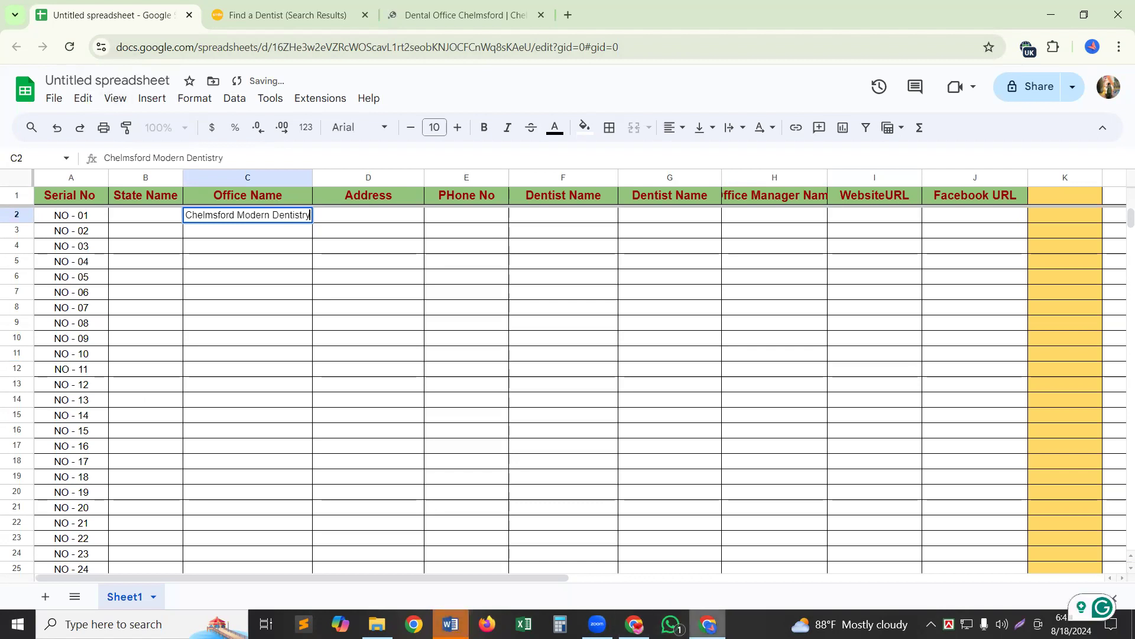
{"action": "mouse_move", "coordinate": [708, 624]}
{"action": "left_click", "coordinate": [715, 555]}
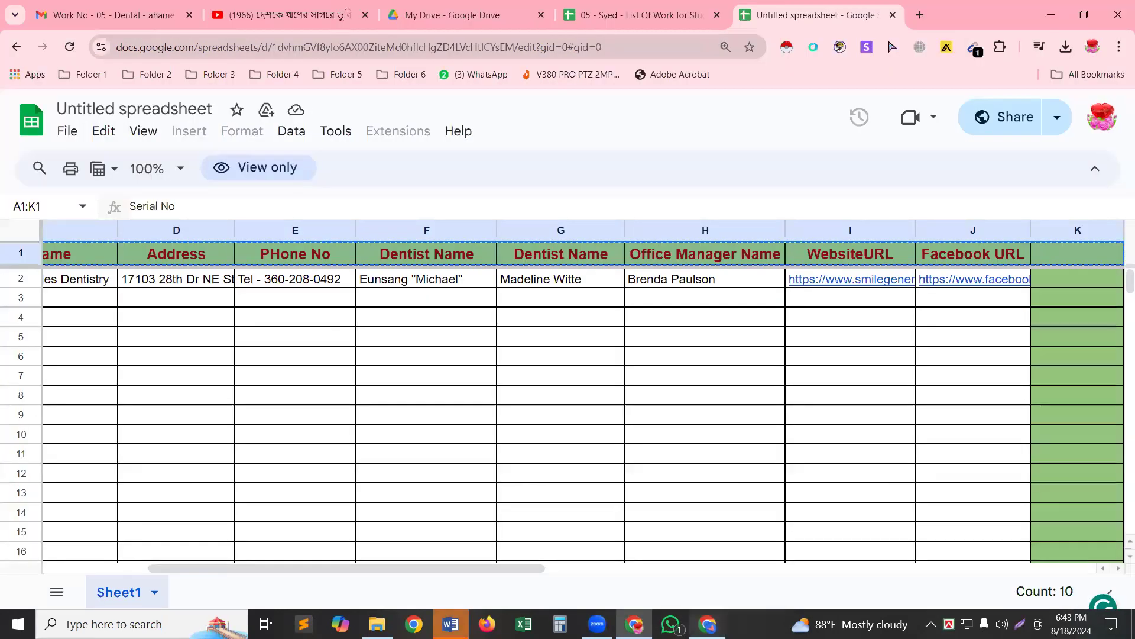
Switch windows to the Gmail tab showing the Work No - 05 - Dental message.
{"action": "key", "text": "alt+Tab"}
{"action": "key", "text": "alt+Tab"}
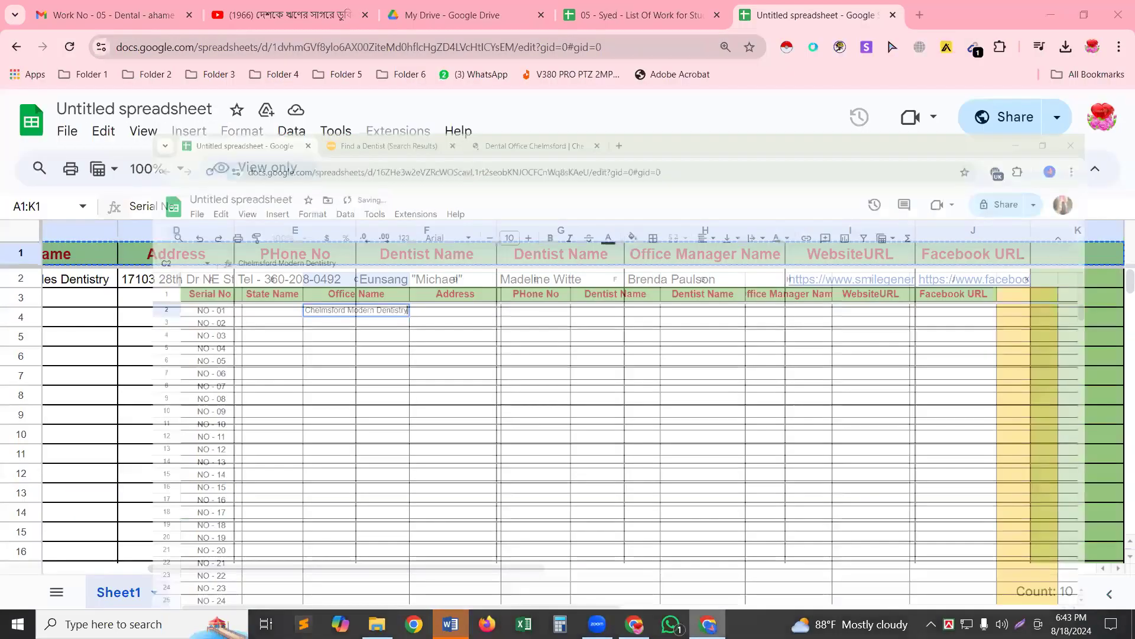
{"action": "left_click", "coordinate": [94, 13]}
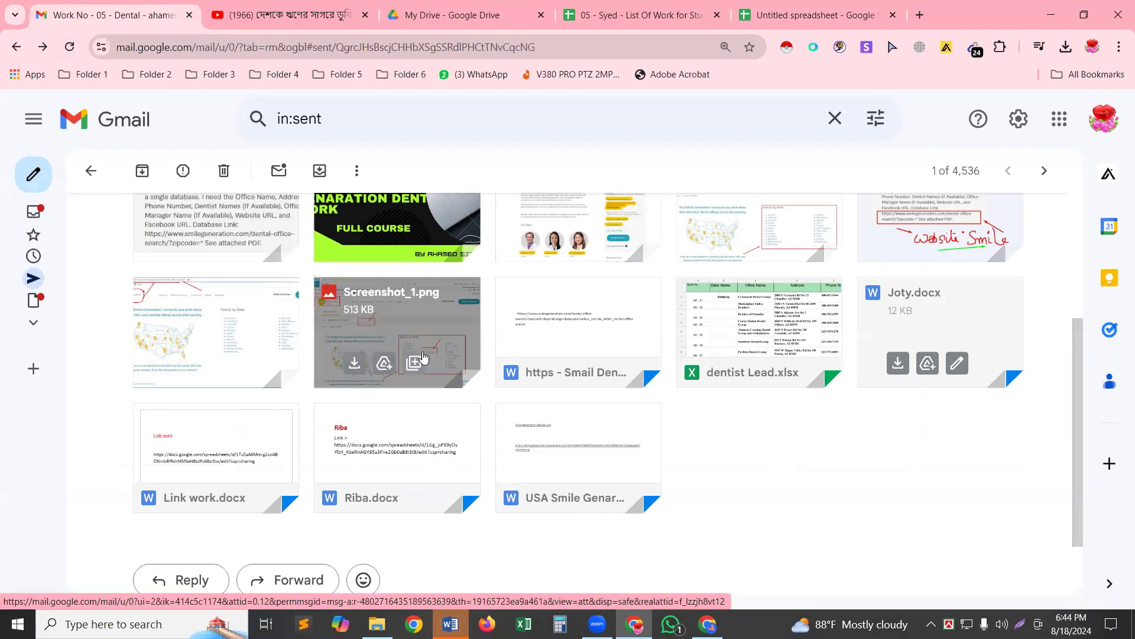
Scroll through the message's attachments, then go back twice to the Gmail Inbox.
{"action": "scroll", "coordinate": [434, 331], "scroll_direction": "up", "scroll_amount": 4}
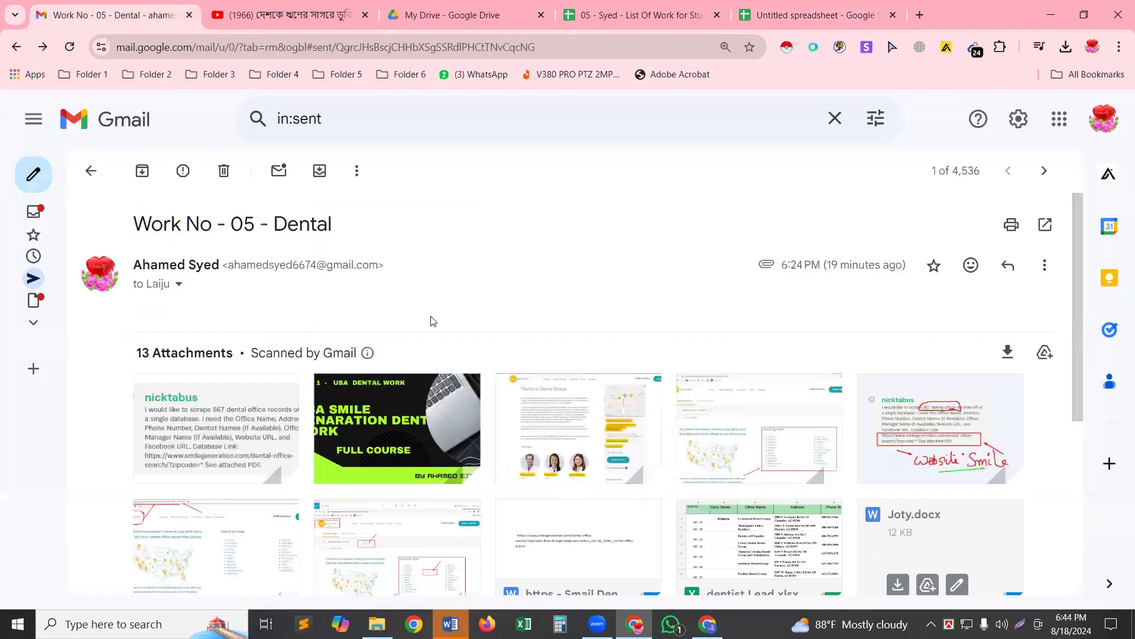
{"action": "scroll", "coordinate": [433, 321], "scroll_direction": "down", "scroll_amount": 1}
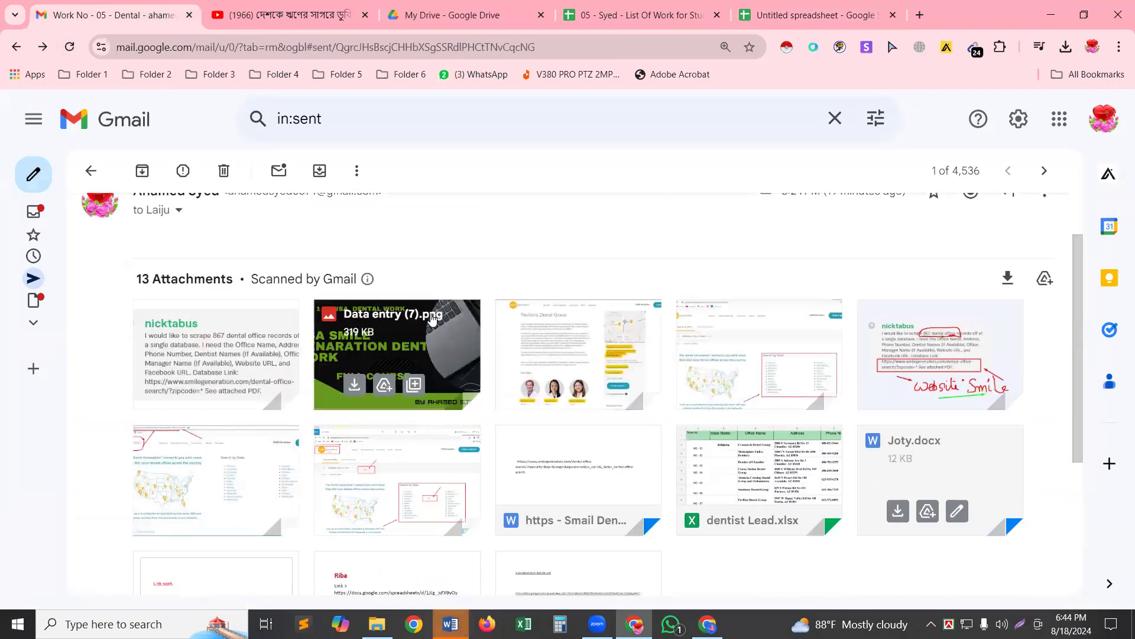
{"action": "scroll", "coordinate": [431, 320], "scroll_direction": "up", "scroll_amount": 1}
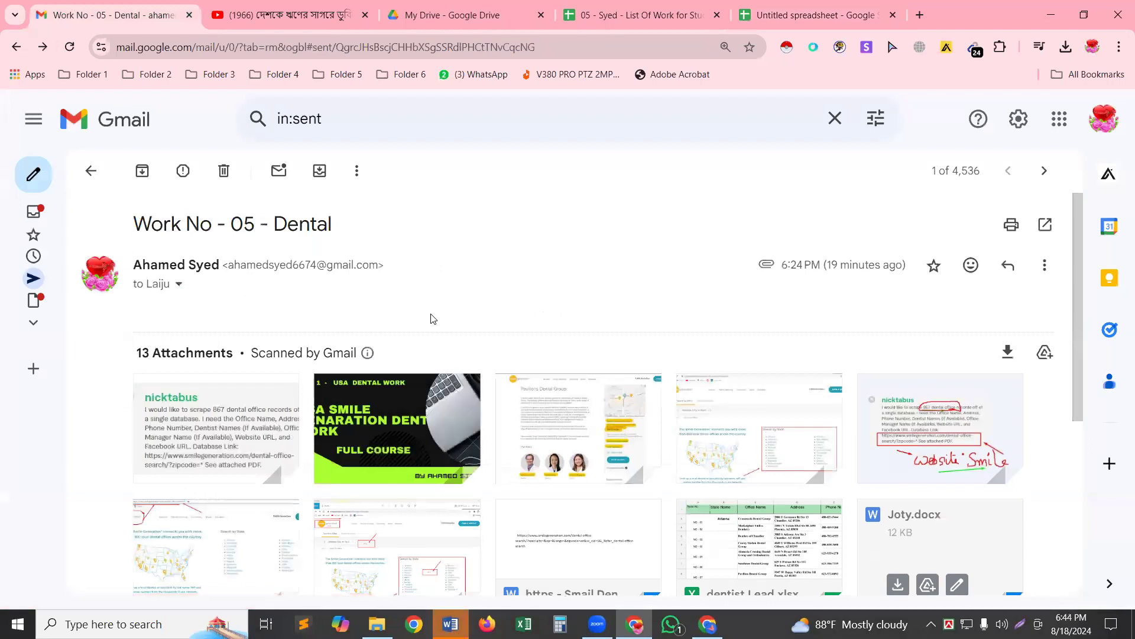
{"action": "scroll", "coordinate": [431, 379], "scroll_direction": "down", "scroll_amount": 3}
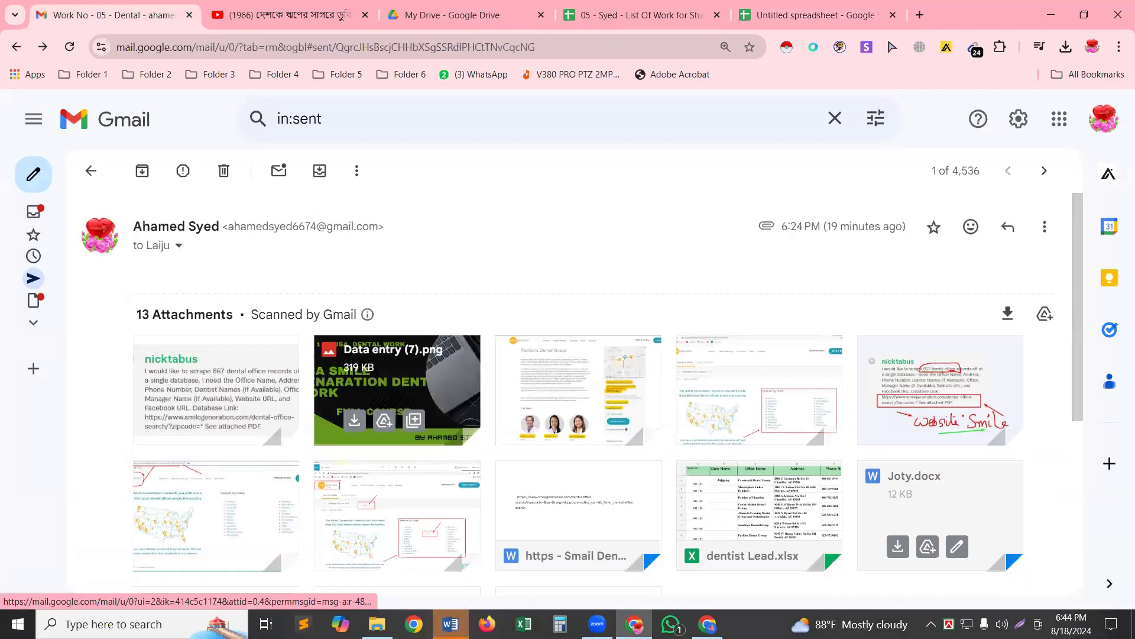
{"action": "mouse_move", "coordinate": [376, 624]}
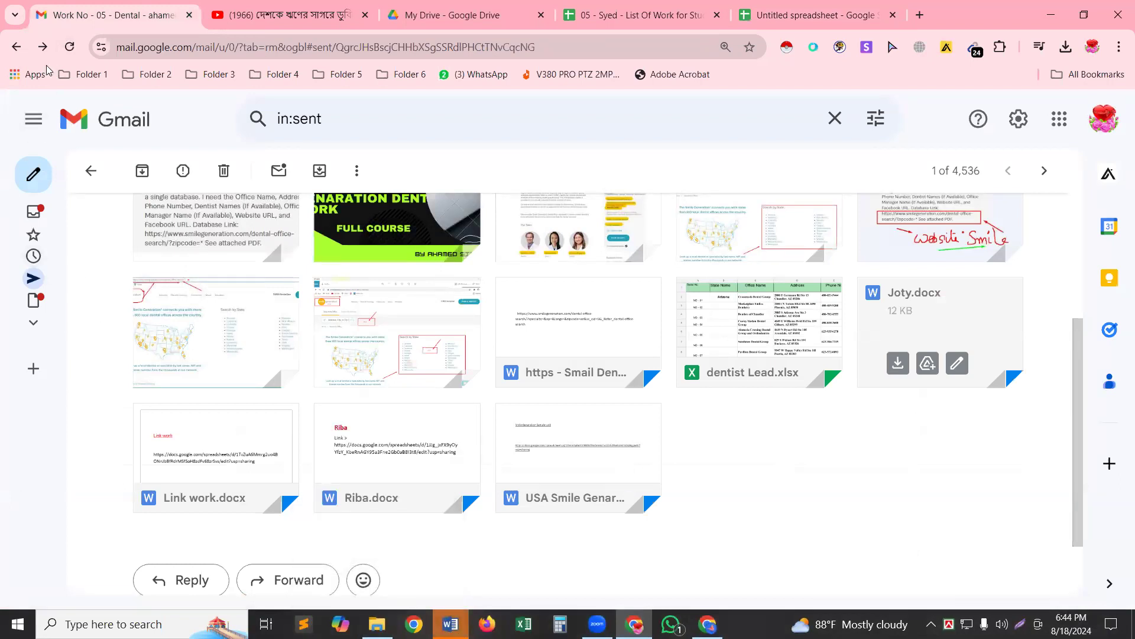
{"action": "left_click", "coordinate": [15, 50]}
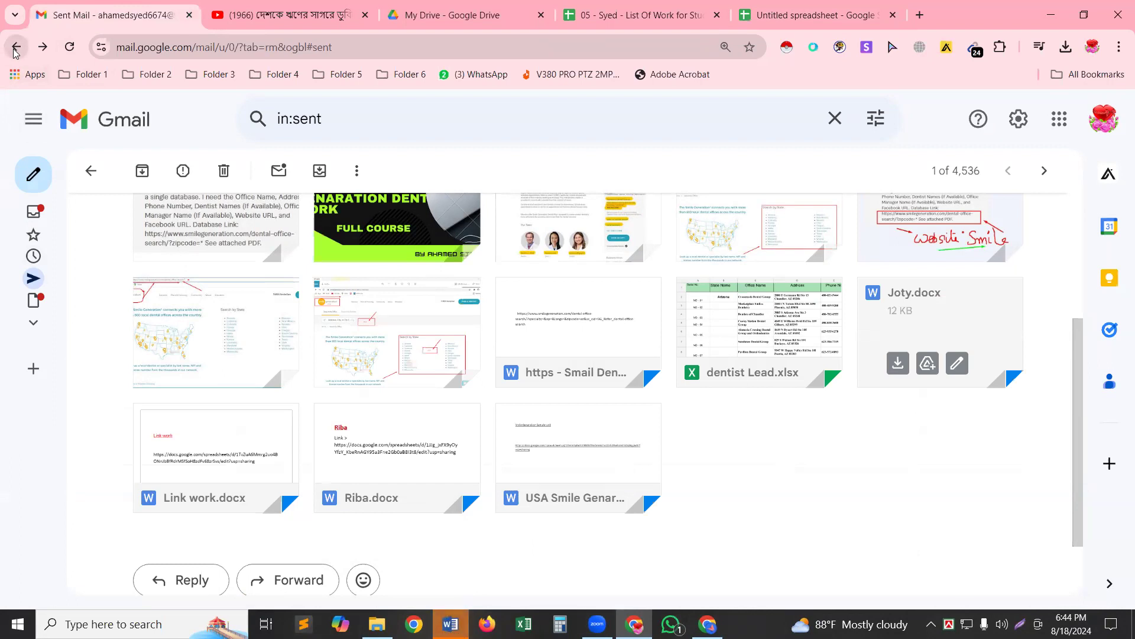
{"action": "left_click", "coordinate": [15, 49]}
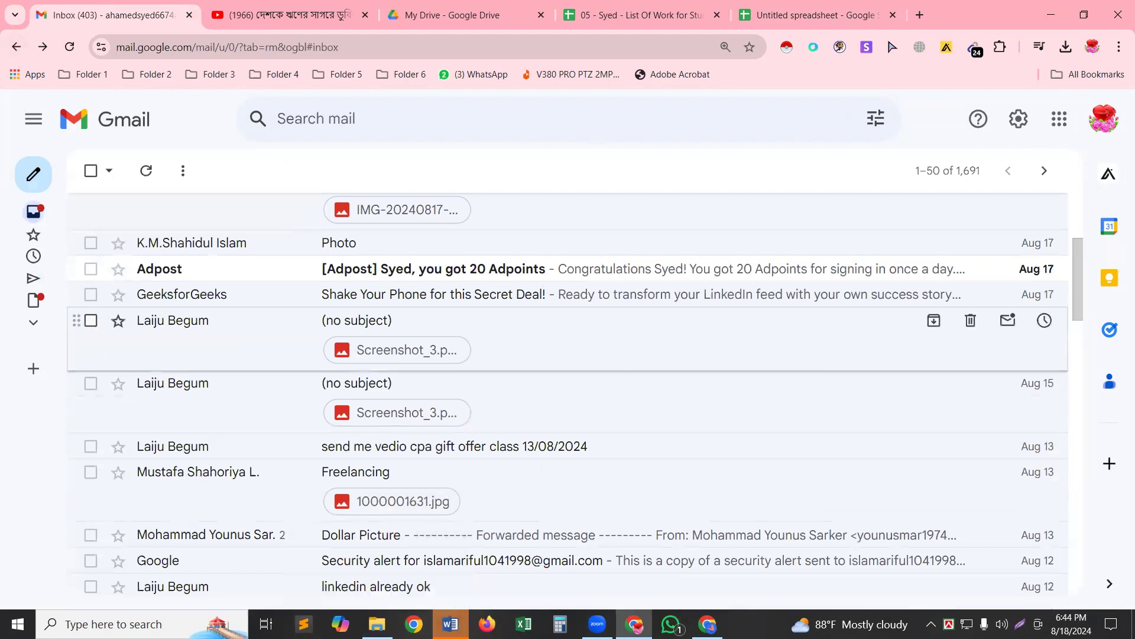
{"action": "key", "text": "alt+Tab"}
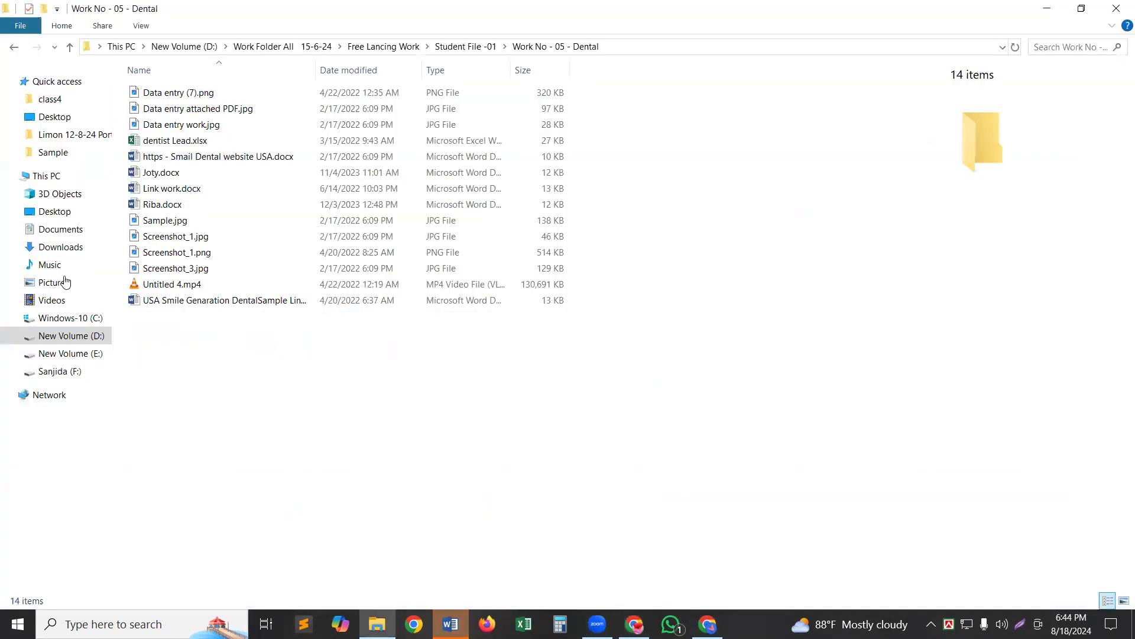
Copy the name of USA Smile Genaration DentalSample Link.docx from rename mode.
{"action": "left_click", "coordinate": [170, 239]}
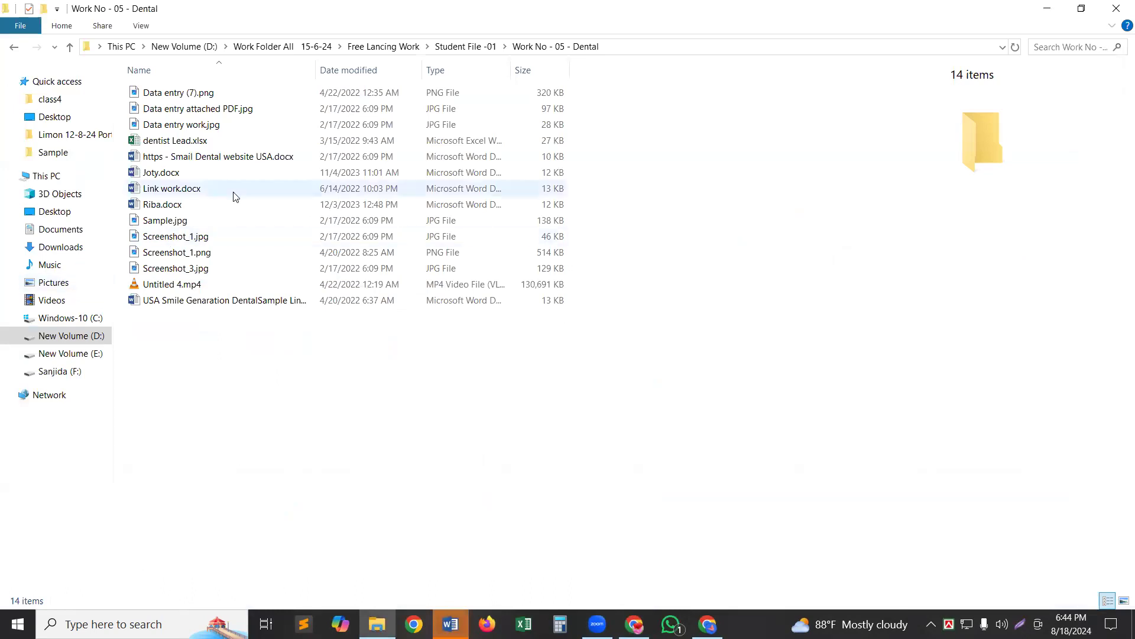
{"action": "left_click", "coordinate": [211, 302]}
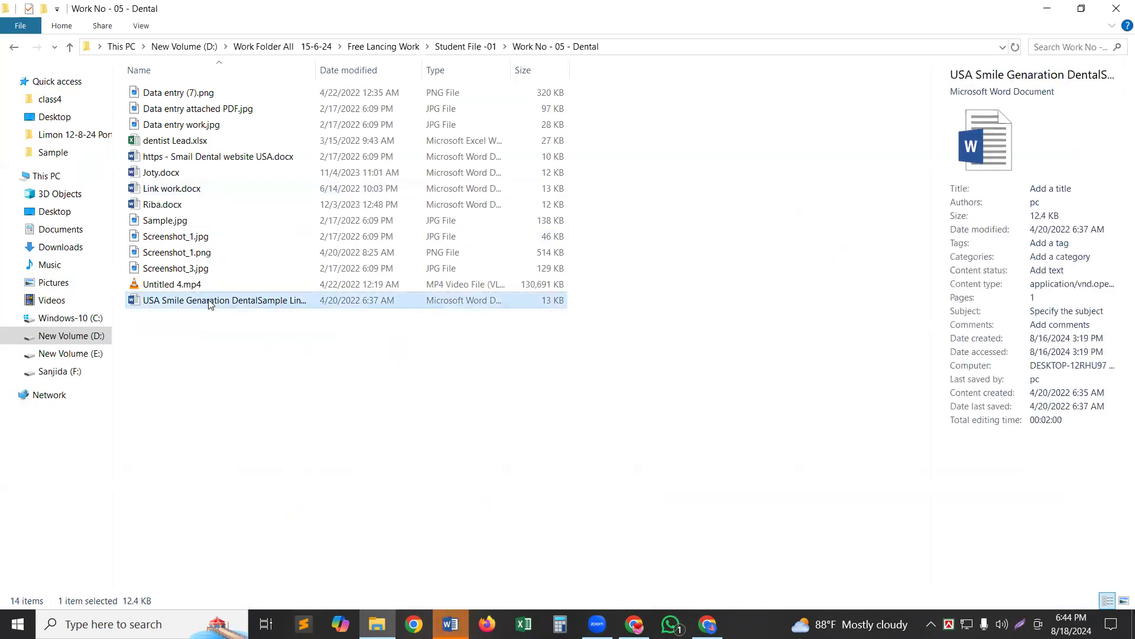
{"action": "left_click", "coordinate": [210, 301]}
{"action": "key", "text": "ctrl+c"}
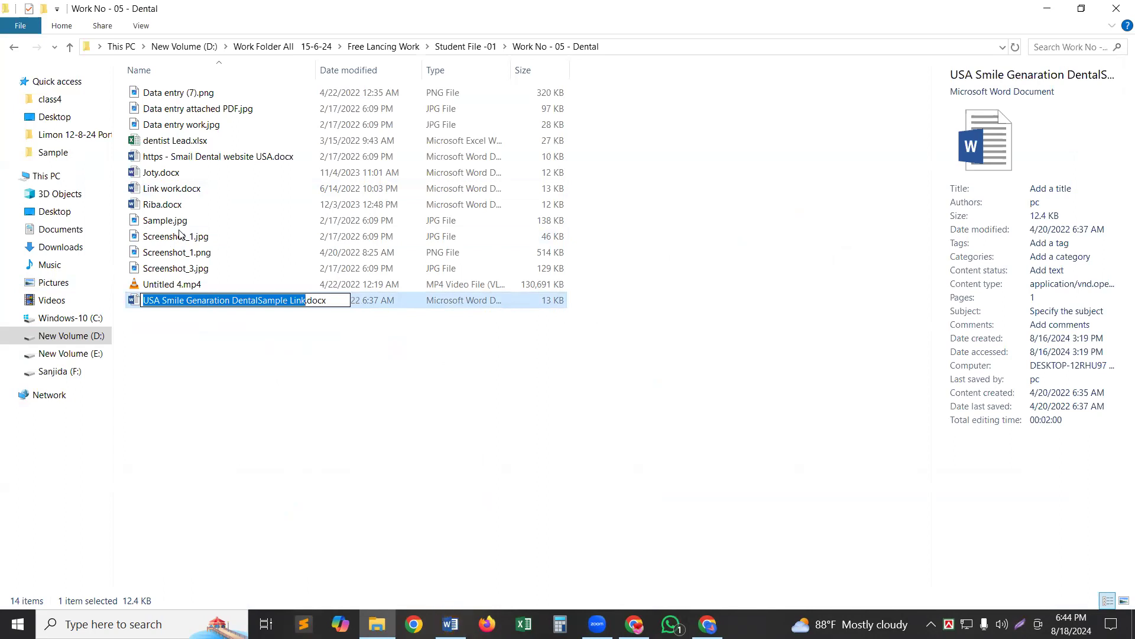
{"action": "left_click", "coordinate": [708, 623]}
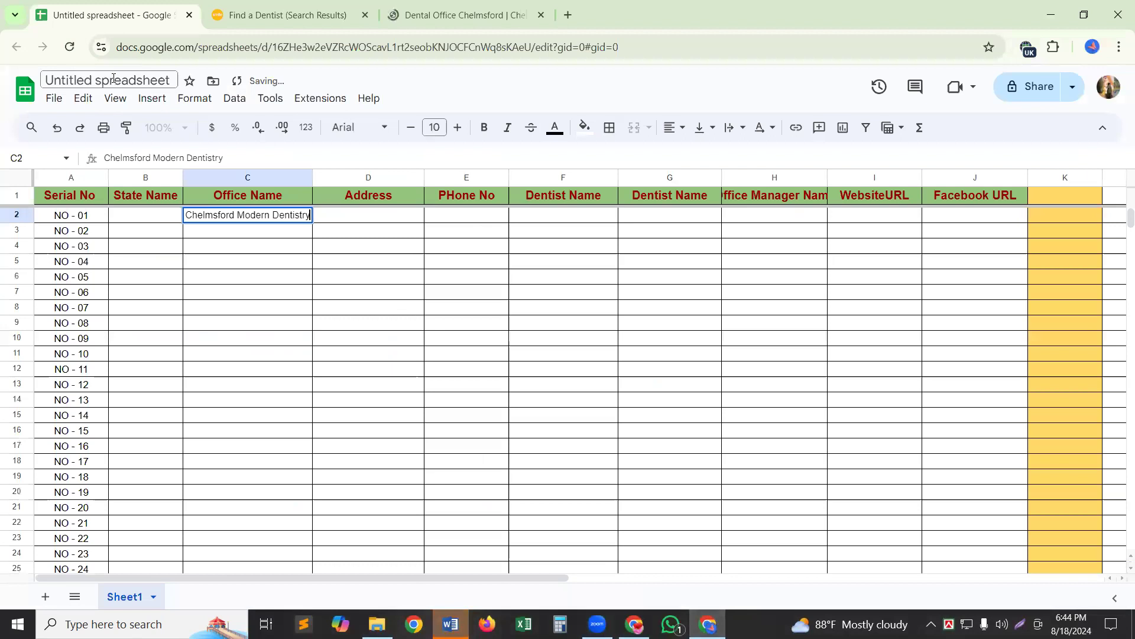
Rename the spreadsheet to USA Smile Genaration DentalSample using the copied document name.
{"action": "left_click", "coordinate": [113, 79]}
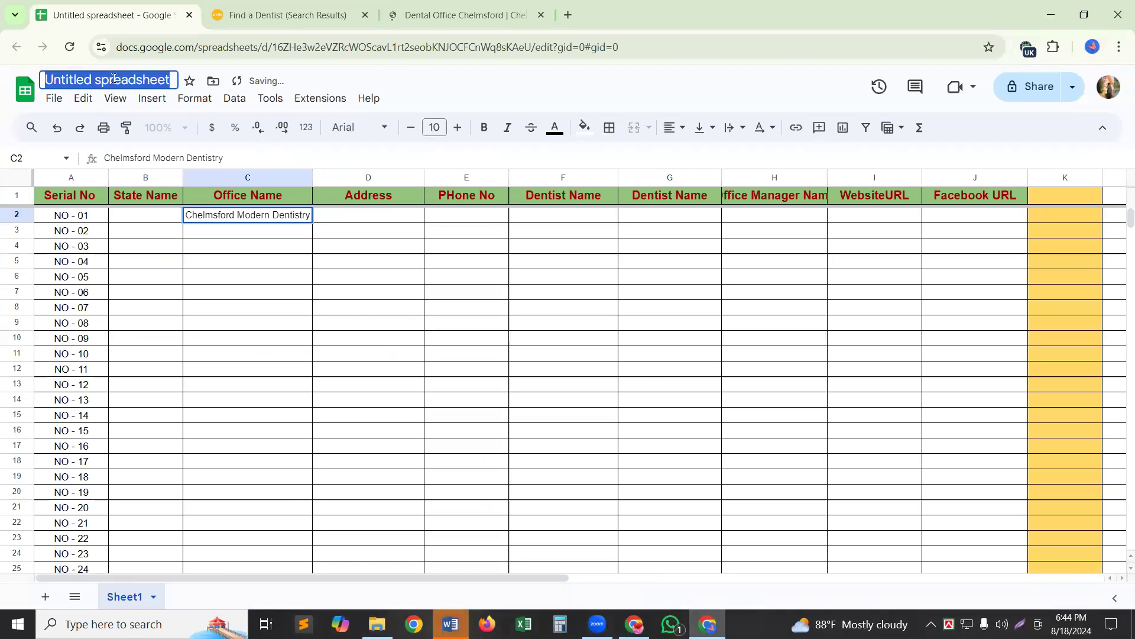
{"action": "key", "text": "ctrl+v"}
{"action": "key", "text": "BackSpace"}
{"action": "key", "text": "BackSpace"}
{"action": "key", "text": "BackSpace"}
{"action": "key", "text": "BackSpace"}
{"action": "key", "text": "BackSpace"}
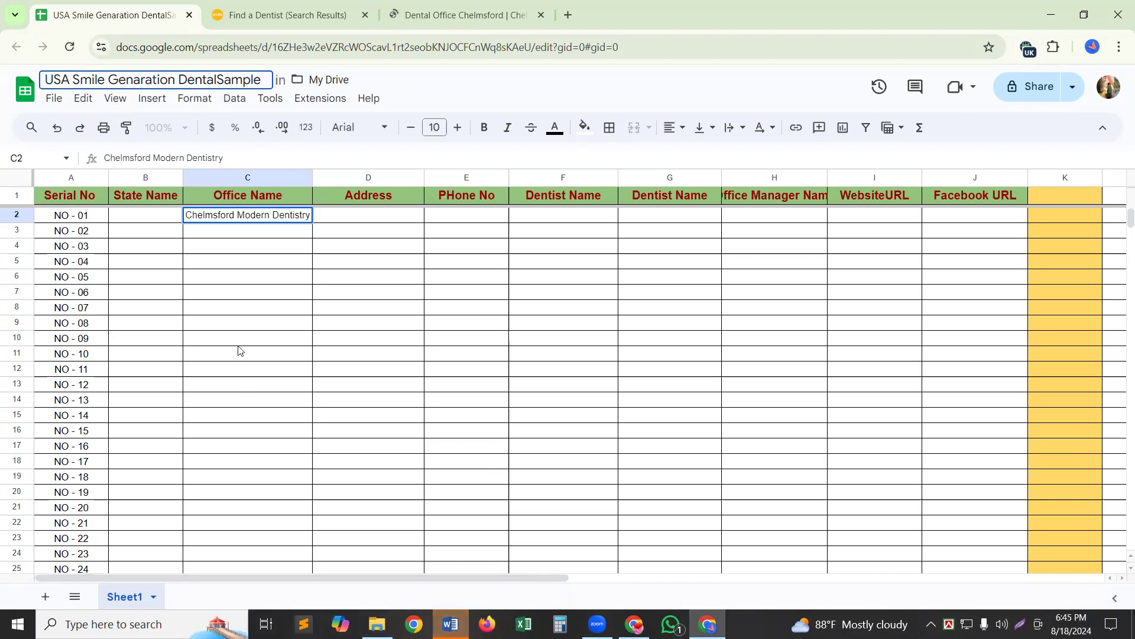
Copy ', MA 01824' from the Chelmsford address and paste it into State Name cell B2.
{"action": "left_click", "coordinate": [255, 11]}
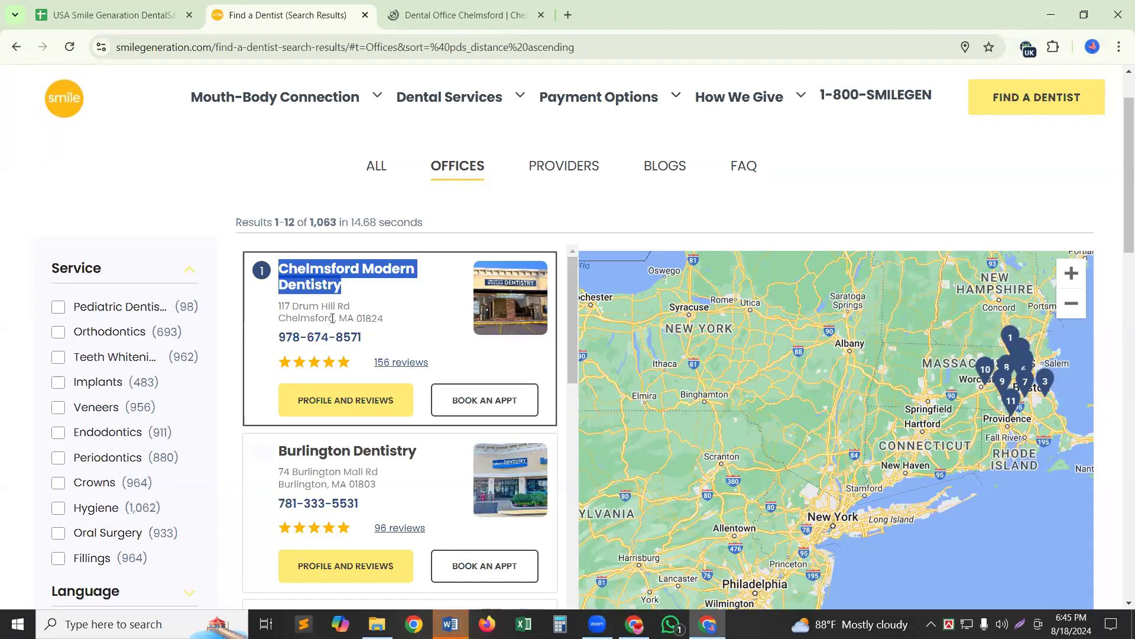
{"action": "left_click_drag", "start_coordinate": [336, 319], "coordinate": [414, 325]}
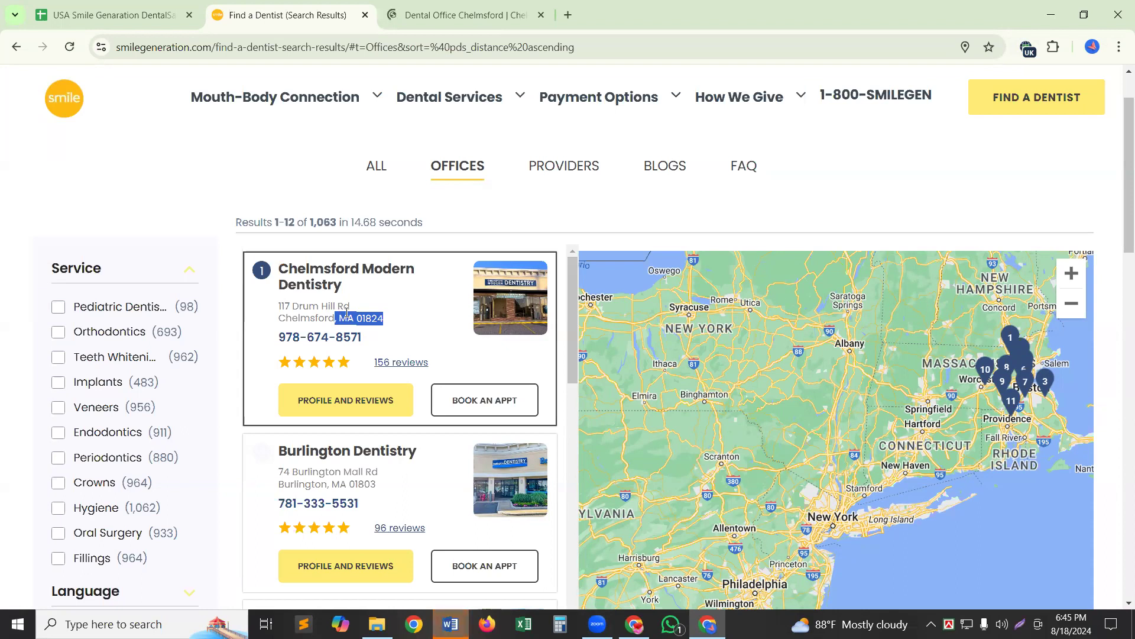
{"action": "left_click", "coordinate": [505, 10]}
{"action": "left_click", "coordinate": [288, 16]}
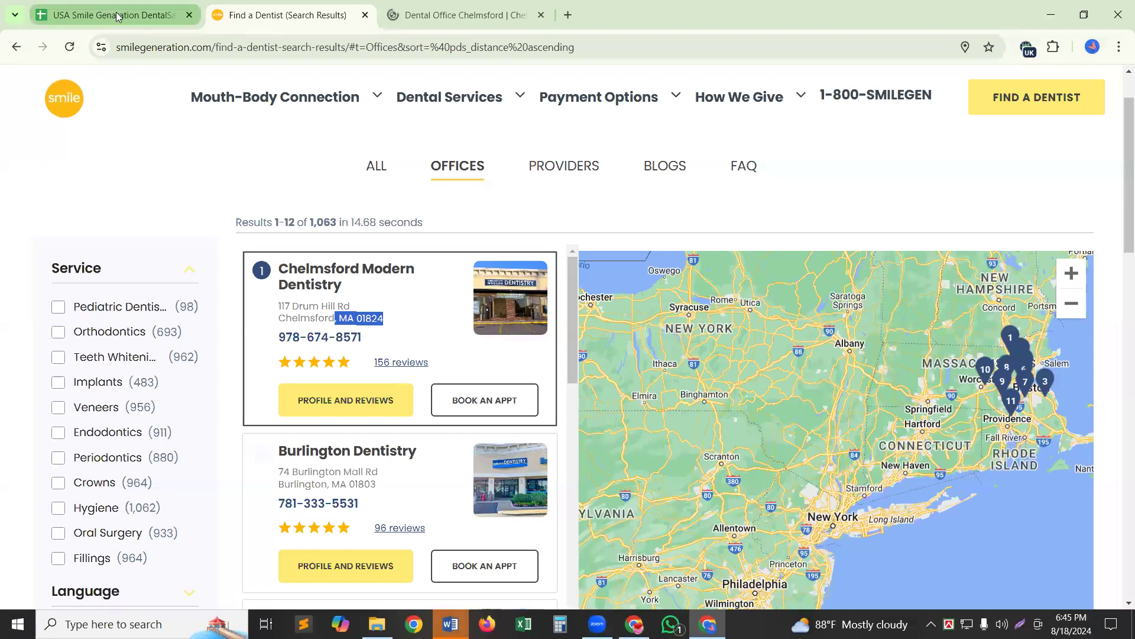
{"action": "key", "text": "ctrl+shift+Tab"}
{"action": "left_click", "coordinate": [125, 215]}
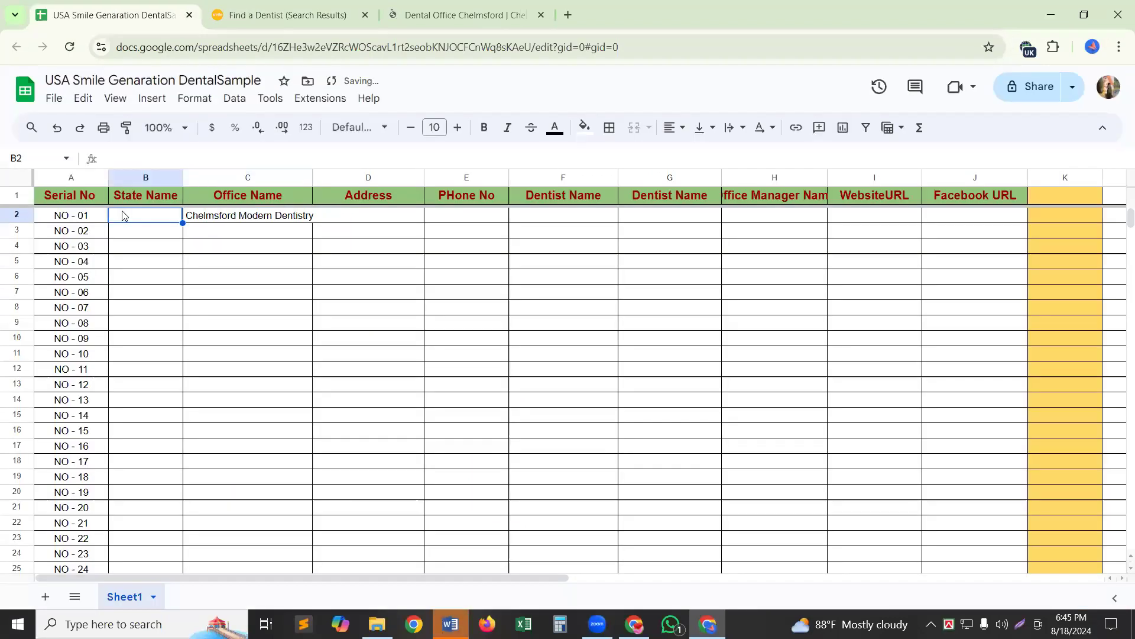
{"action": "double_click", "coordinate": [123, 212]}
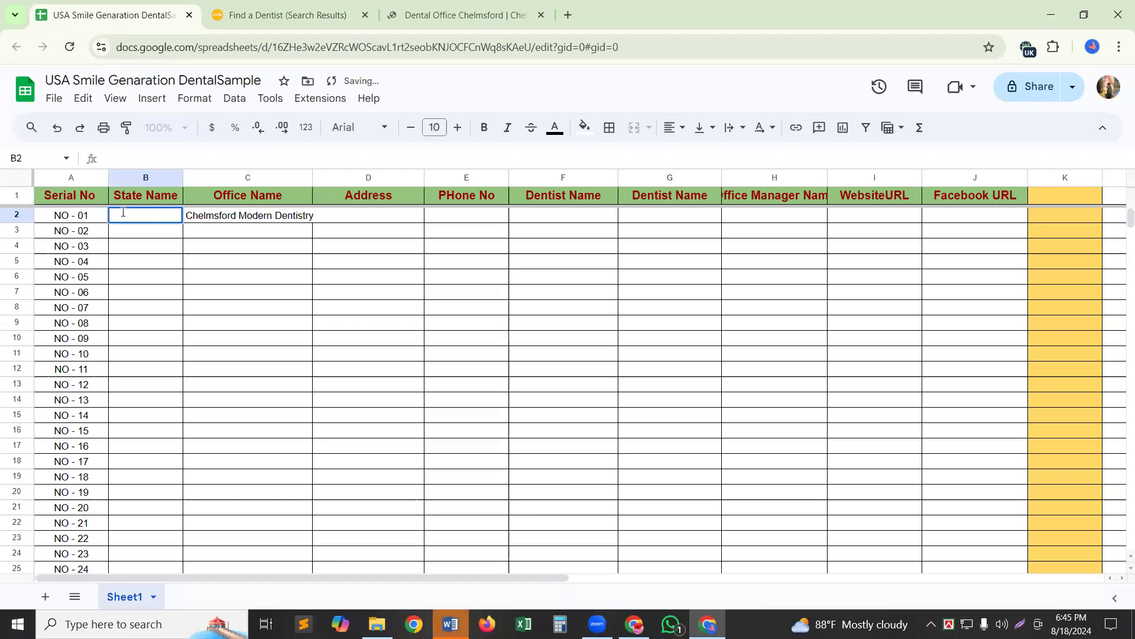
{"action": "type", "text": ", MA 01824"}
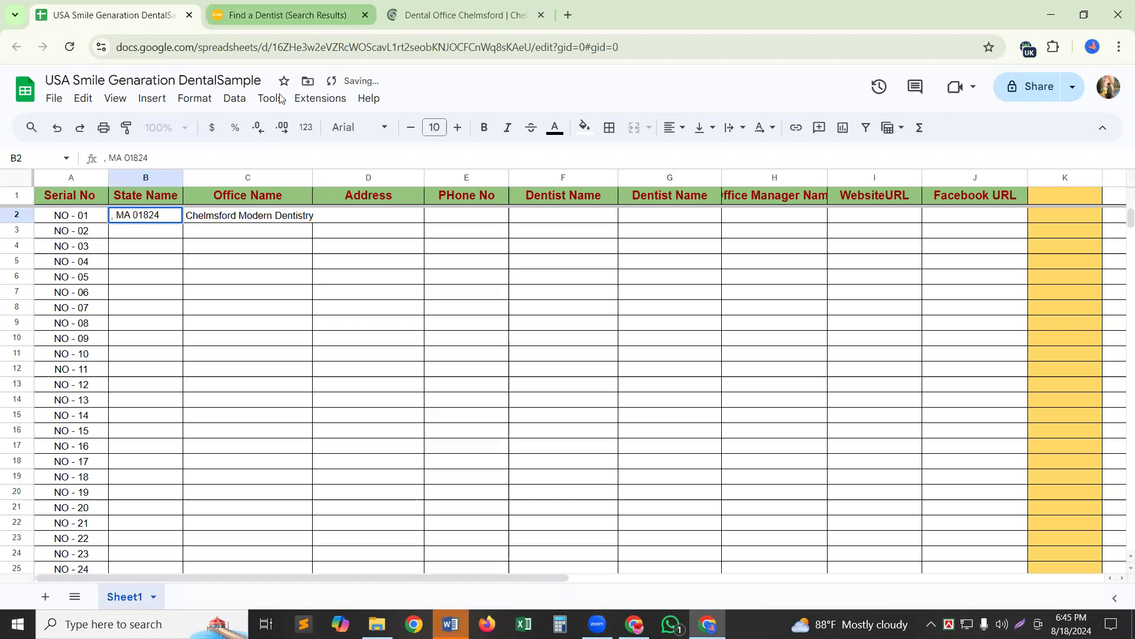
{"action": "key", "text": "ctrl+Tab"}
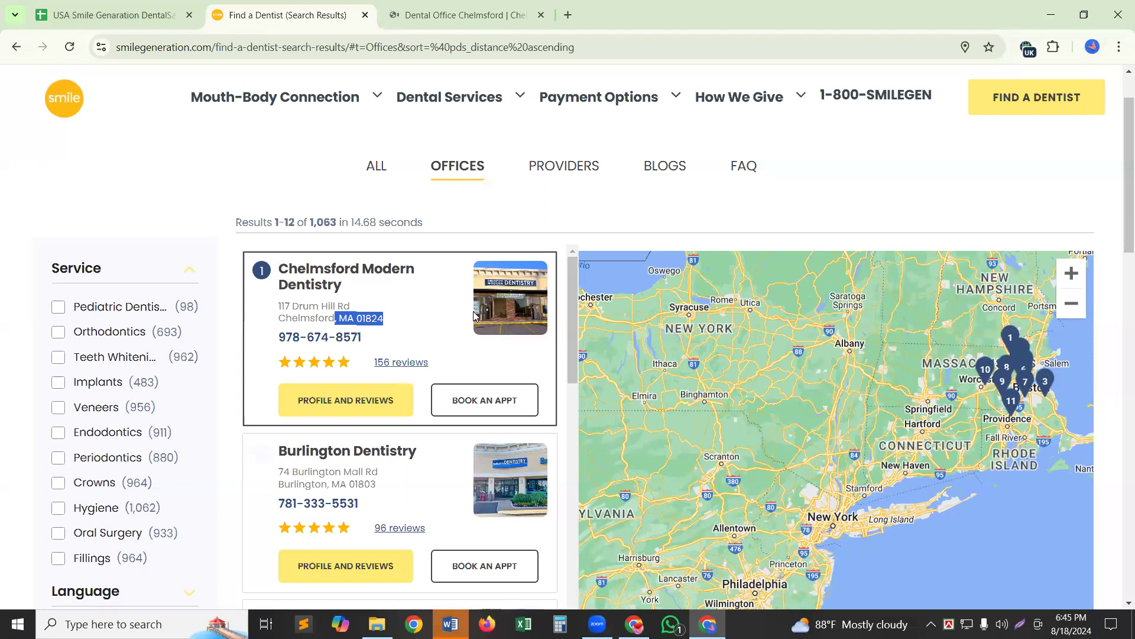
Copy the Chelmsford office's full street address from the Smile Generation results, then commit the state entry in the sheet.
{"action": "left_click", "coordinate": [326, 337]}
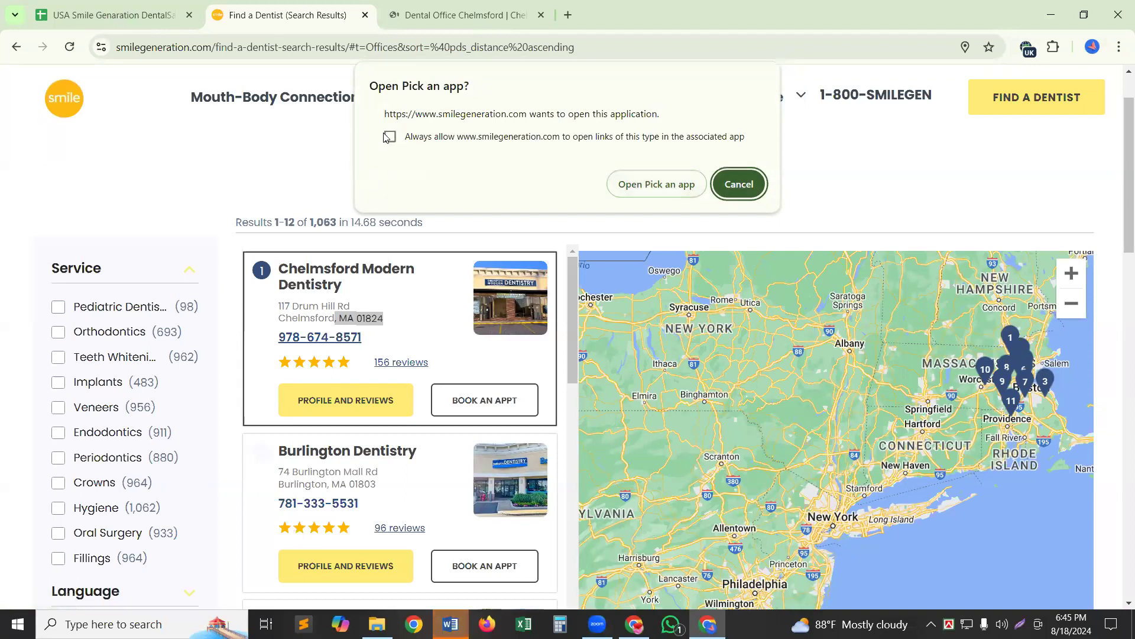
{"action": "left_click", "coordinate": [740, 184]}
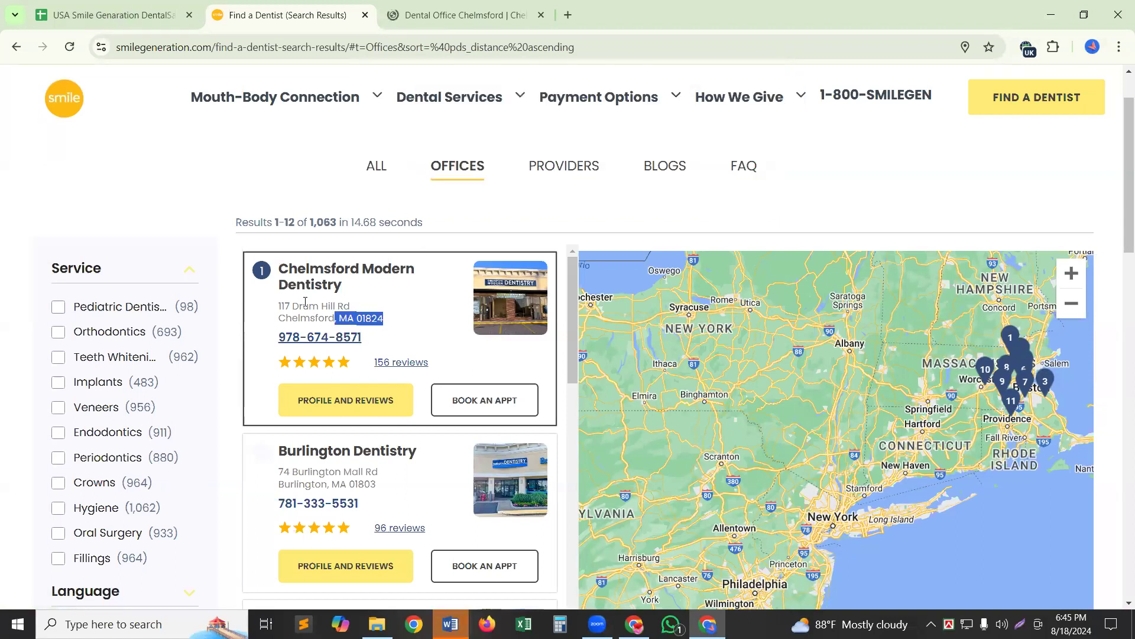
{"action": "left_click_drag", "start_coordinate": [278, 308], "coordinate": [386, 322]}
{"action": "key", "text": "ctrl+c"}
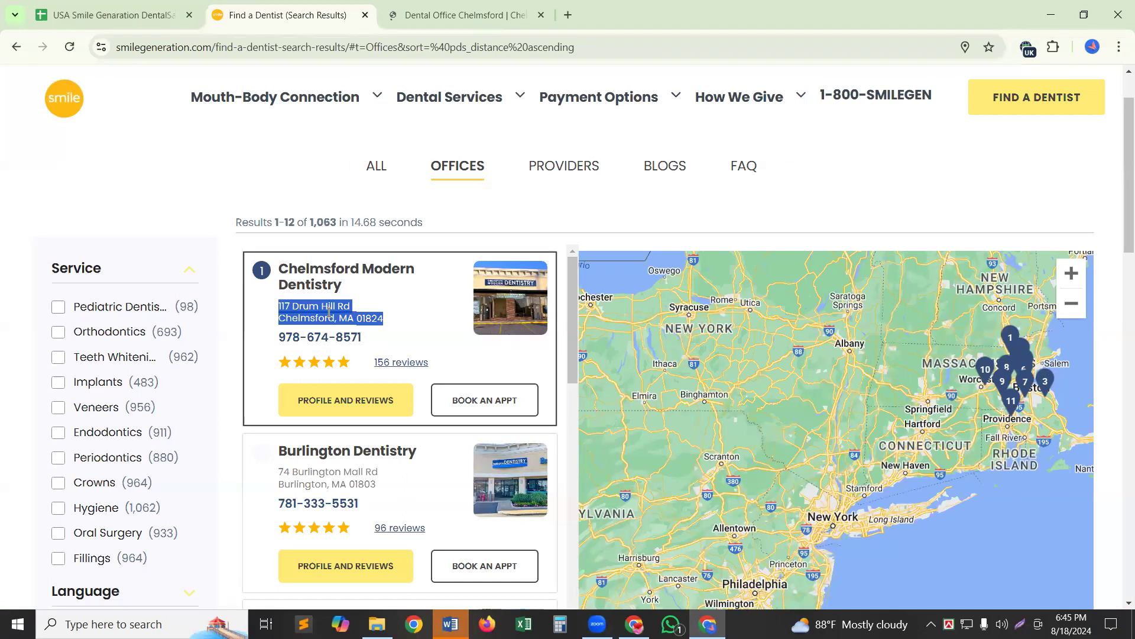
{"action": "right_click", "coordinate": [329, 318]}
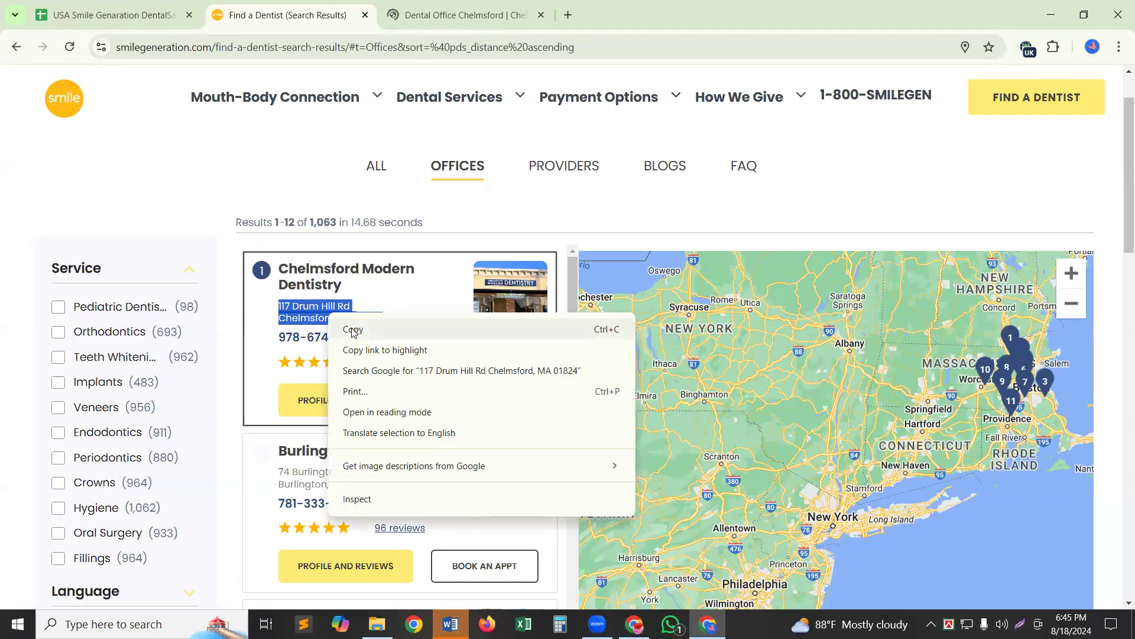
{"action": "left_click", "coordinate": [374, 5]}
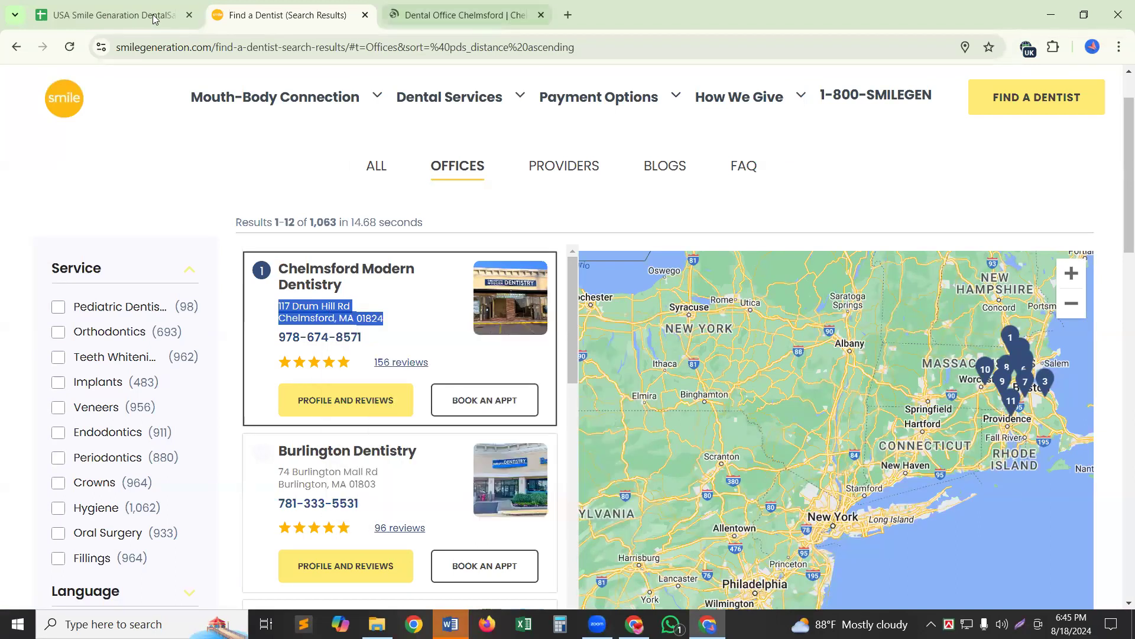
{"action": "left_click", "coordinate": [153, 18]}
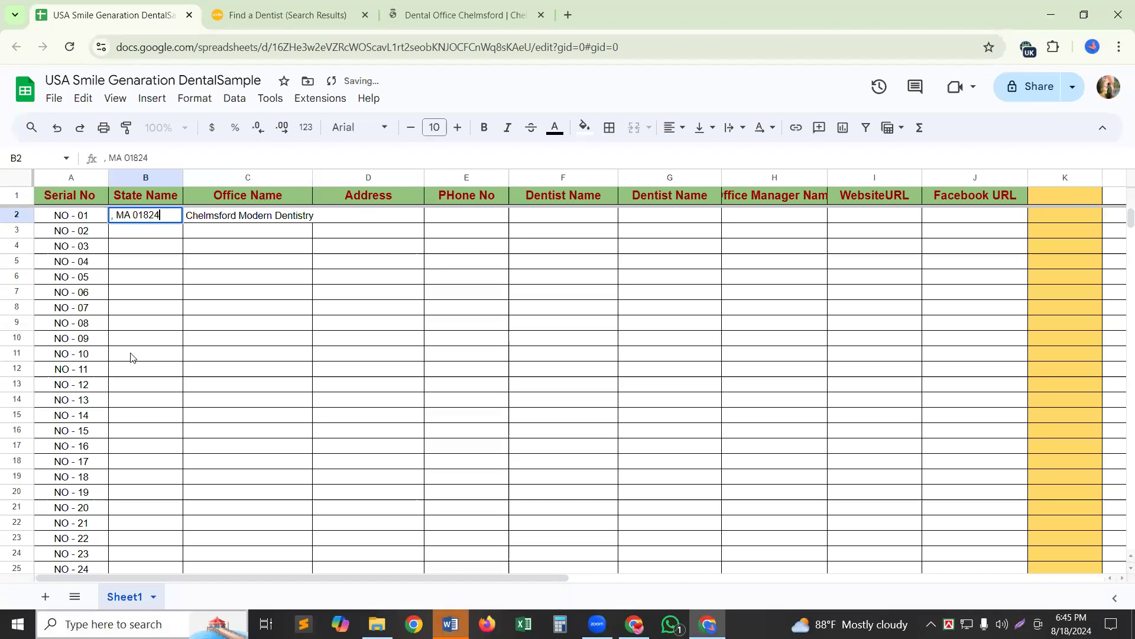
{"action": "key", "text": "Tab"}
{"action": "key", "text": "Tab"}
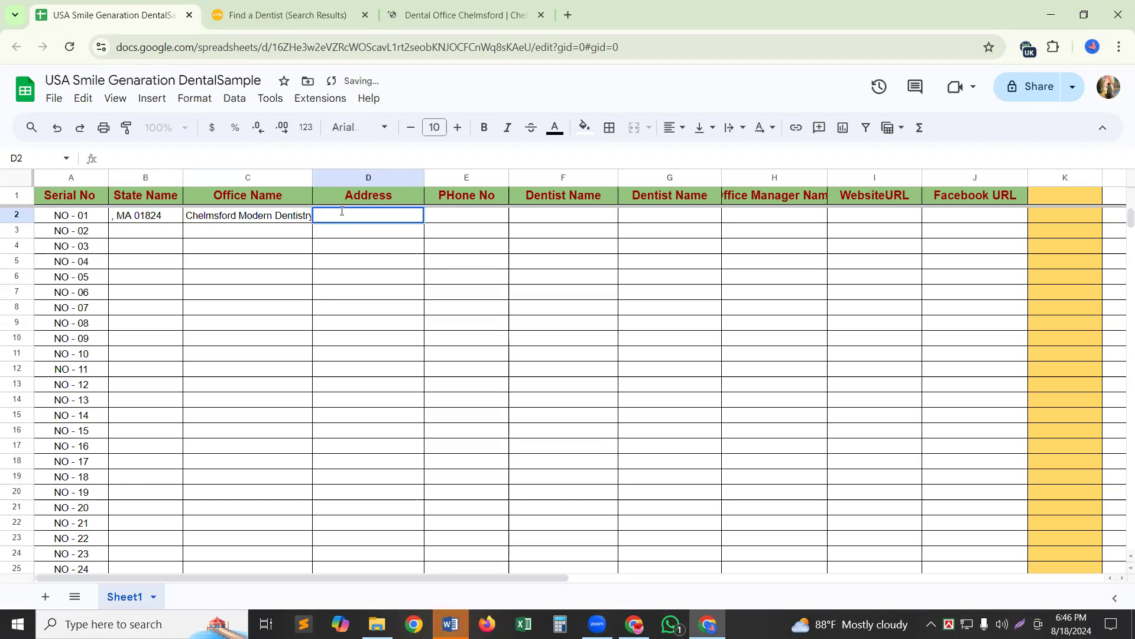
Paste the office's street address into D2 and join it onto a single comma-separated line.
{"action": "key", "text": "ctrl+v"}
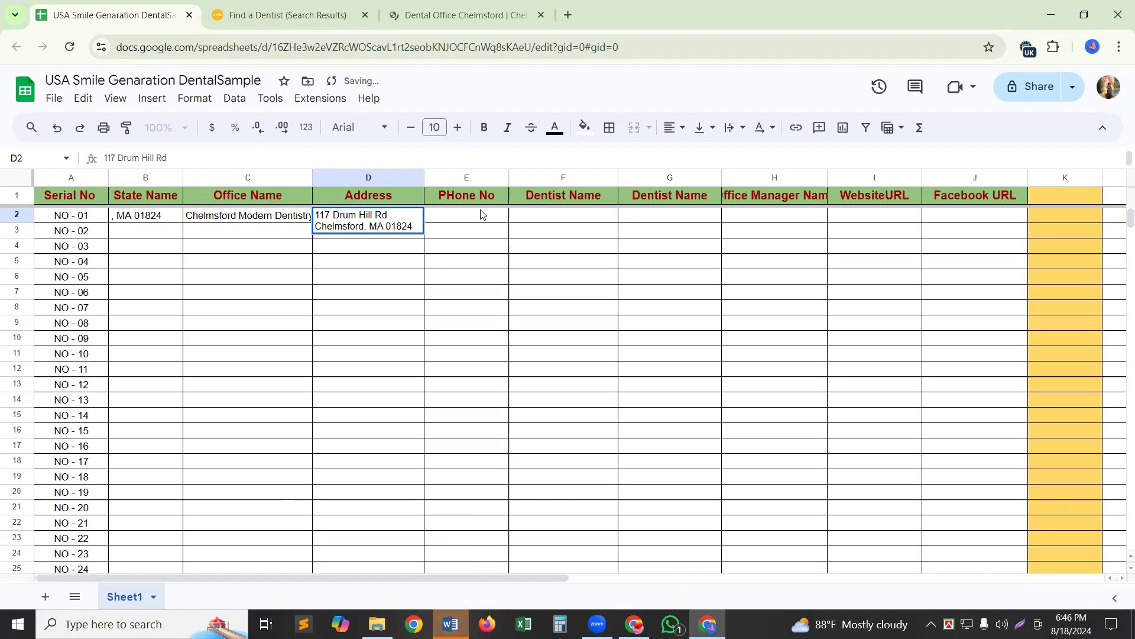
{"action": "key", "text": "Left"}
{"action": "key", "text": "Left"}
{"action": "key", "text": "Left"}
{"action": "key", "text": "Left"}
{"action": "key", "text": "Left"}
{"action": "key", "text": "Left"}
{"action": "key", "text": "Left"}
{"action": "key", "text": "Left"}
{"action": "key", "text": "Left"}
{"action": "key", "text": "Left"}
{"action": "key", "text": "Left"}
{"action": "key", "text": "Left"}
{"action": "key", "text": "Left"}
{"action": "key", "text": "Left"}
{"action": "key", "text": "Left"}
{"action": "key", "text": "Left"}
{"action": "key", "text": "Left"}
{"action": "key", "text": "BackSpace"}
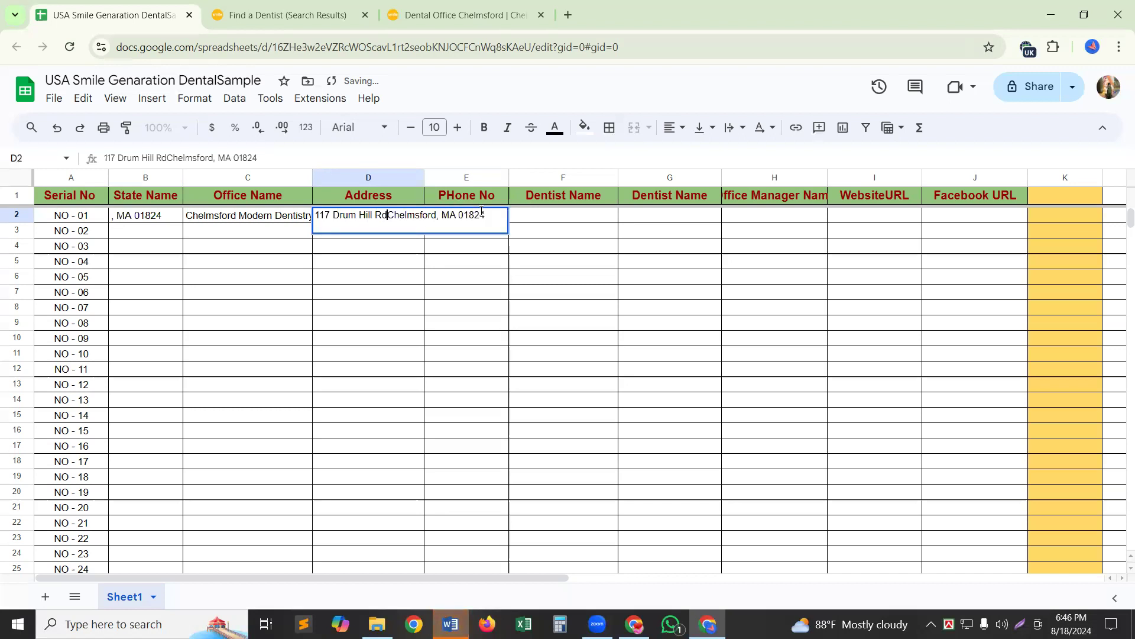
{"action": "type", "text": ","}
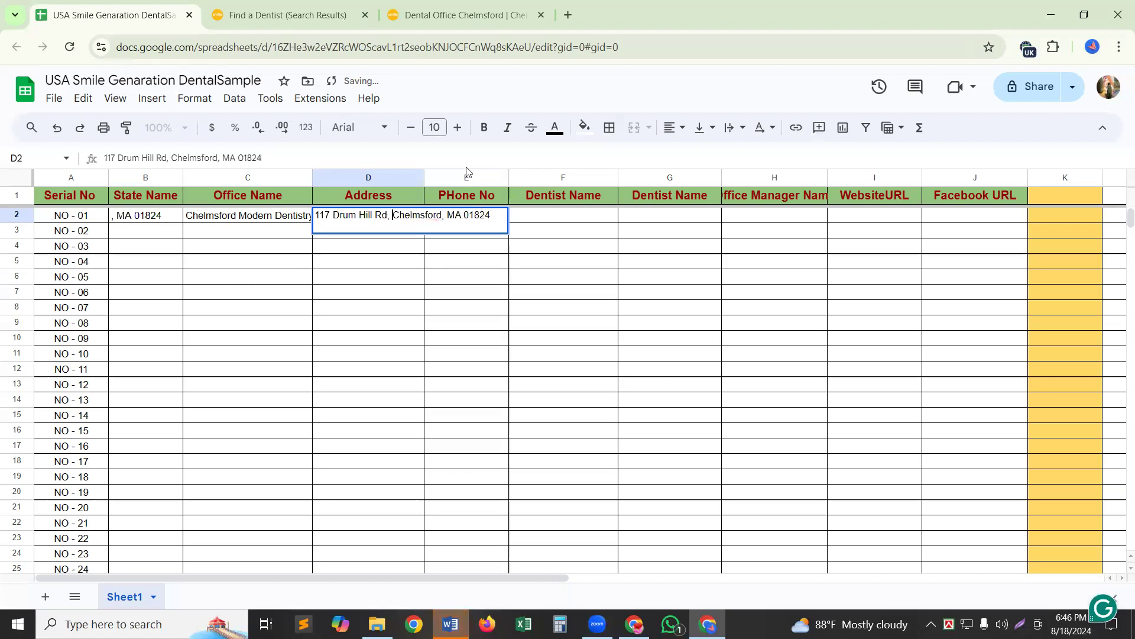
Set the address cell's text wrapping to Clip.
{"action": "left_click", "coordinate": [743, 129]}
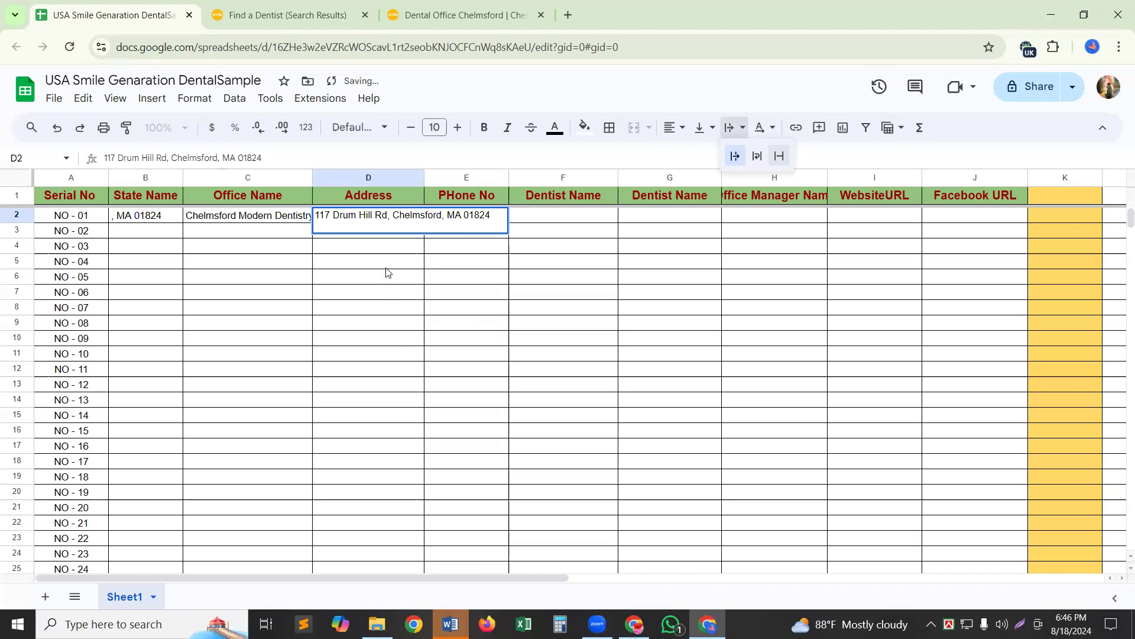
{"action": "left_click", "coordinate": [387, 291]}
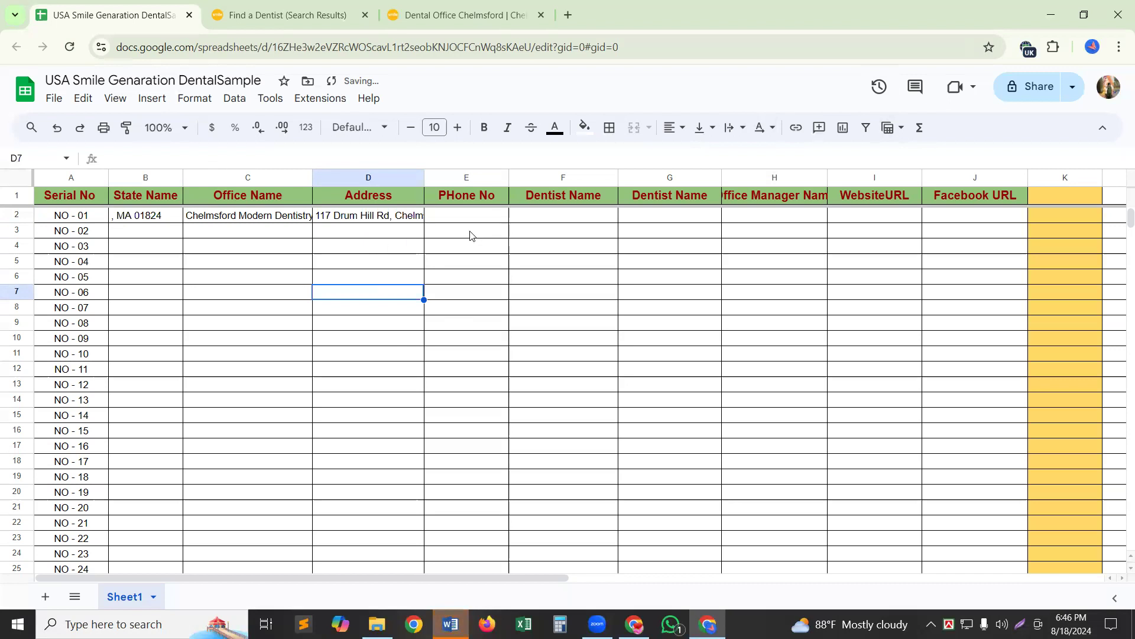
{"action": "left_click", "coordinate": [374, 219]}
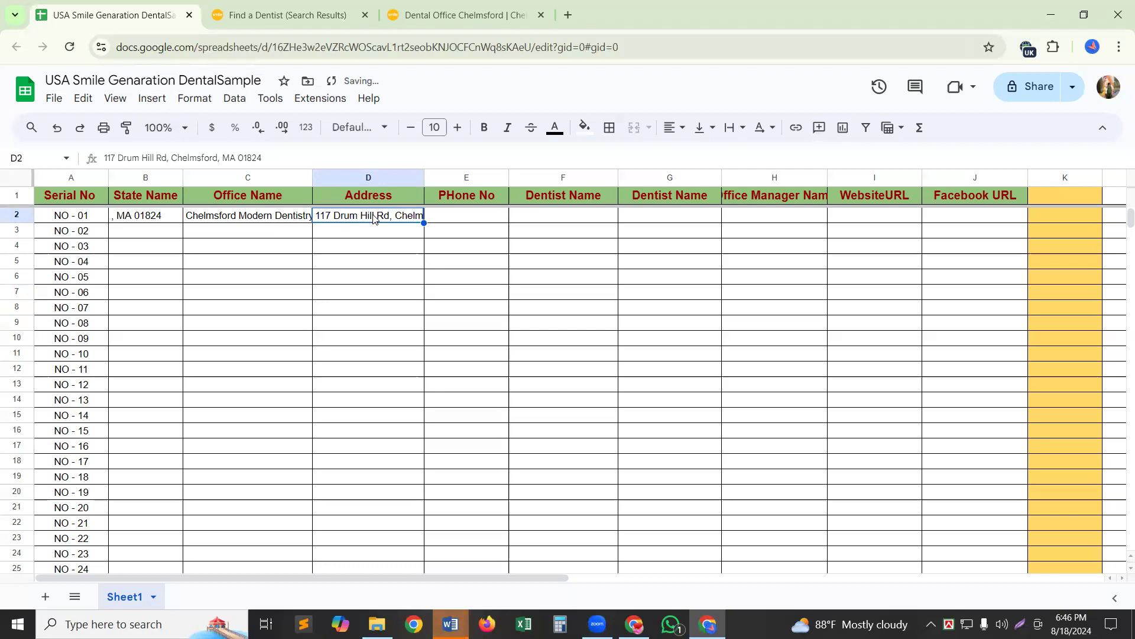
{"action": "left_click", "coordinate": [343, 333]}
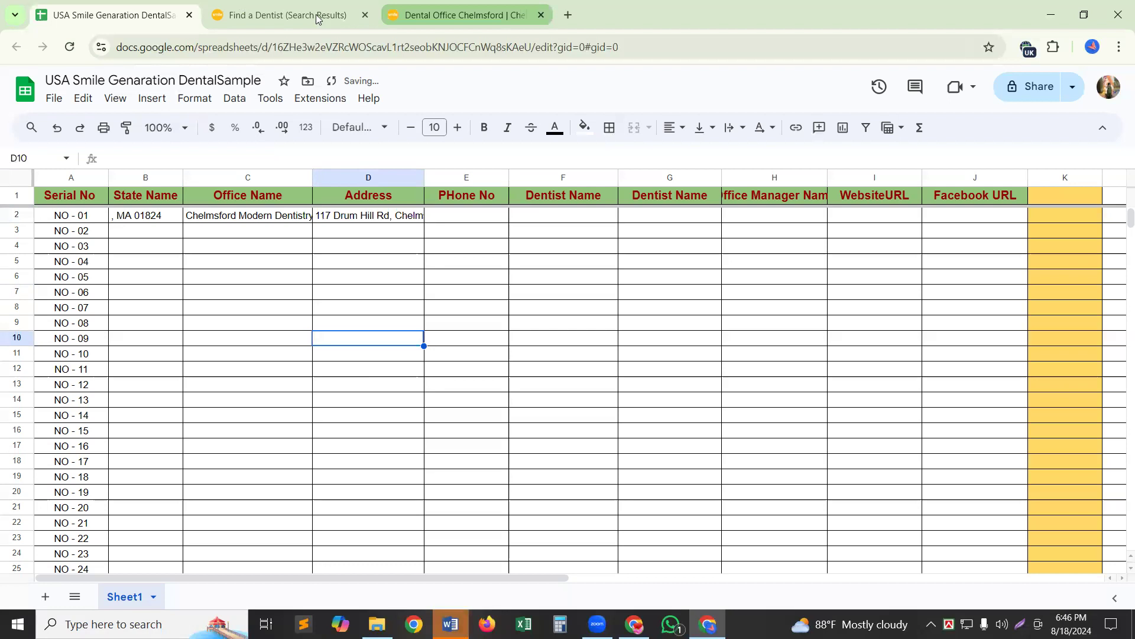
Select the Chelmsford office's phone number on the search results page.
{"action": "key", "text": "ctrl+Tab"}
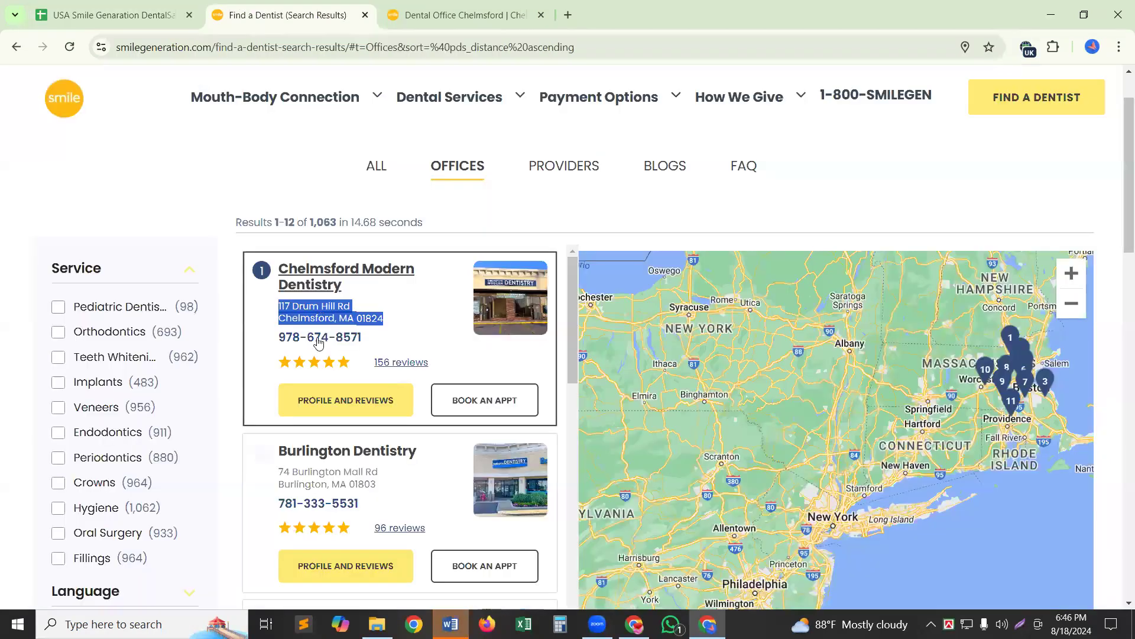
{"action": "left_click", "coordinate": [280, 338]}
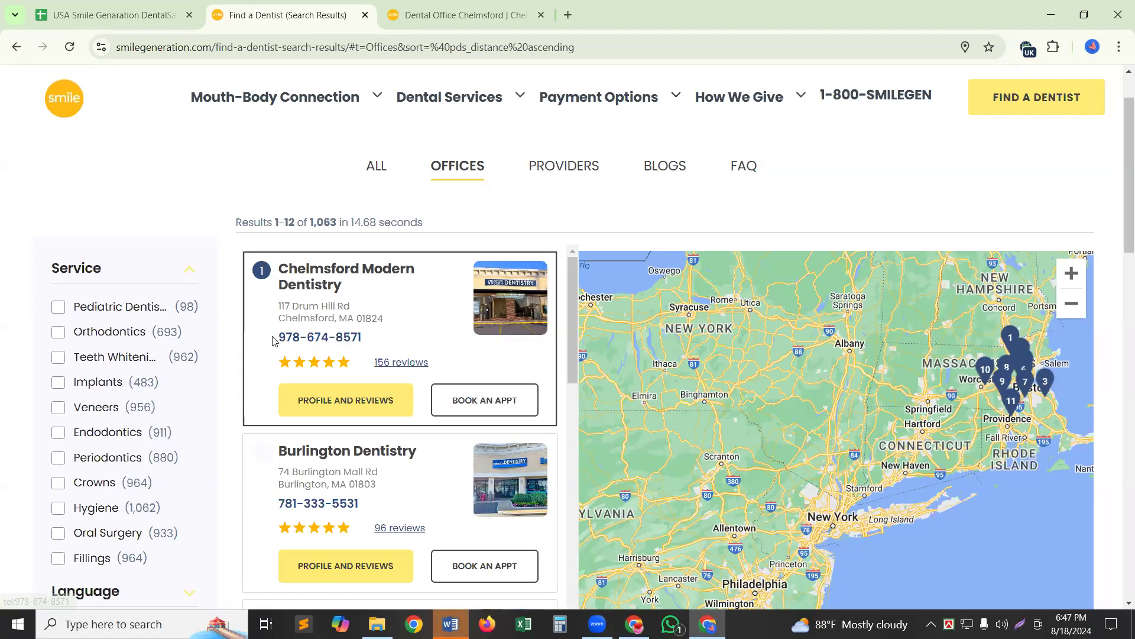
{"action": "left_click_drag", "start_coordinate": [272, 341], "coordinate": [318, 337]}
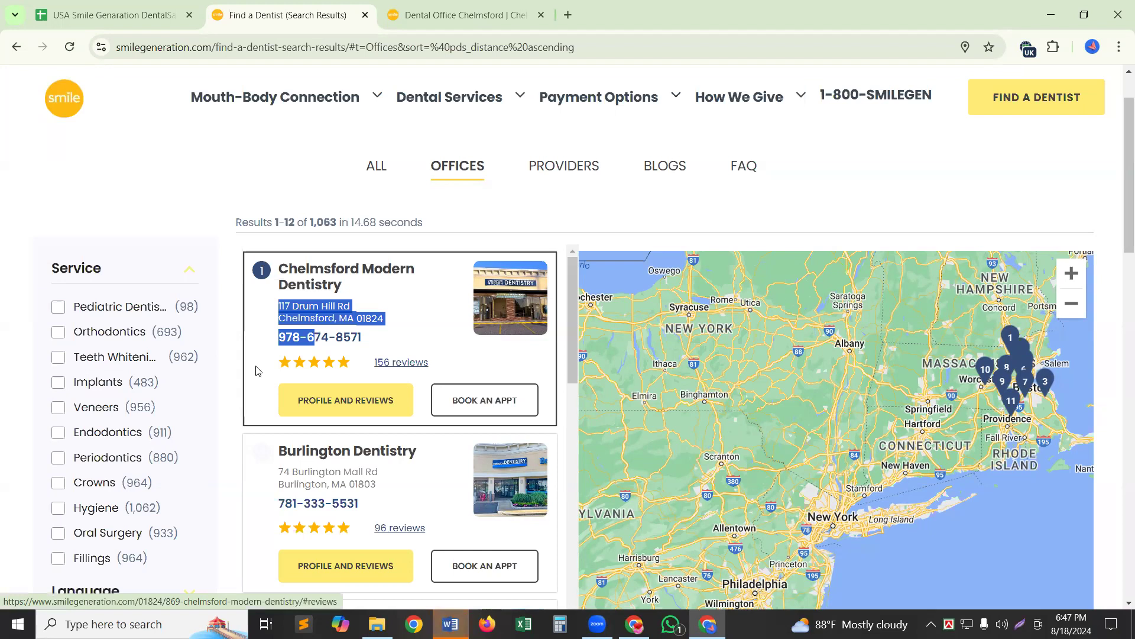
{"action": "left_click", "coordinate": [265, 341]}
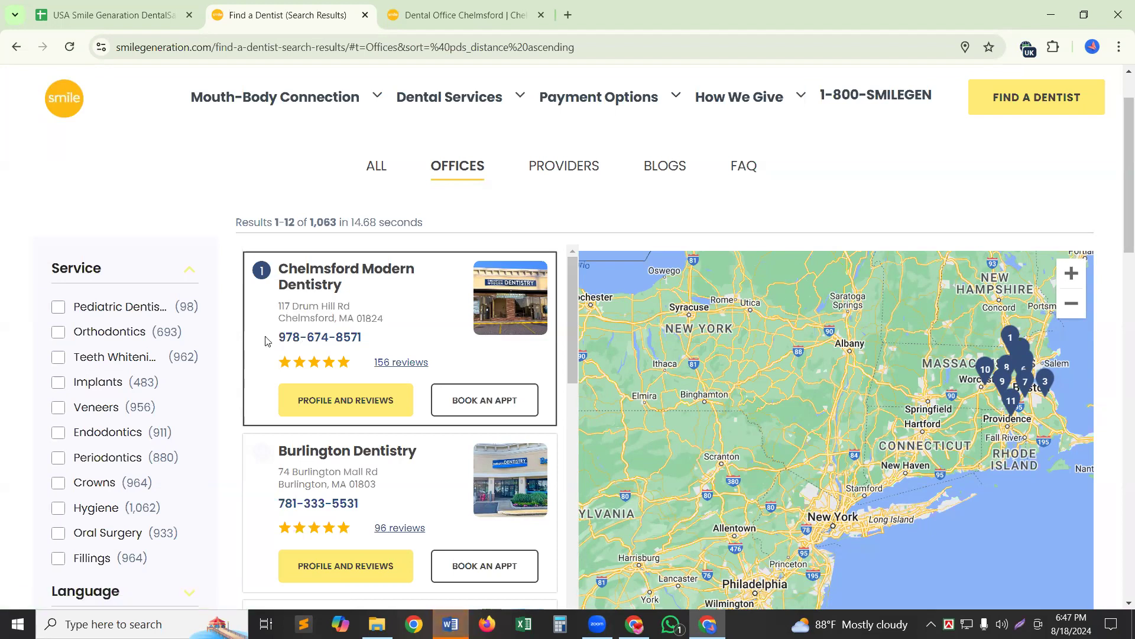
{"action": "left_click_drag", "start_coordinate": [264, 341], "coordinate": [278, 263]}
{"action": "left_click", "coordinate": [265, 354]}
{"action": "left_click_drag", "start_coordinate": [278, 342], "coordinate": [364, 343]}
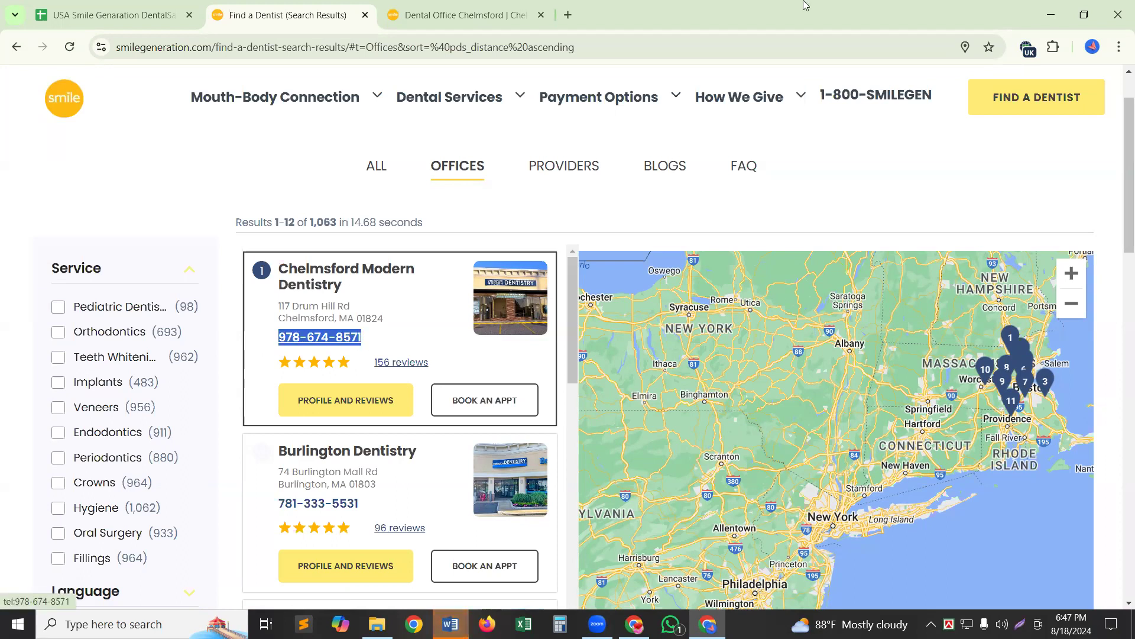
Start the PHone No entry in E2 with 'Tel -'.
{"action": "left_click", "coordinate": [119, 20]}
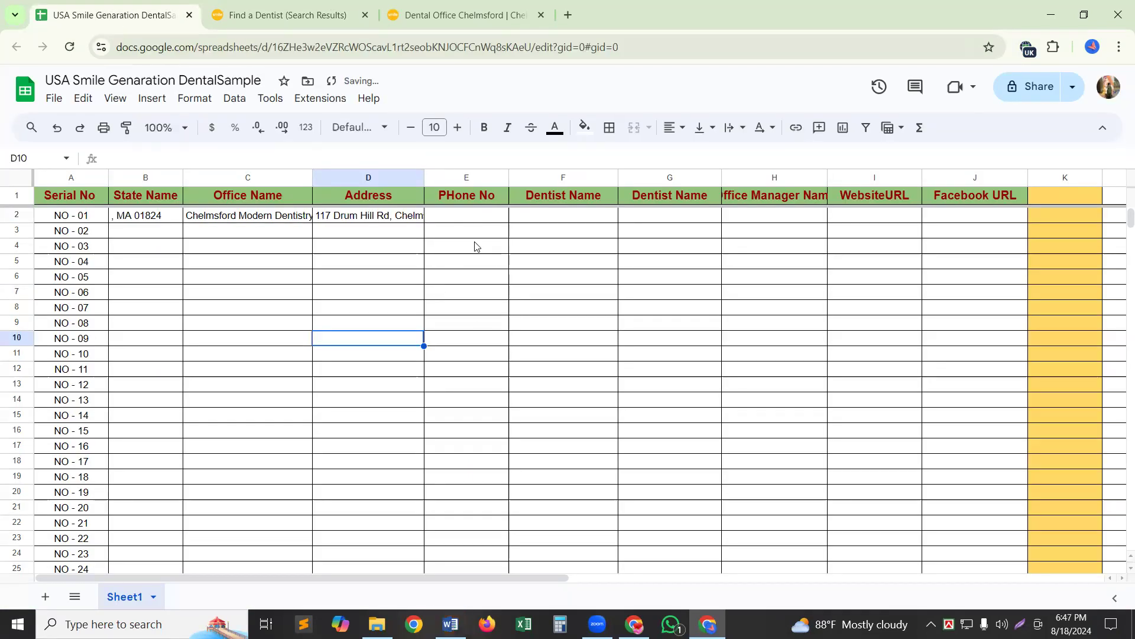
{"action": "left_click", "coordinate": [458, 217]}
{"action": "double_click", "coordinate": [457, 215]}
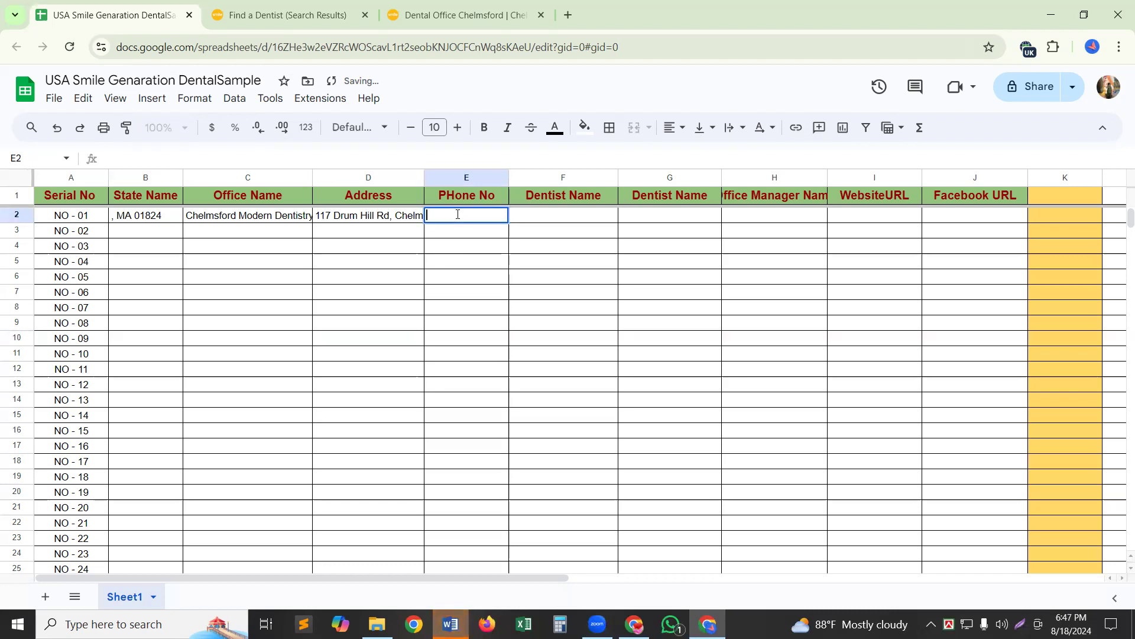
{"action": "type", "text": "Tel -"}
Fill 'Tel -' down the PHone No column from E2 to E28.
{"action": "left_click", "coordinate": [459, 269]}
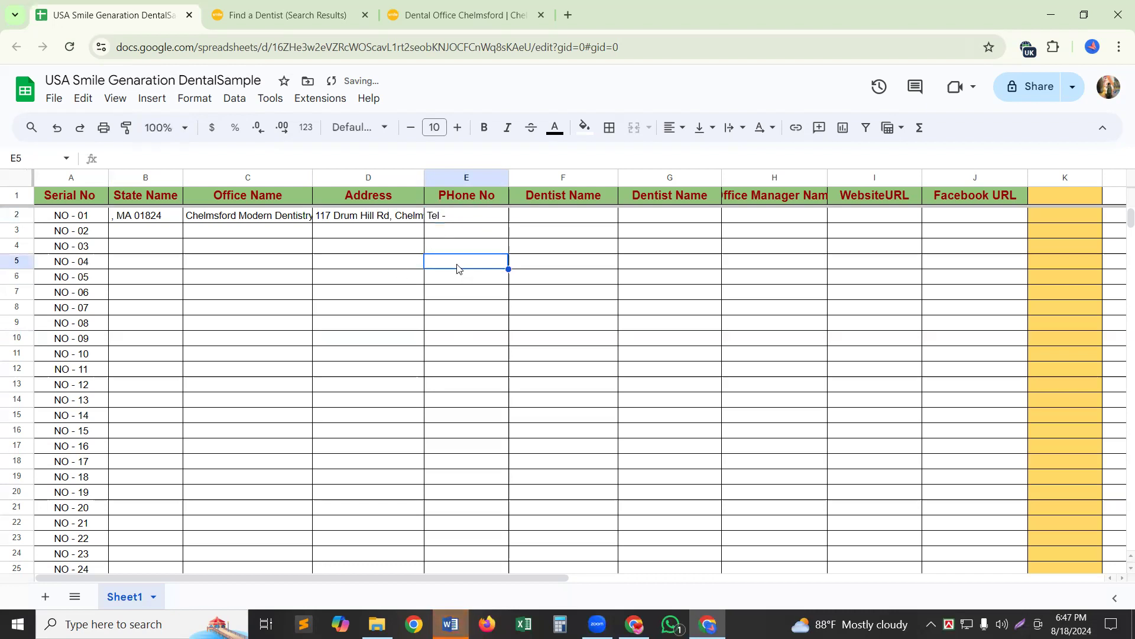
{"action": "left_click", "coordinate": [482, 218]}
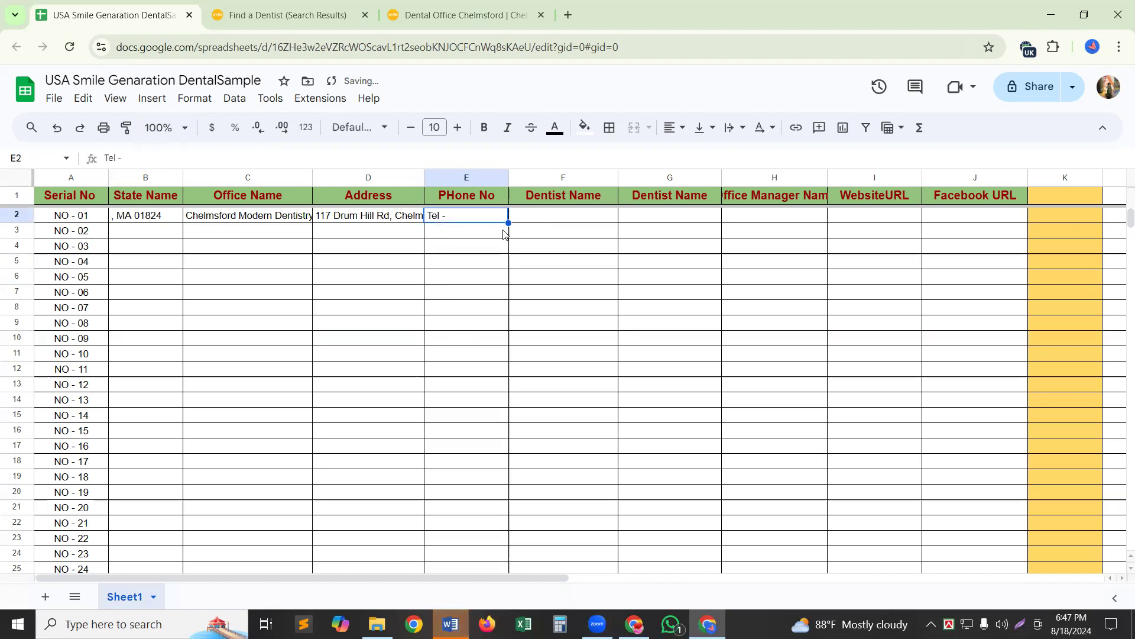
{"action": "left_click_drag", "start_coordinate": [509, 294], "coordinate": [535, 558]}
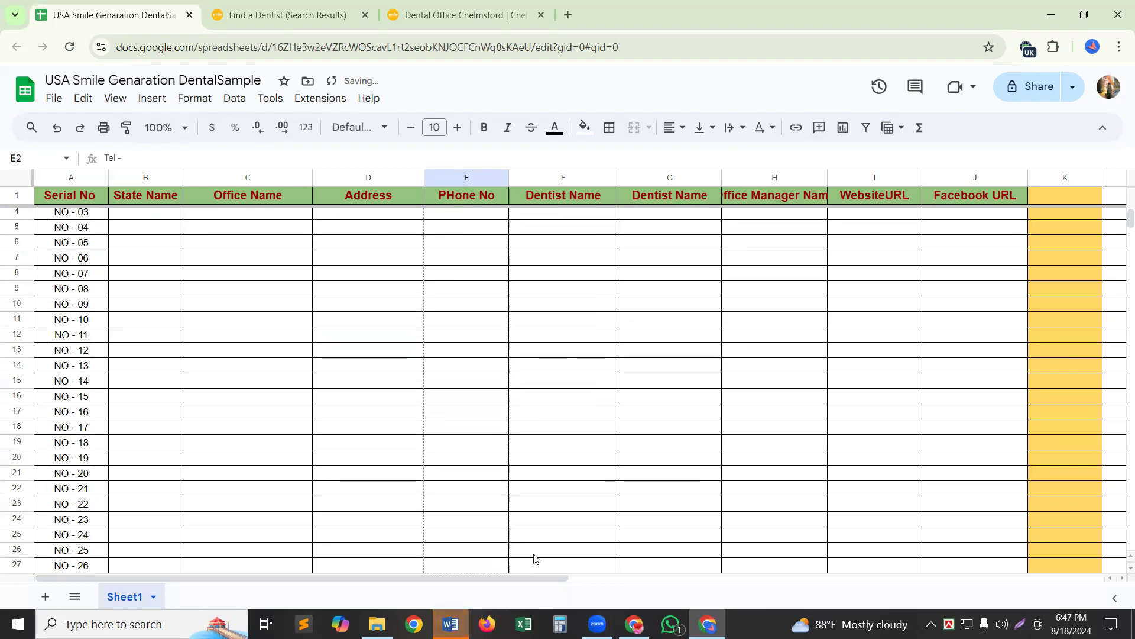
{"action": "left_click_drag", "start_coordinate": [556, 472], "coordinate": [556, 472]}
{"action": "left_click", "coordinate": [566, 434]}
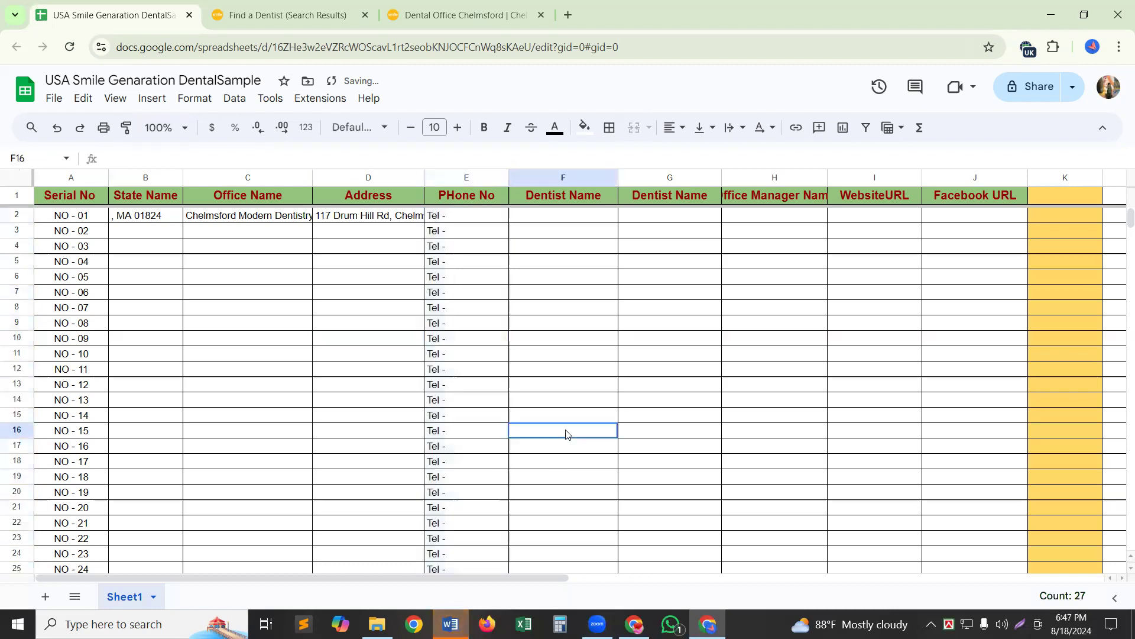
Paste the office's phone number after the Tel - prefix in E2.
{"action": "double_click", "coordinate": [459, 216]}
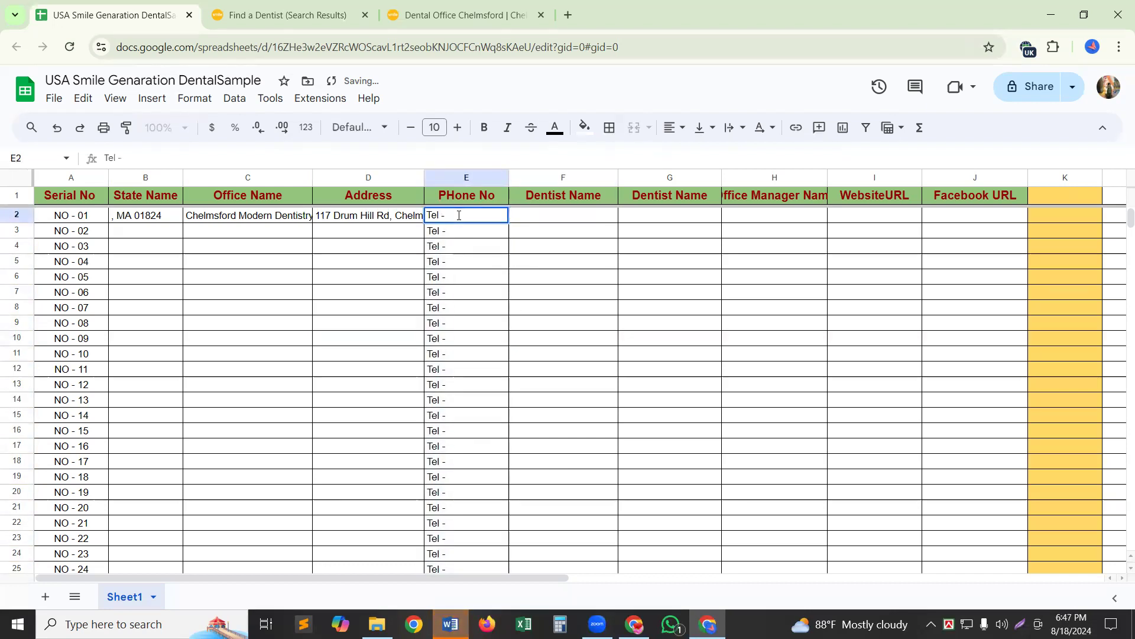
{"action": "key", "text": "ctrl+v"}
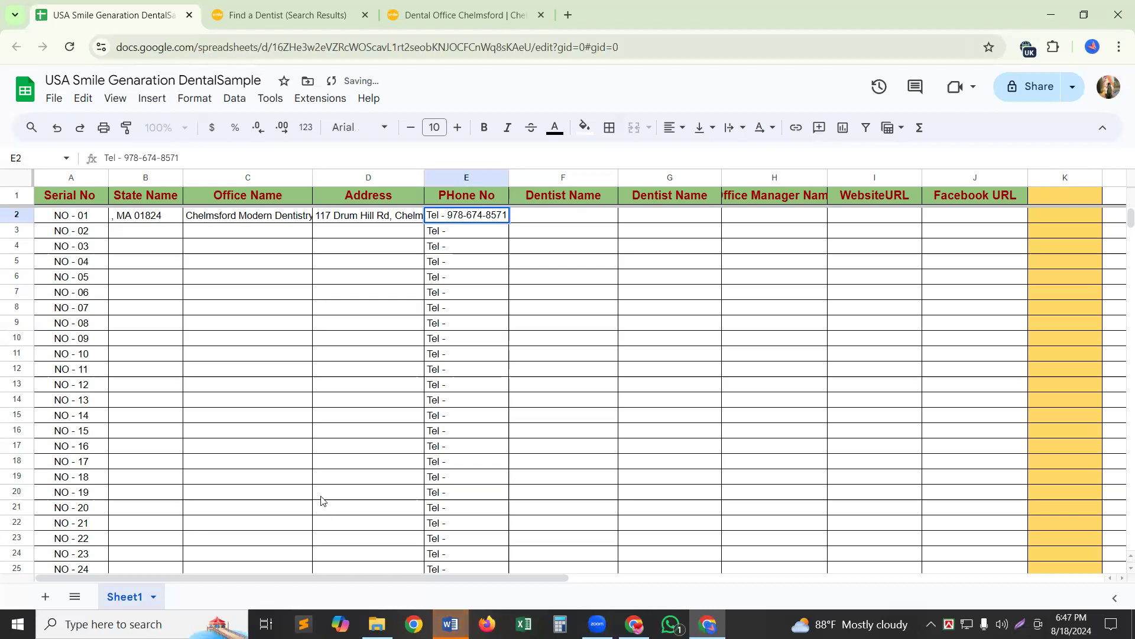
{"action": "left_click", "coordinate": [301, 8]}
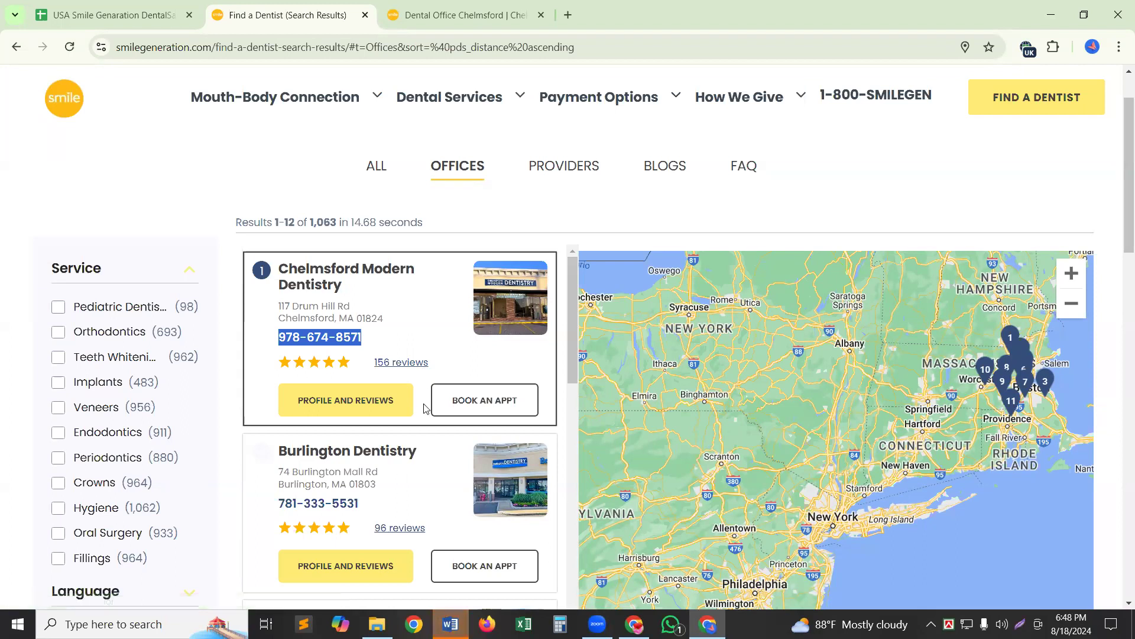
Open the Chelmsford Modern Dentistry office profile page.
{"action": "left_click", "coordinate": [464, 9]}
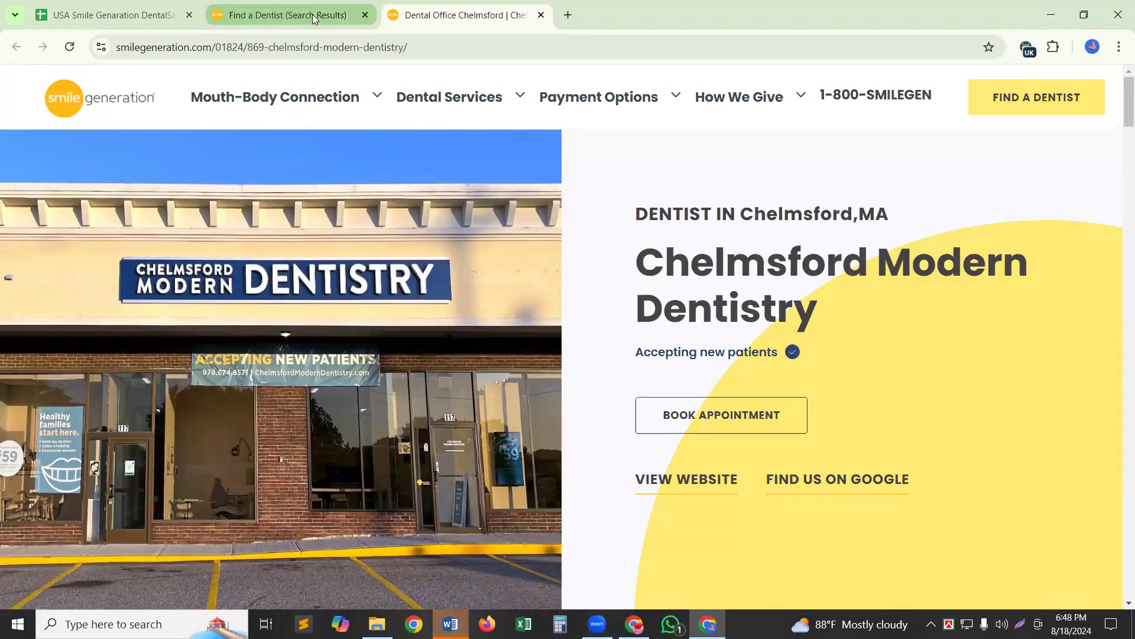
{"action": "mouse_move", "coordinate": [312, 18]}
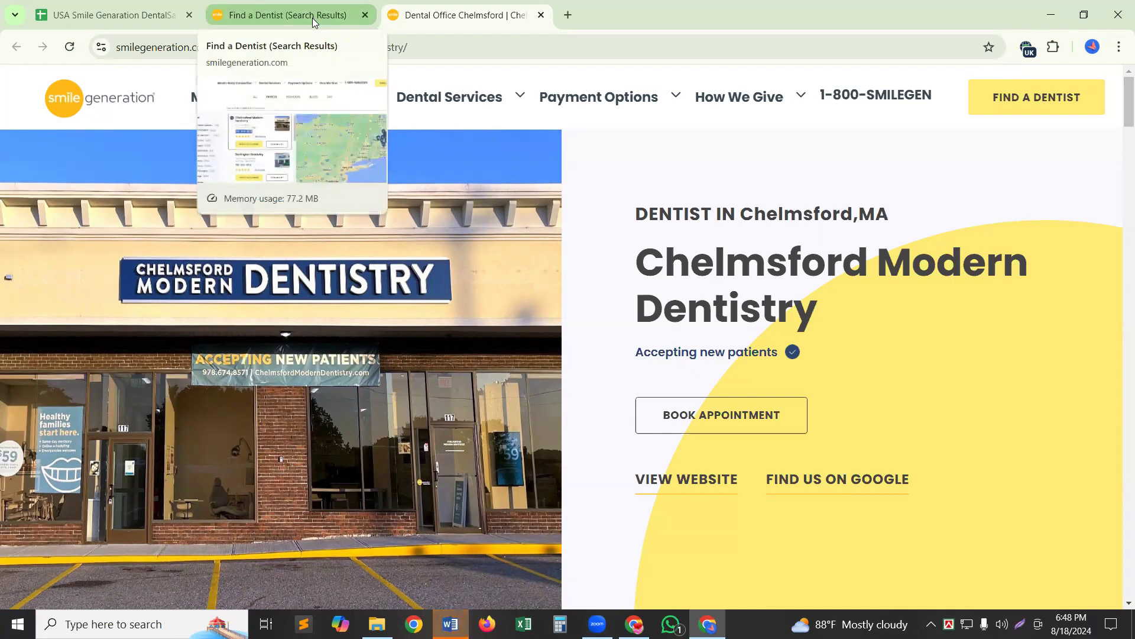
{"action": "left_click", "coordinate": [144, 18]}
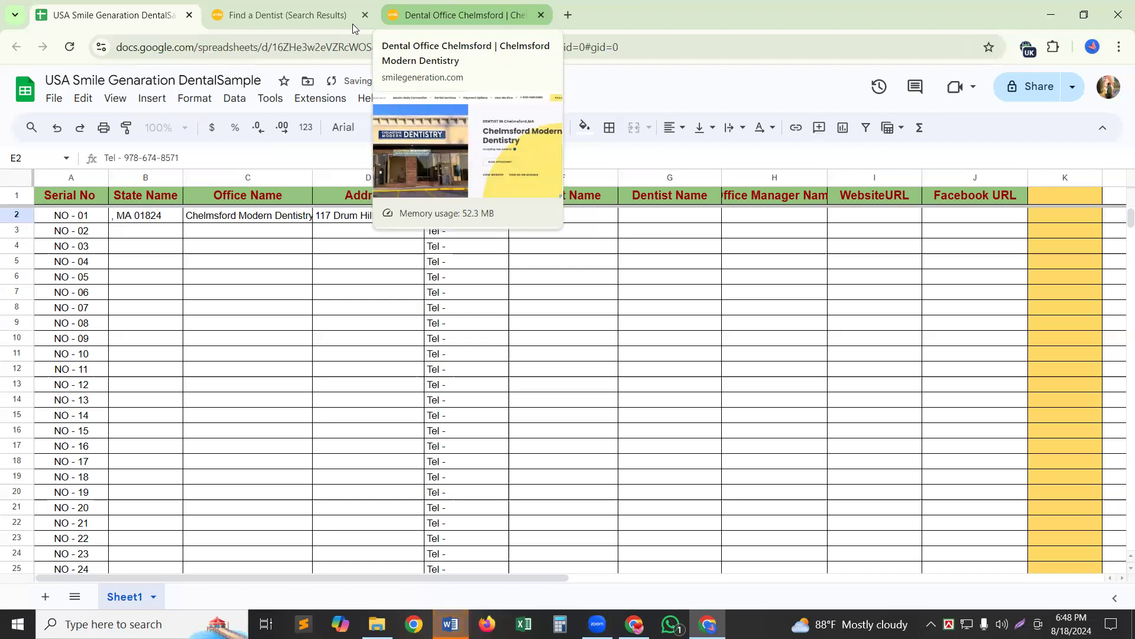
{"action": "left_click", "coordinate": [461, 15]}
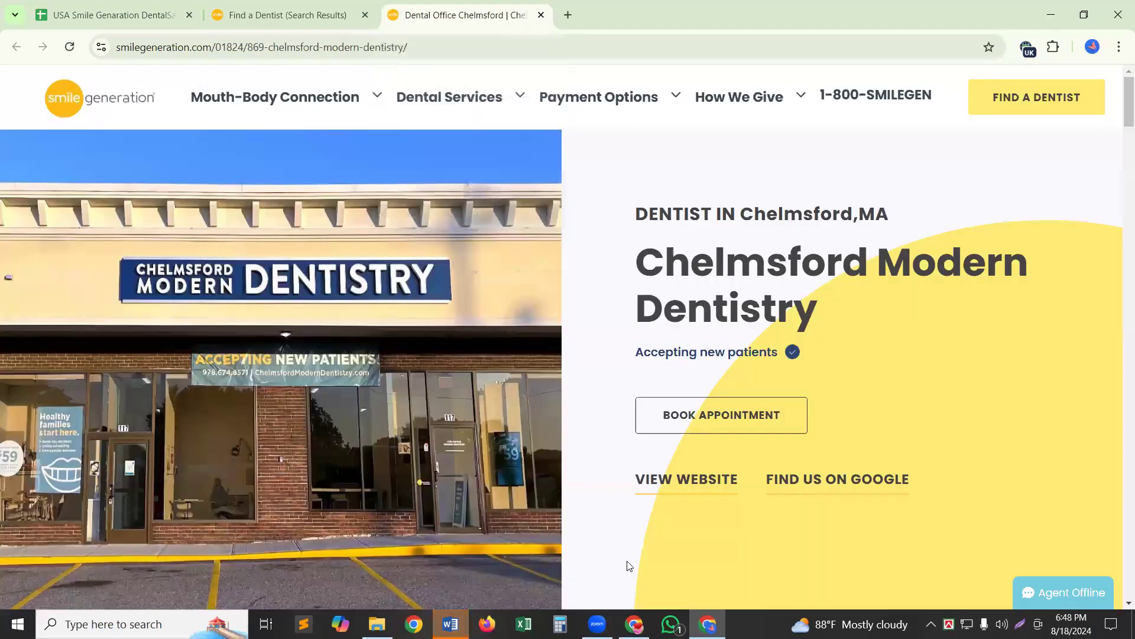
Scroll to the Meet the Team section and select the first dentist's full name.
{"action": "scroll", "coordinate": [640, 510], "scroll_direction": "down", "scroll_amount": 7}
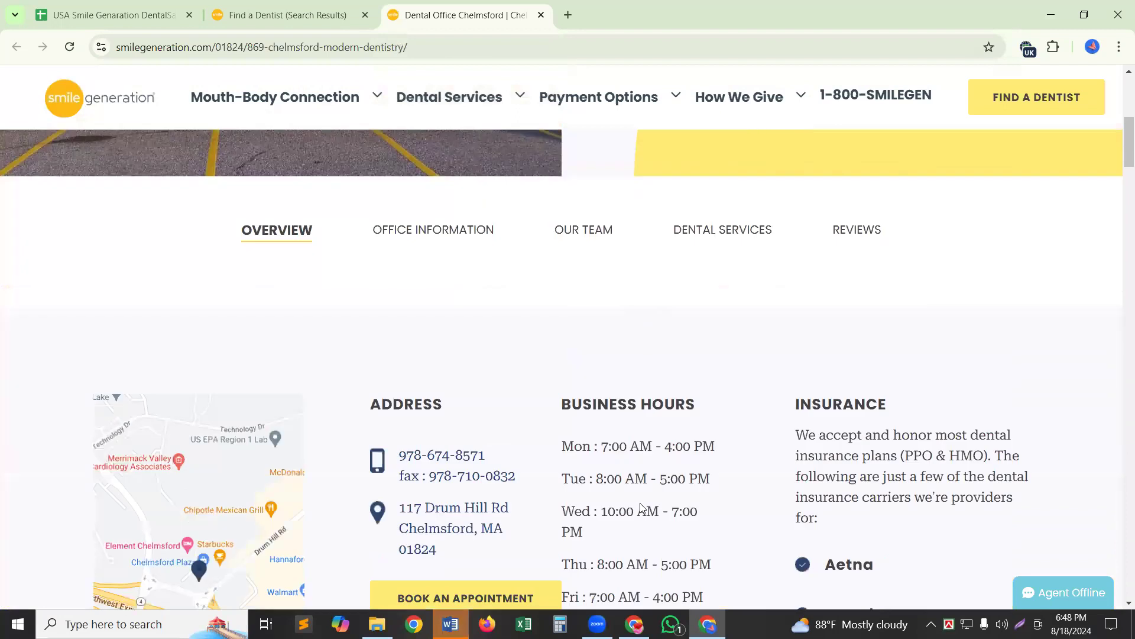
{"action": "scroll", "coordinate": [640, 509], "scroll_direction": "down", "scroll_amount": 9}
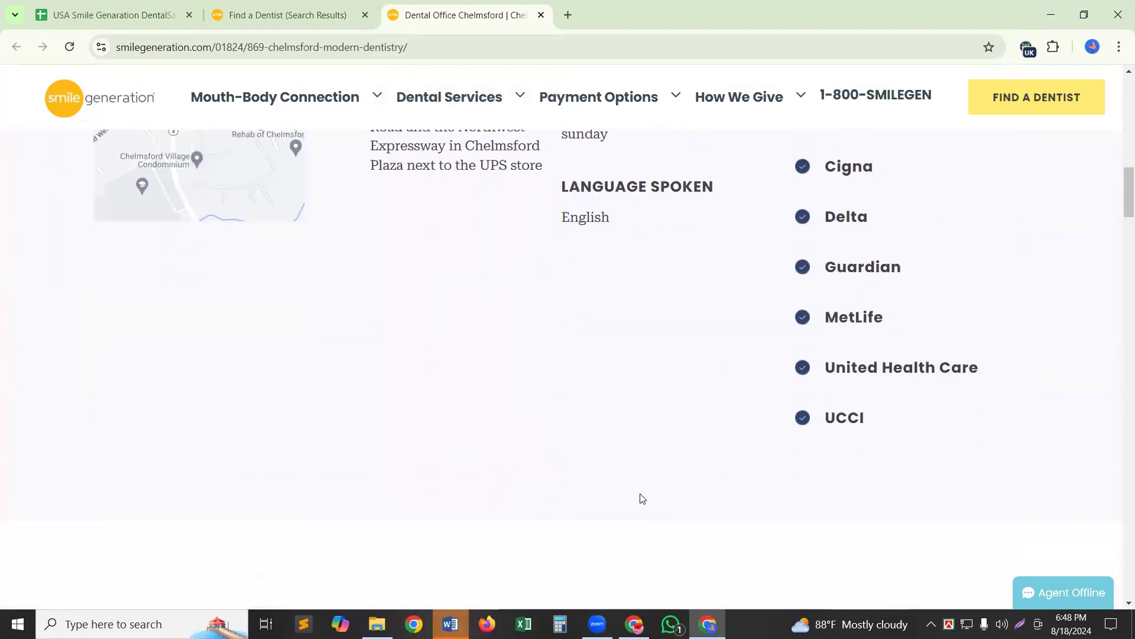
{"action": "scroll", "coordinate": [640, 494], "scroll_direction": "down", "scroll_amount": 12}
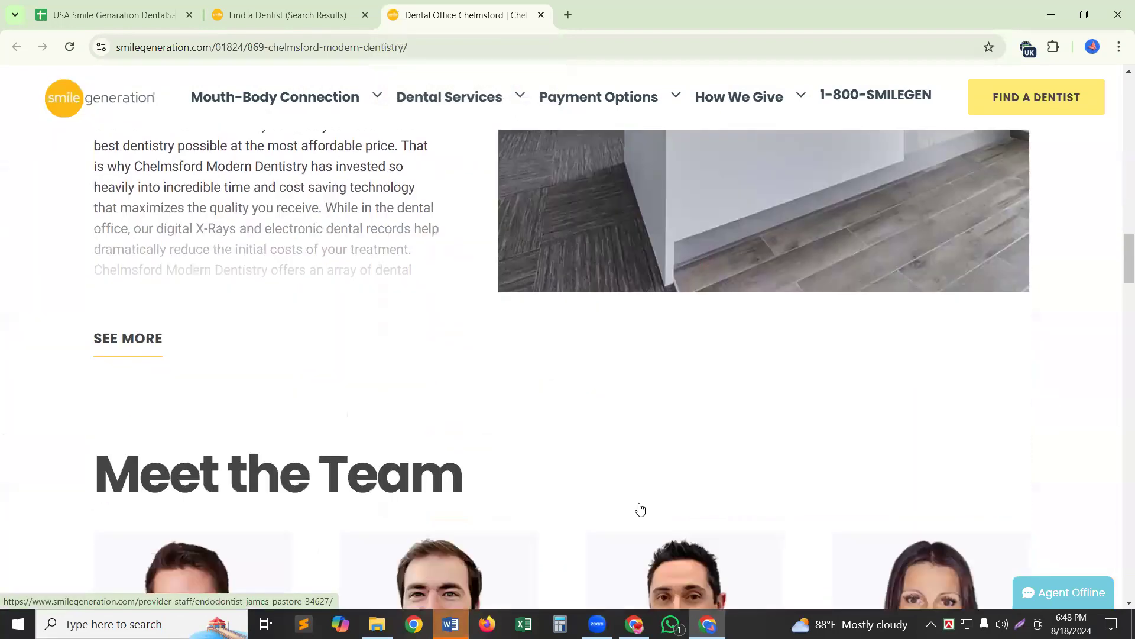
{"action": "scroll", "coordinate": [639, 510], "scroll_direction": "down", "scroll_amount": 5}
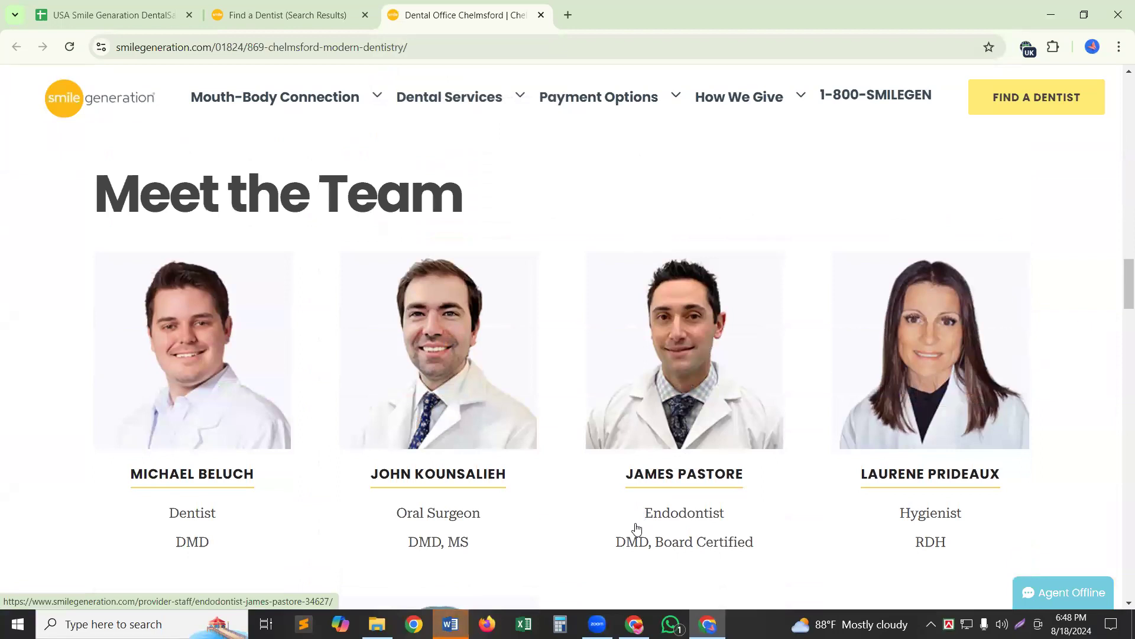
{"action": "scroll", "coordinate": [864, 514], "scroll_direction": "down", "scroll_amount": 1}
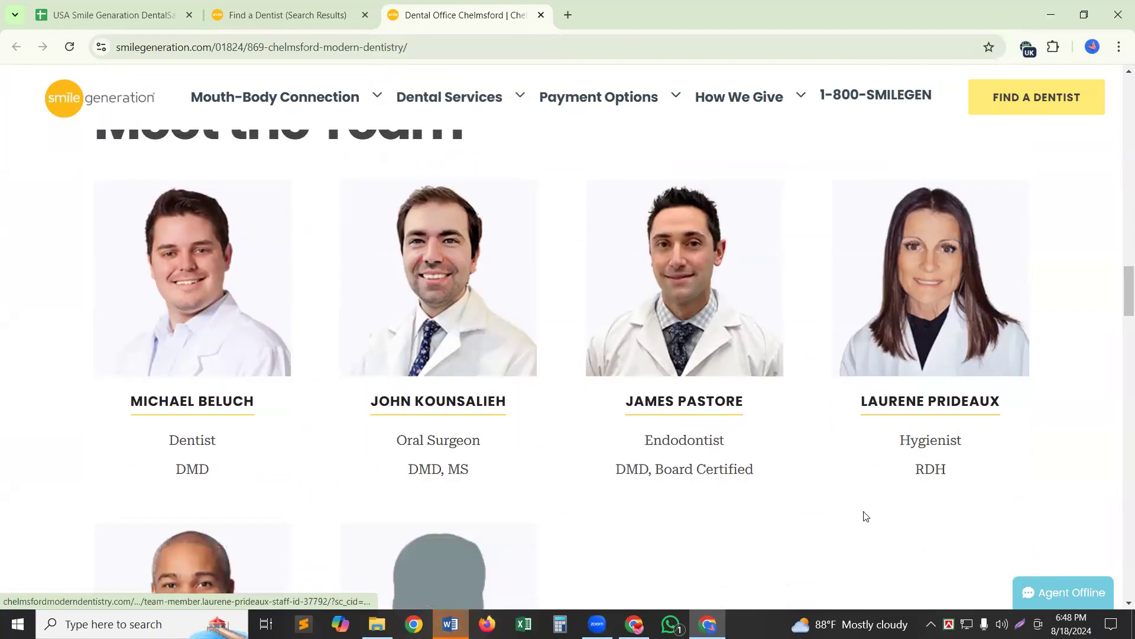
{"action": "scroll", "coordinate": [863, 516], "scroll_direction": "down", "scroll_amount": 2}
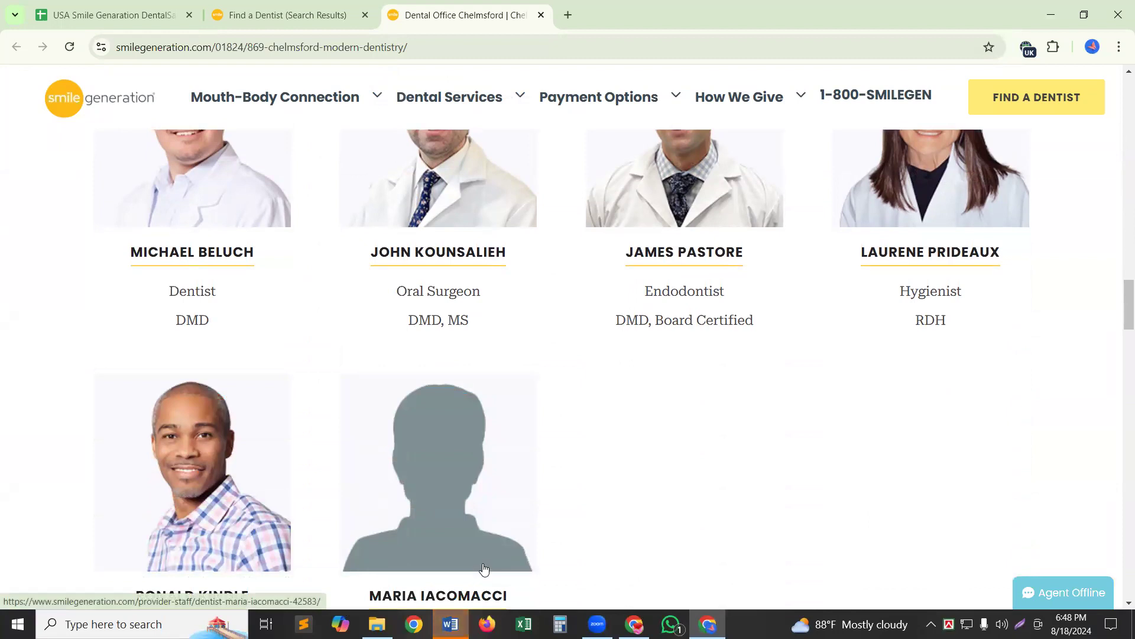
{"action": "scroll", "coordinate": [484, 569], "scroll_direction": "down", "scroll_amount": 2}
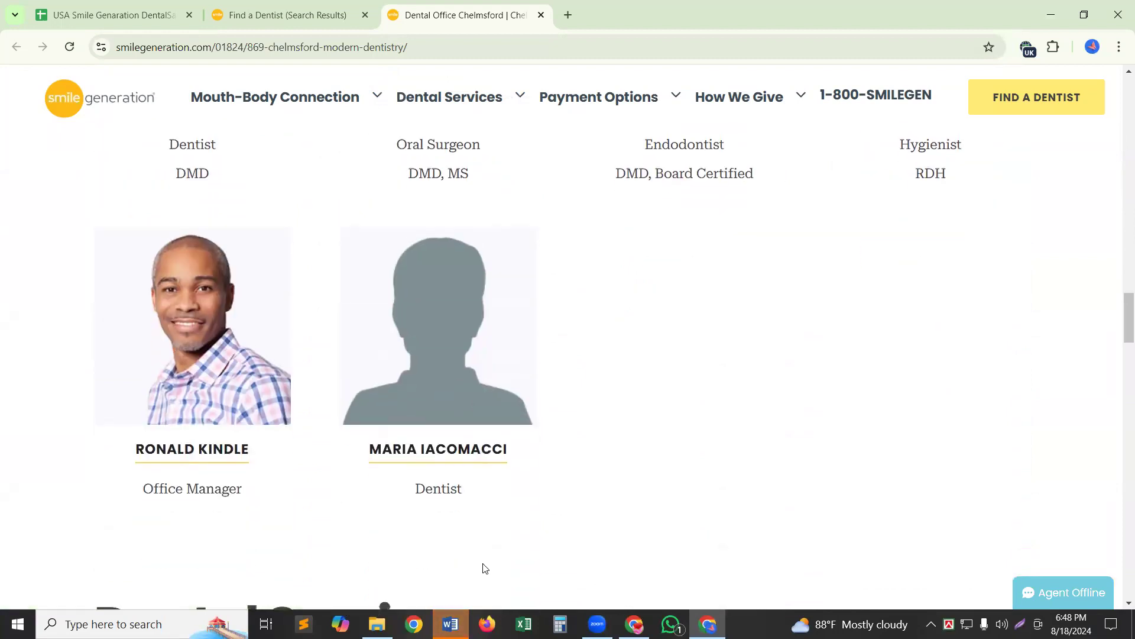
{"action": "scroll", "coordinate": [484, 569], "scroll_direction": "up", "scroll_amount": 2}
{"action": "scroll", "coordinate": [483, 568], "scroll_direction": "up", "scroll_amount": 2}
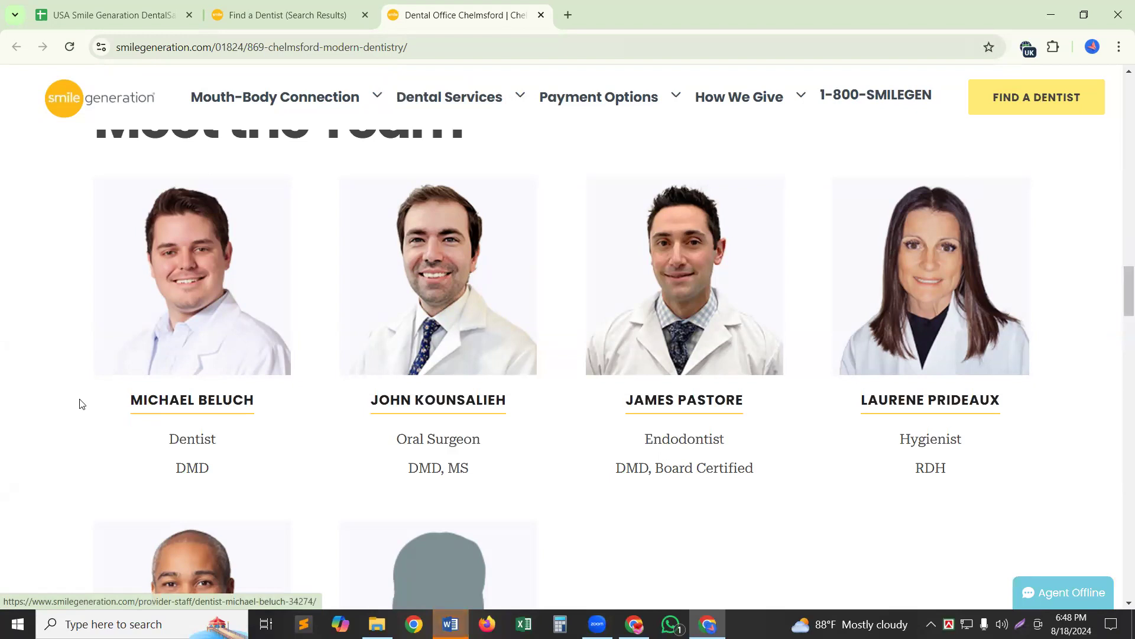
{"action": "left_click_drag", "start_coordinate": [93, 404], "coordinate": [280, 411]}
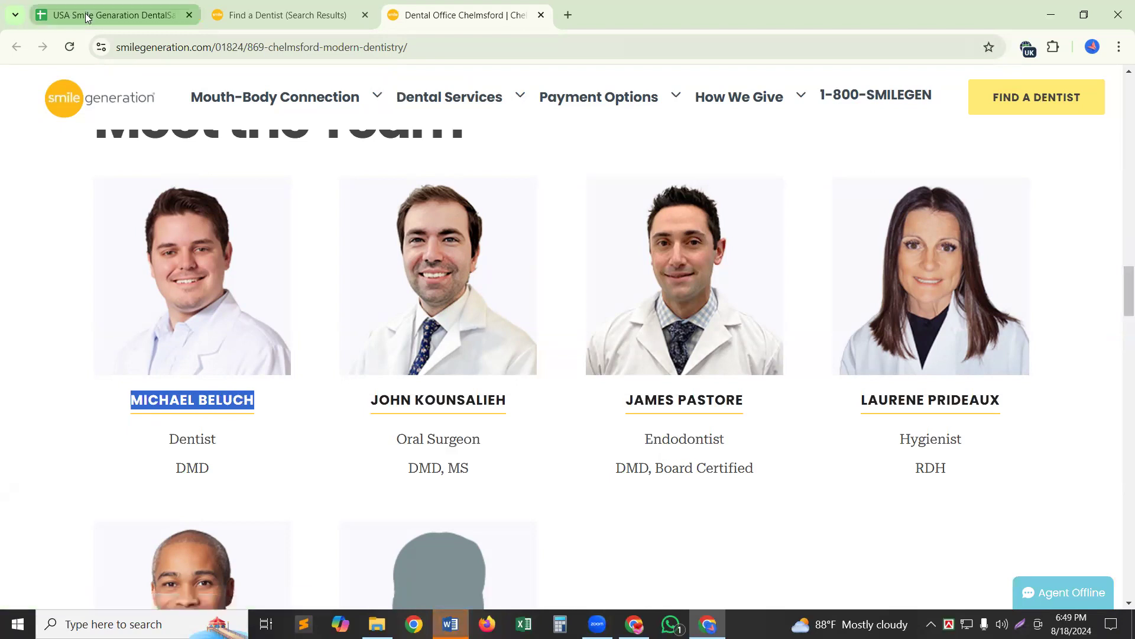
Paste the first dentist's full name into F2 under Dentist Name.
{"action": "key", "text": "ctrl+1"}
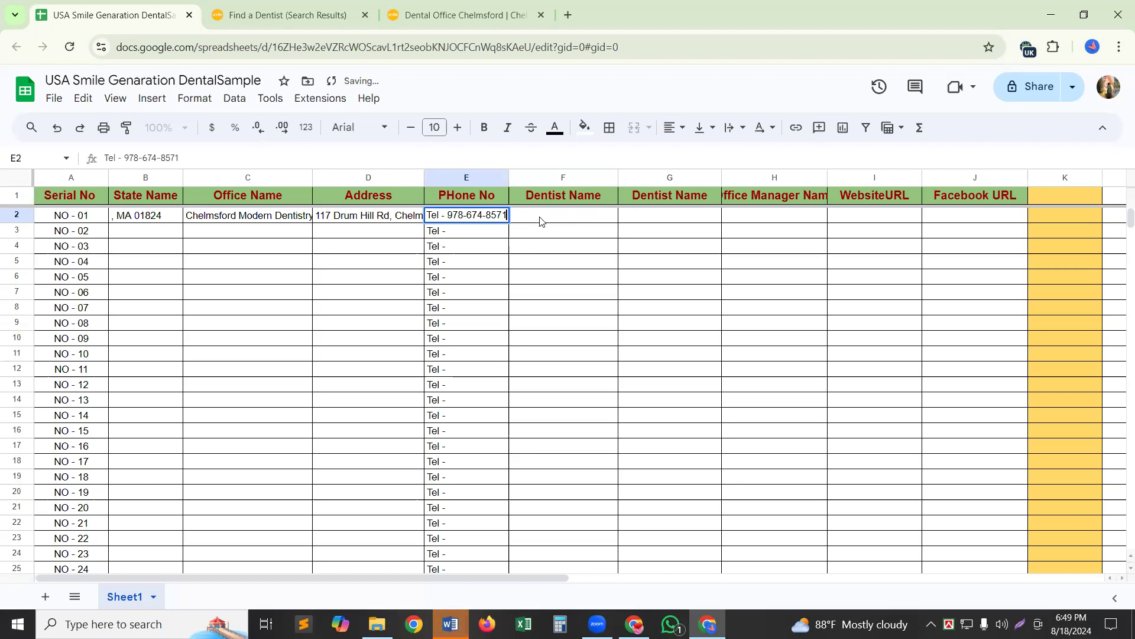
{"action": "left_click", "coordinate": [541, 215]}
{"action": "double_click", "coordinate": [540, 217]}
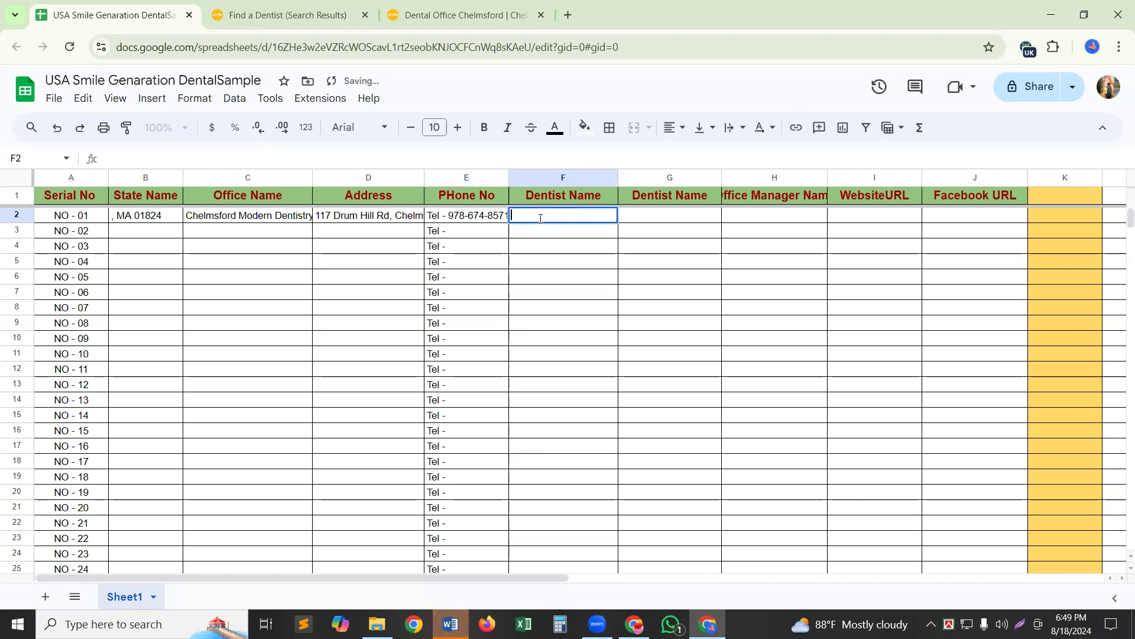
{"action": "key", "text": "shift+Return"}
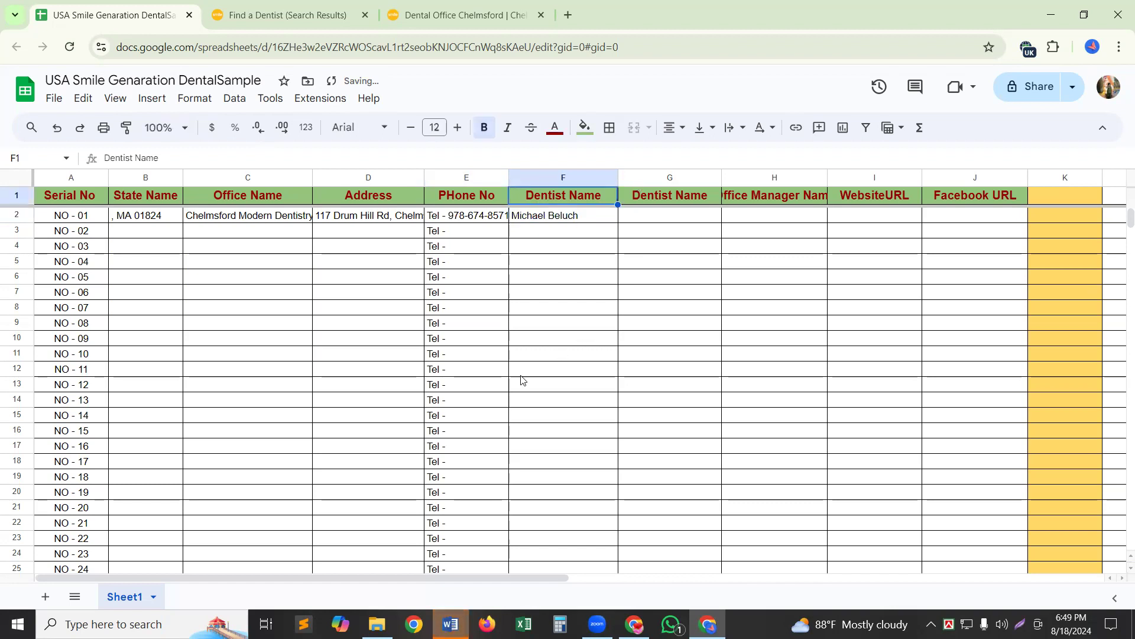
{"action": "left_click", "coordinate": [418, 5]}
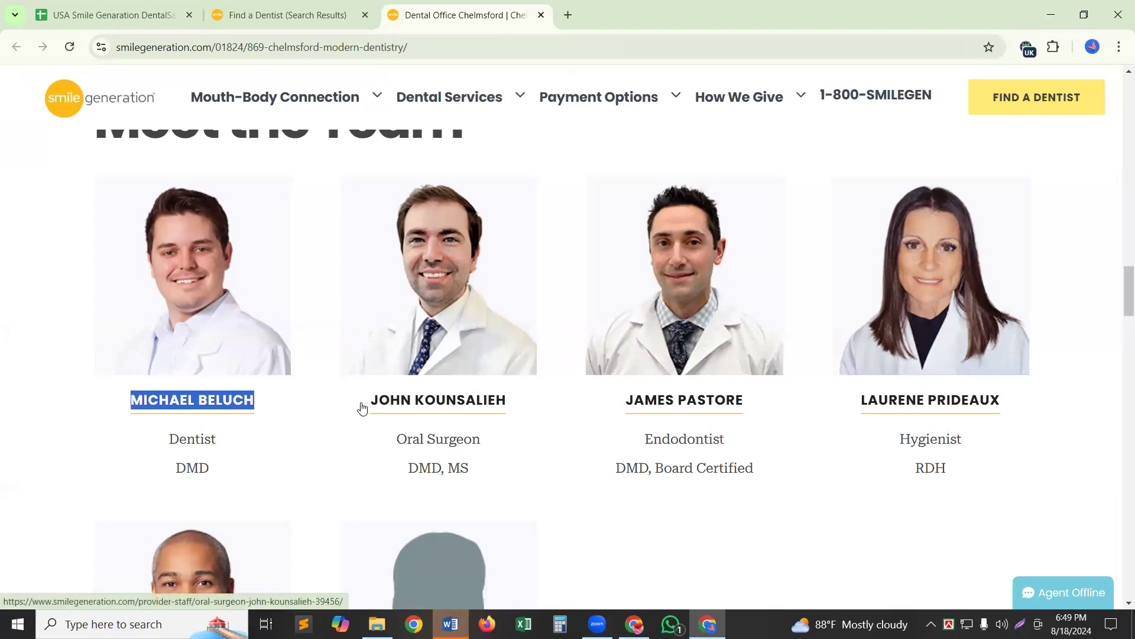
Select the oral surgeon's full name in the Chelmsford Meet the Team list.
{"action": "left_click", "coordinate": [288, 20]}
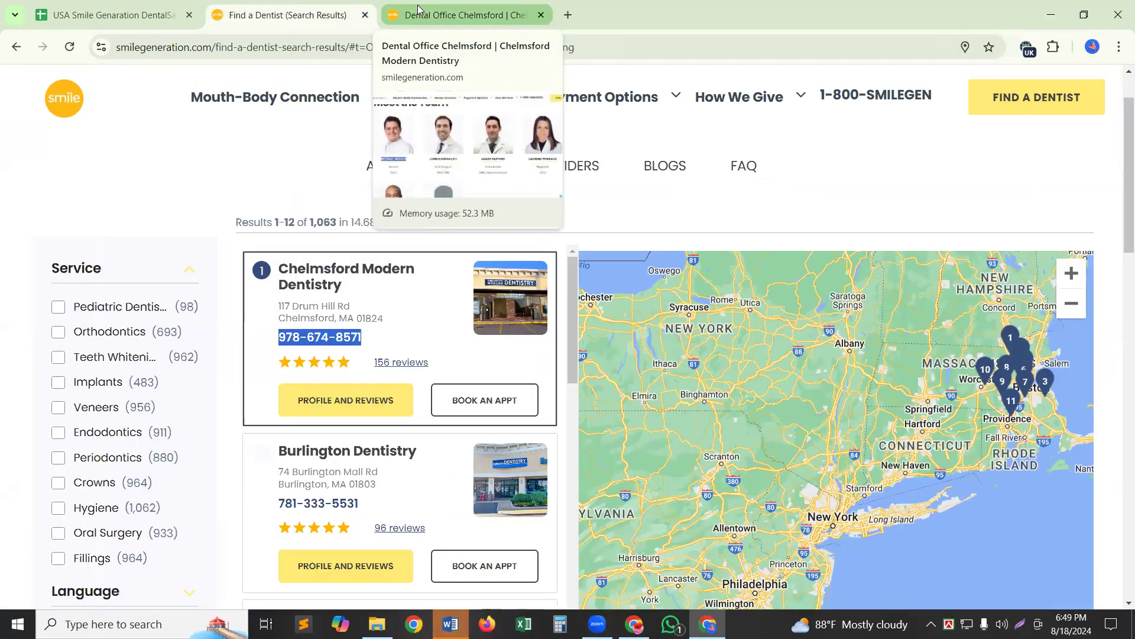
{"action": "right_click", "coordinate": [304, 278]}
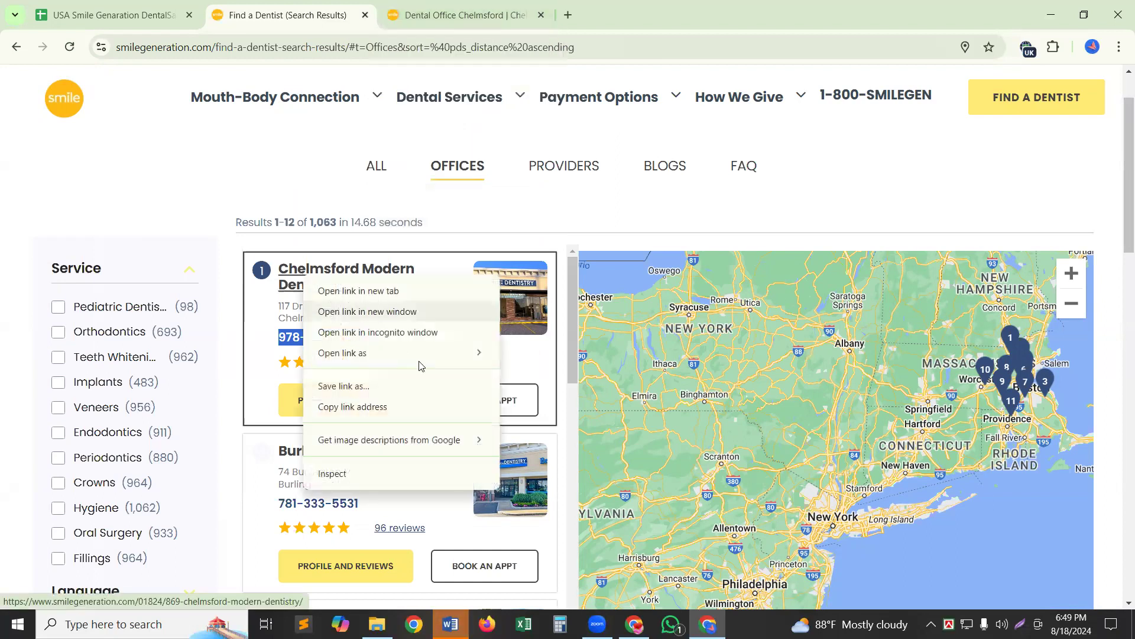
{"action": "mouse_move", "coordinate": [420, 362]}
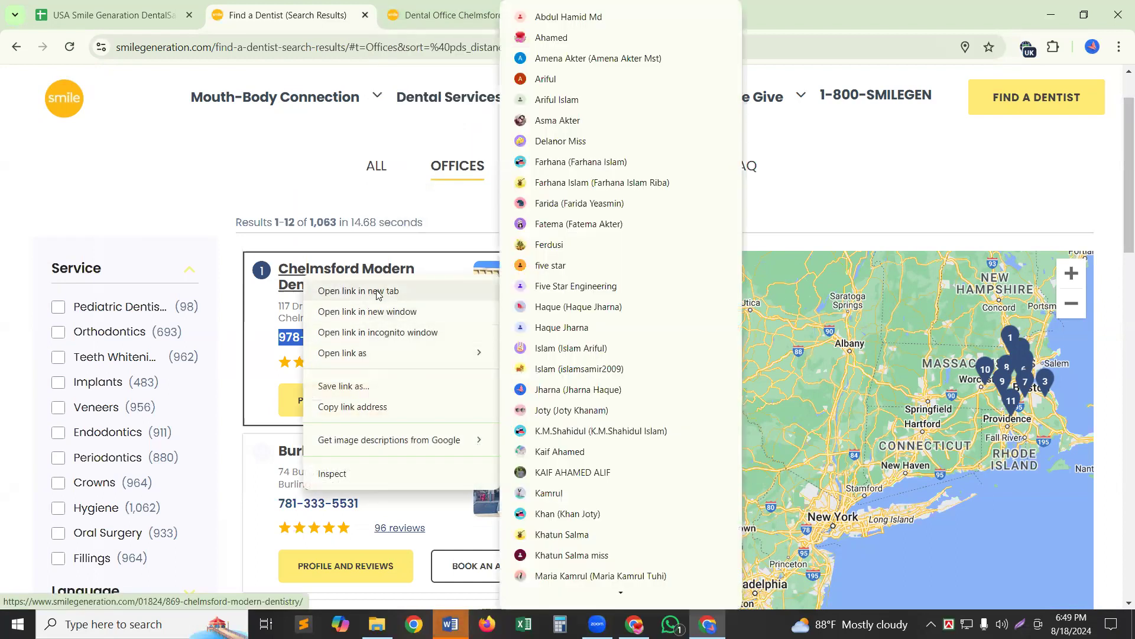
{"action": "key", "text": "ctrl+Tab"}
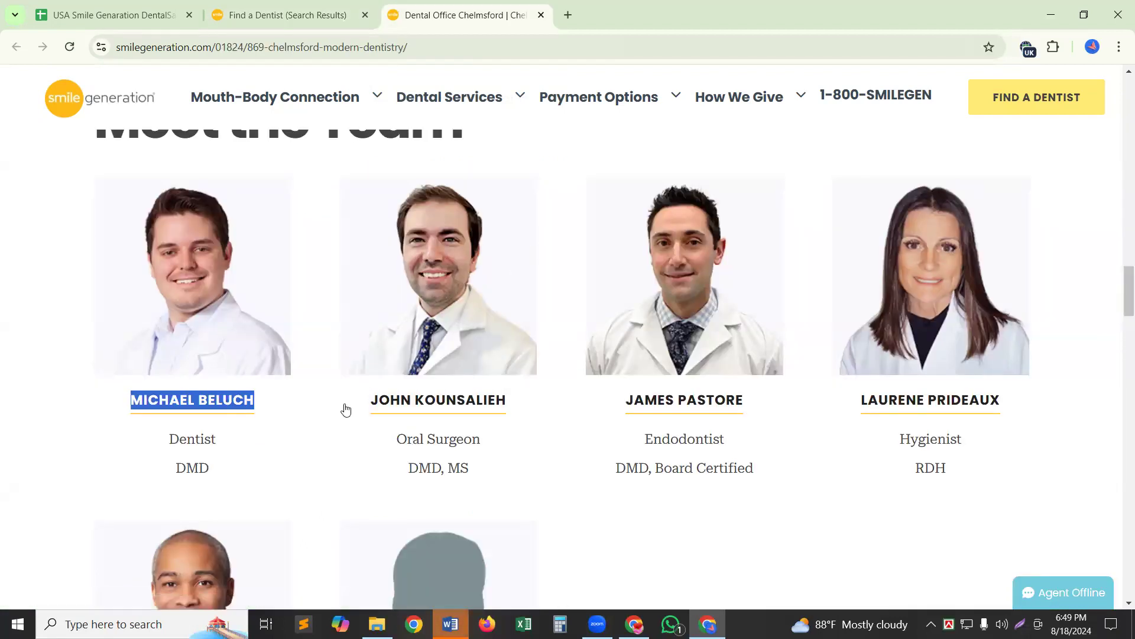
{"action": "left_click_drag", "start_coordinate": [306, 399], "coordinate": [396, 401]}
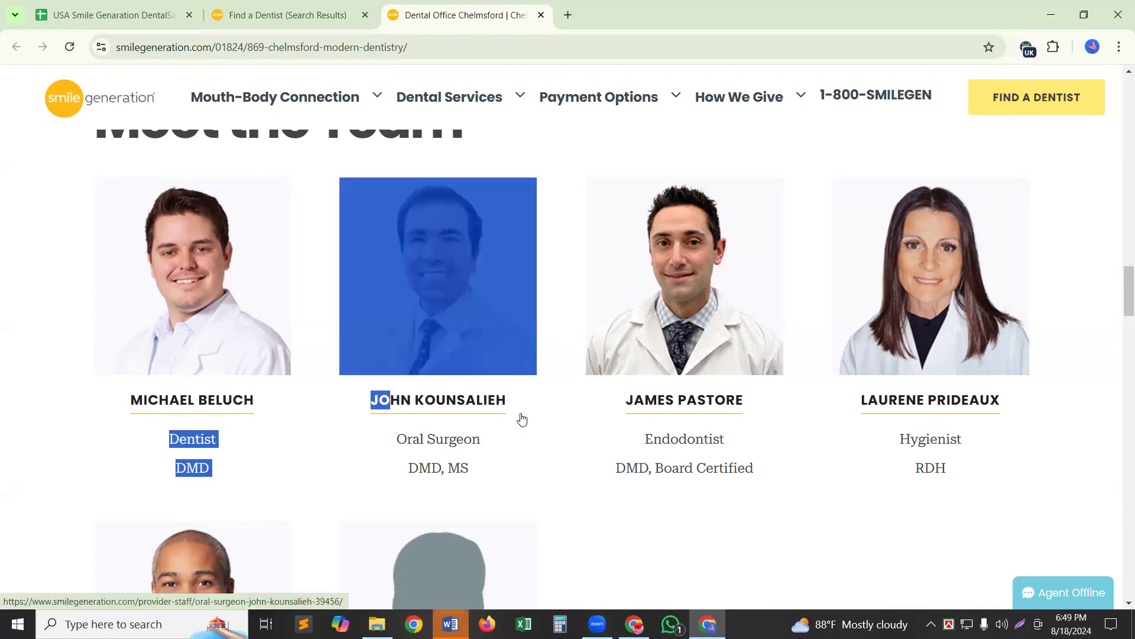
{"action": "left_click", "coordinate": [562, 458]}
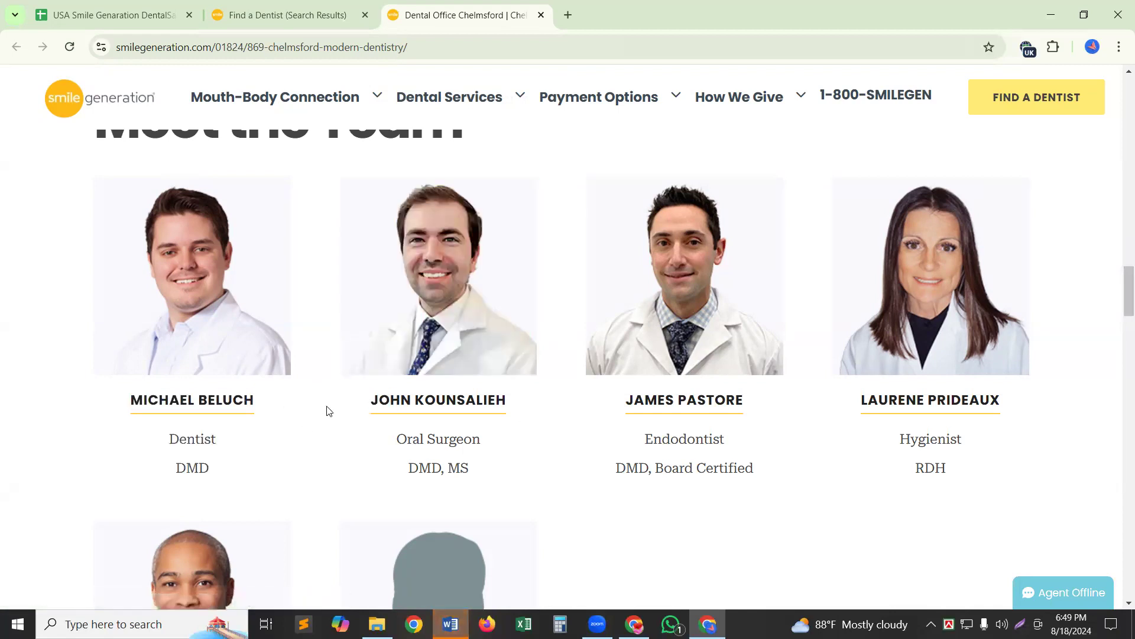
{"action": "left_click_drag", "start_coordinate": [345, 405], "coordinate": [530, 413]}
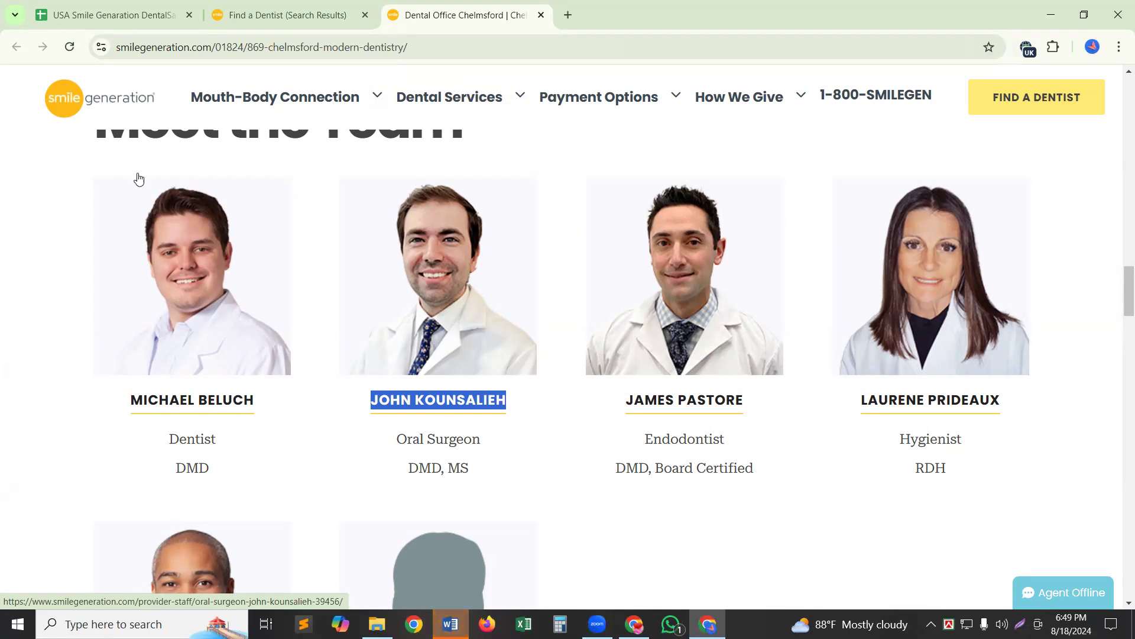
{"action": "left_click", "coordinate": [100, 6]}
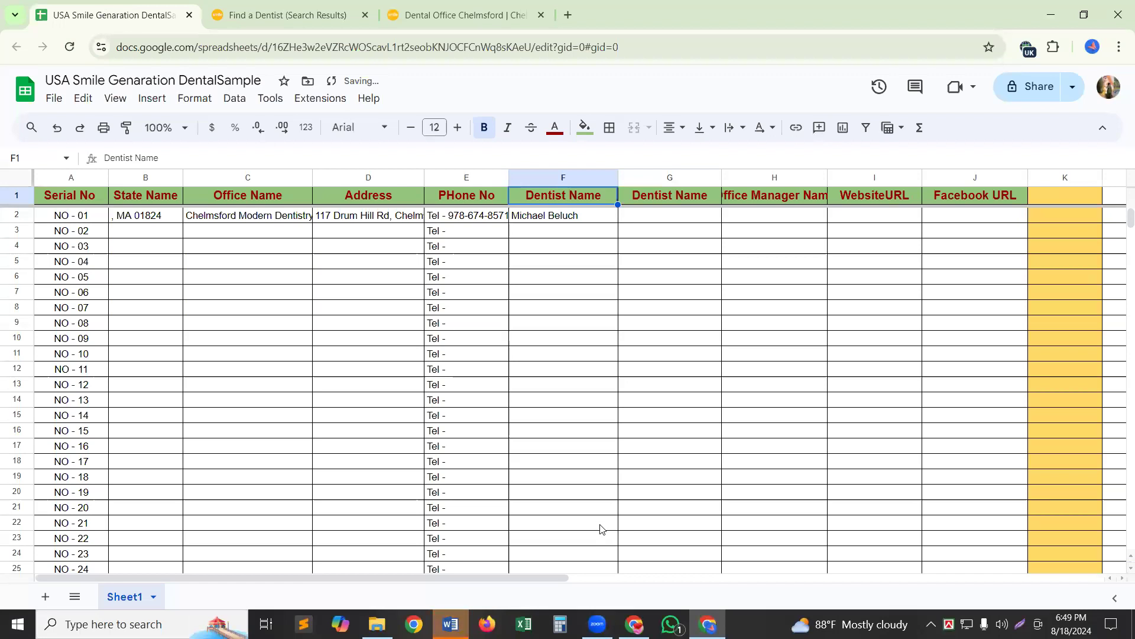
Paste the oral surgeon's name into G2.
{"action": "left_click", "coordinate": [665, 213]}
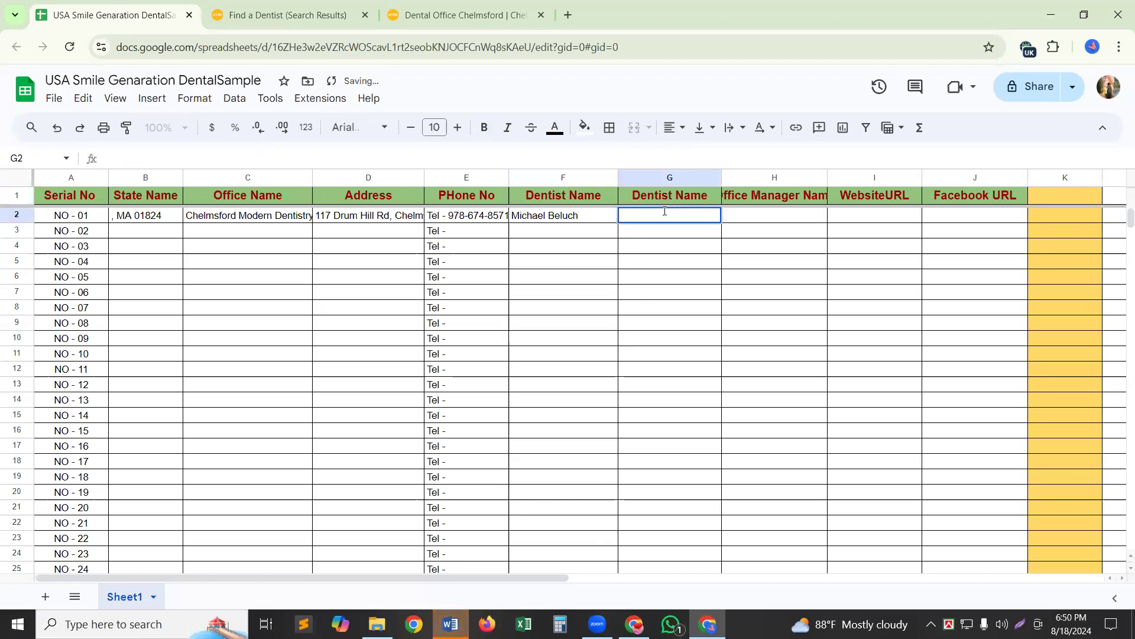
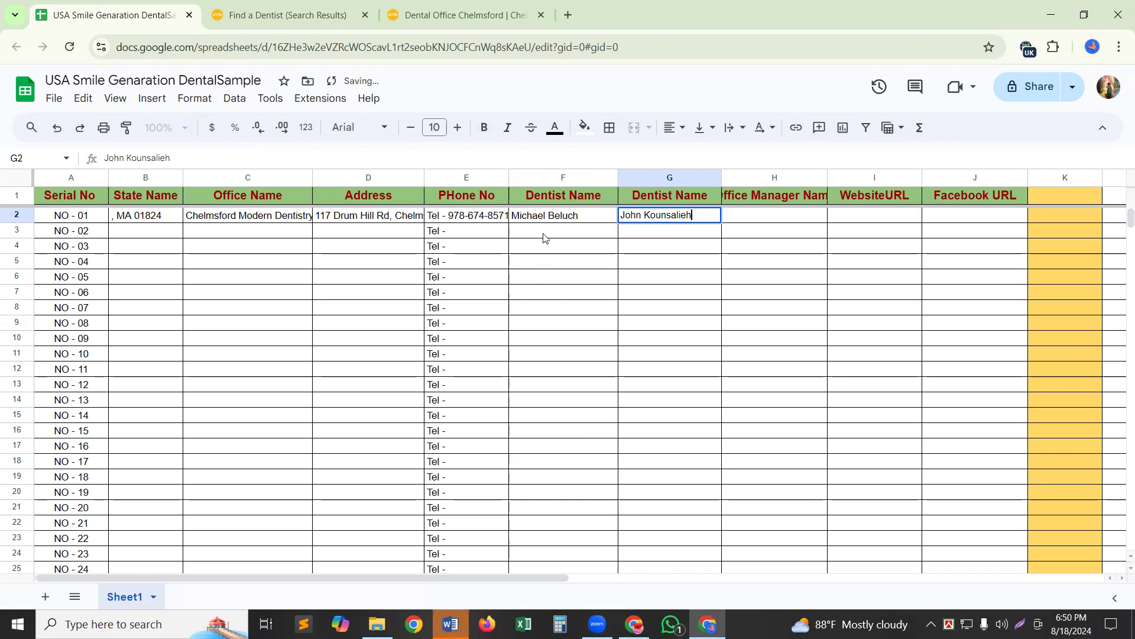
{"action": "left_click", "coordinate": [562, 338]}
Centre-align both dentist names in F2:G2.
{"action": "left_click", "coordinate": [550, 214]}
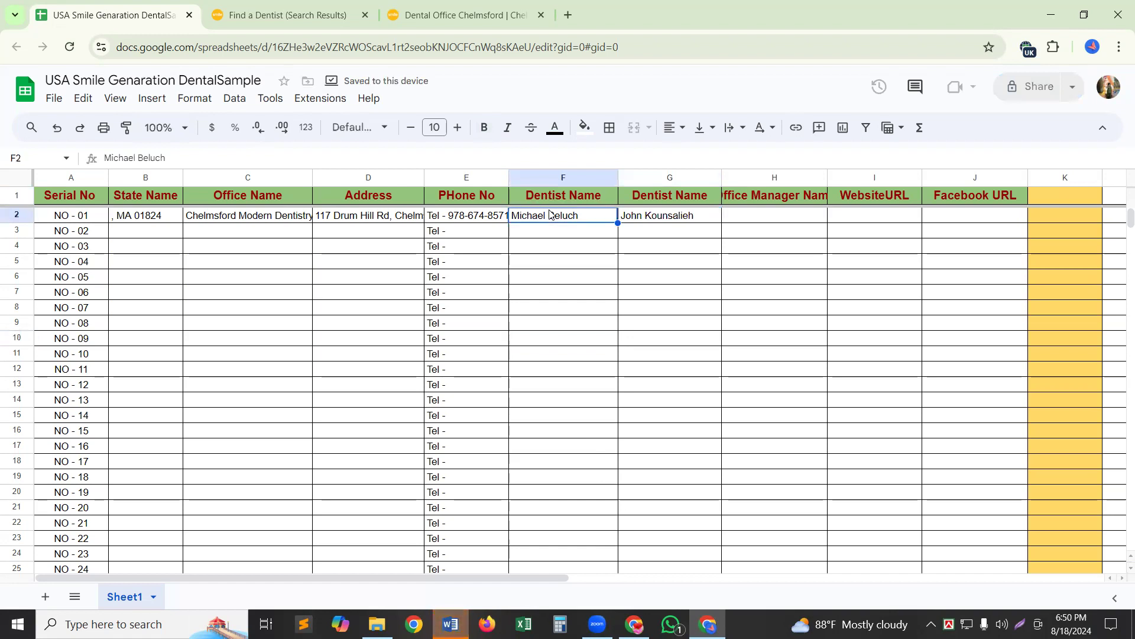
{"action": "key", "text": "shift+Right"}
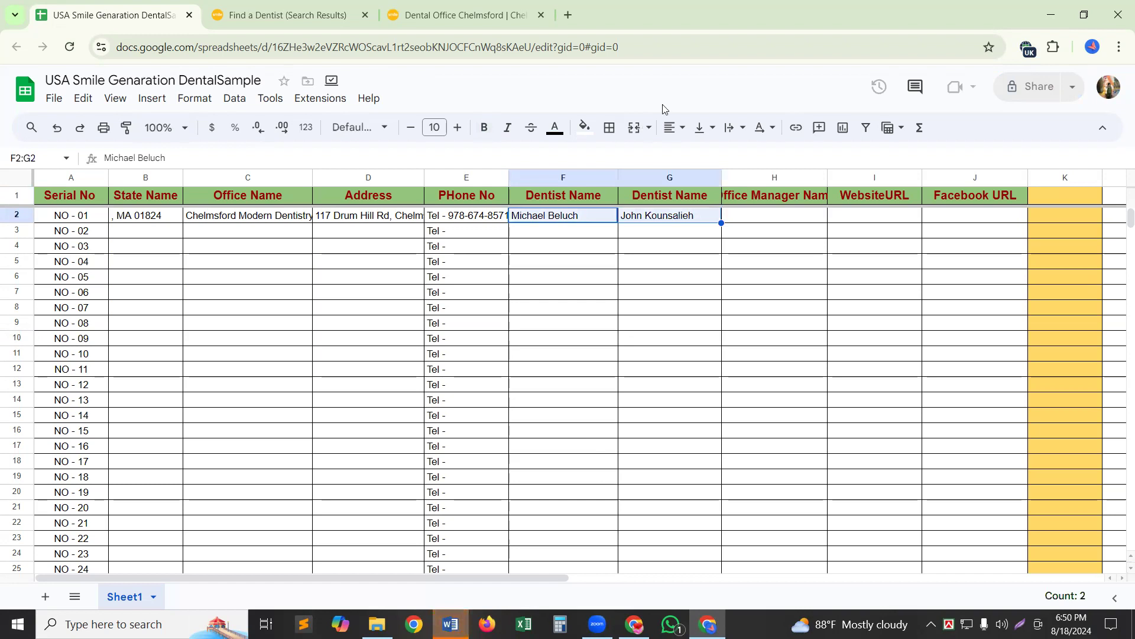
{"action": "left_click", "coordinate": [674, 128]}
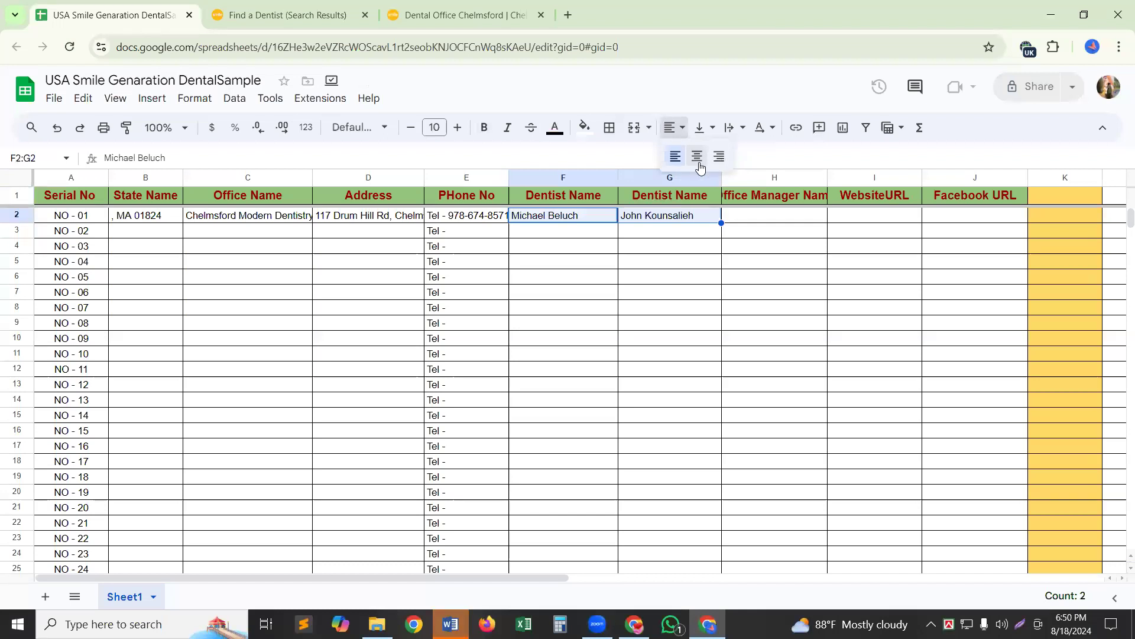
{"action": "left_click", "coordinate": [698, 157]}
{"action": "left_click", "coordinate": [655, 342]}
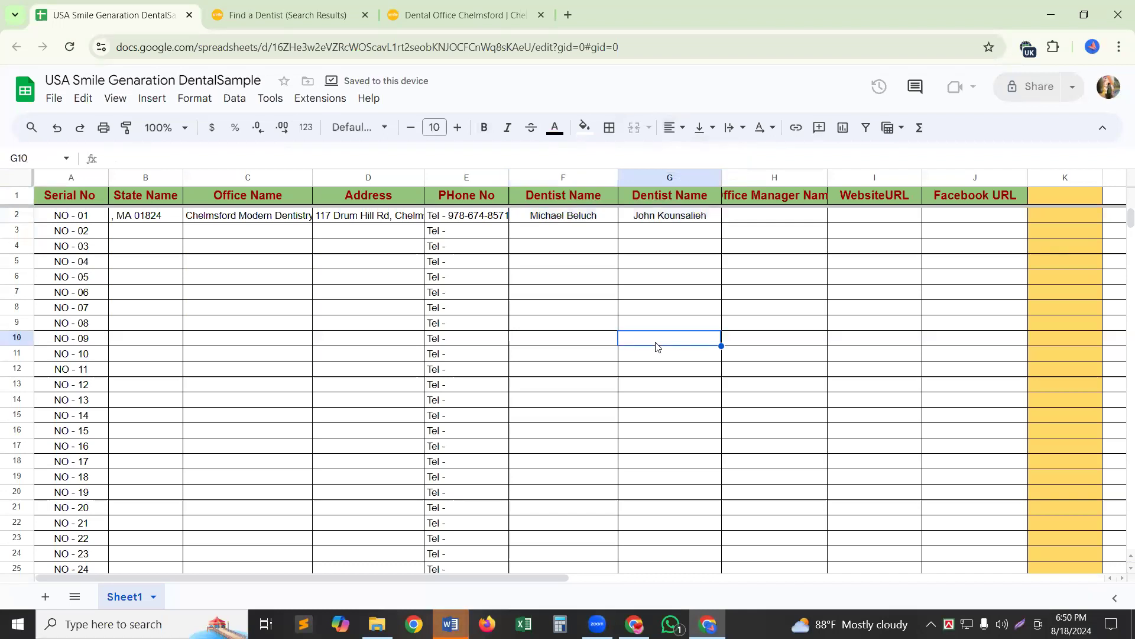
Widen column H so the Office Manager Name header fits.
{"action": "left_click", "coordinate": [825, 173]}
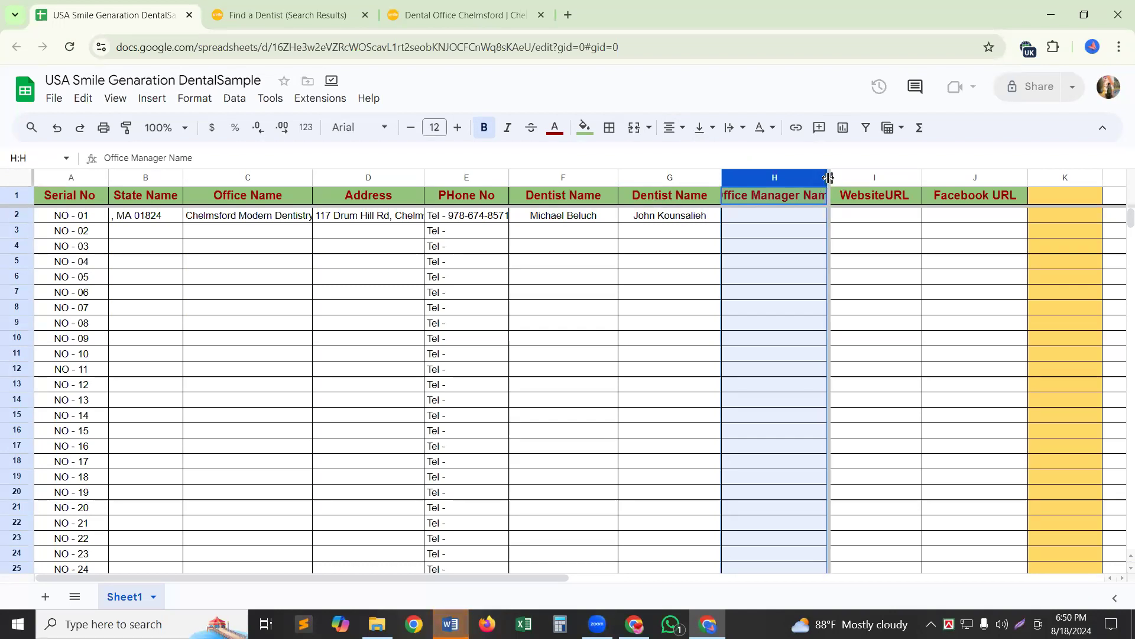
{"action": "left_click_drag", "start_coordinate": [833, 177], "coordinate": [841, 177]}
{"action": "left_click_drag", "start_coordinate": [815, 234], "coordinate": [879, 405]}
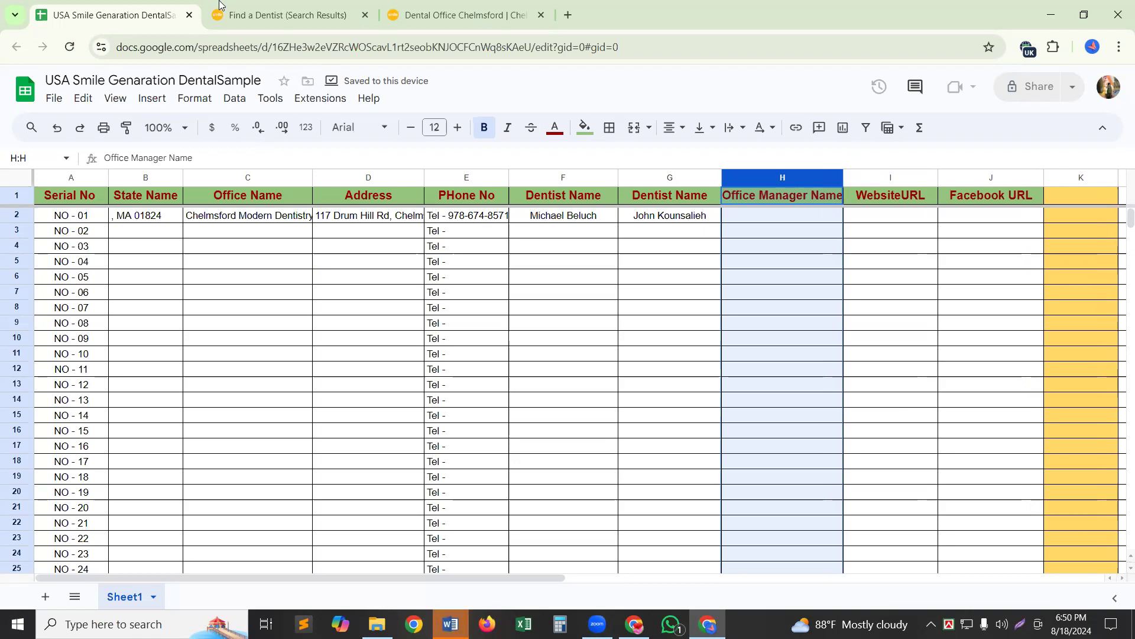
Scroll the Chelmsford team list and open the hygienist's profile in a new tab.
{"action": "left_click", "coordinate": [414, 15]}
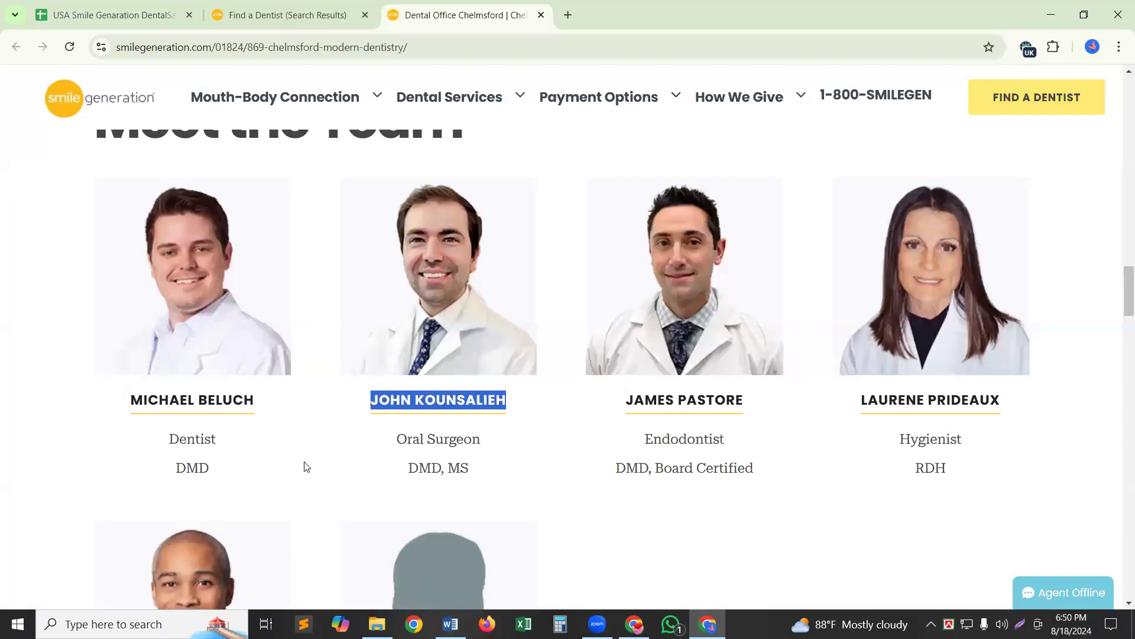
{"action": "scroll", "coordinate": [325, 406], "scroll_direction": "down", "scroll_amount": 2}
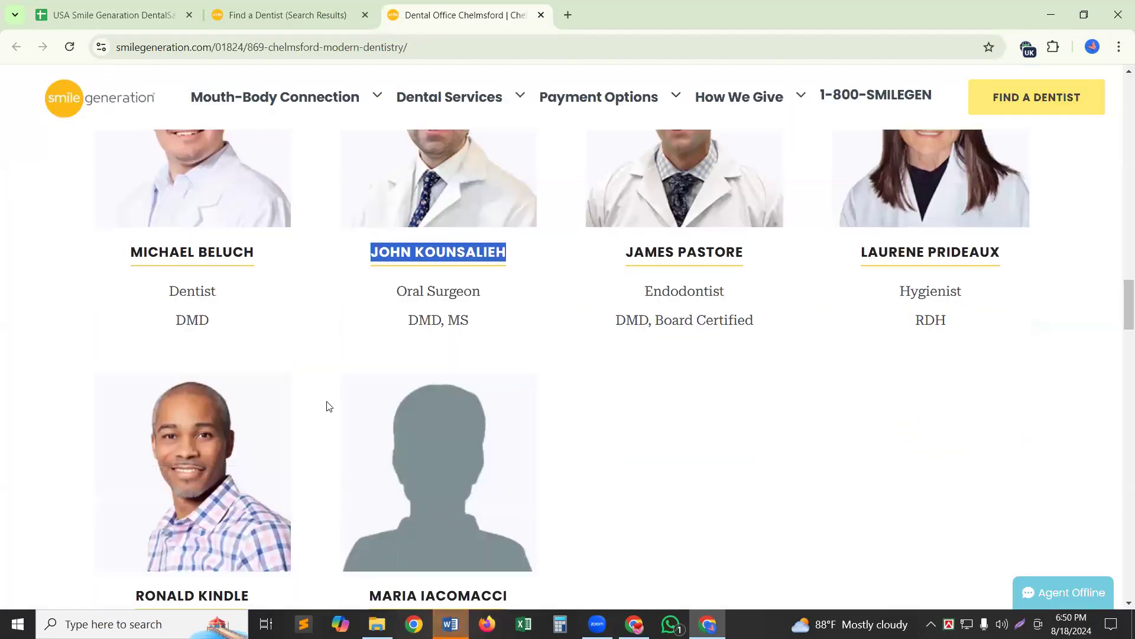
{"action": "scroll", "coordinate": [329, 406], "scroll_direction": "down", "scroll_amount": 4}
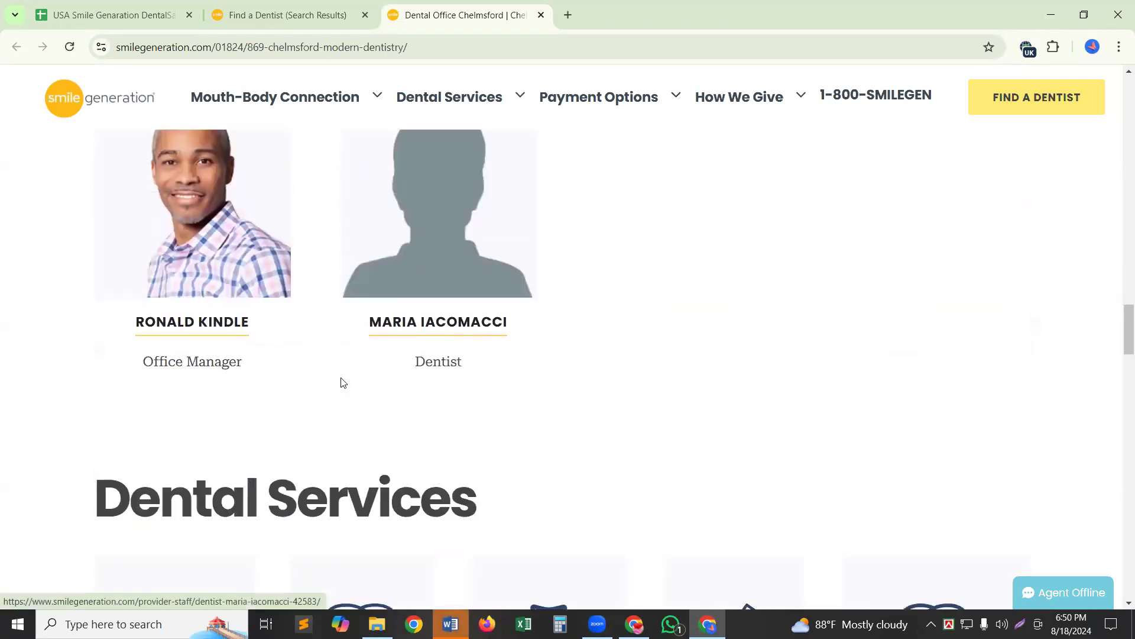
{"action": "scroll", "coordinate": [341, 381], "scroll_direction": "down", "scroll_amount": 3}
{"action": "scroll", "coordinate": [342, 383], "scroll_direction": "up", "scroll_amount": 6}
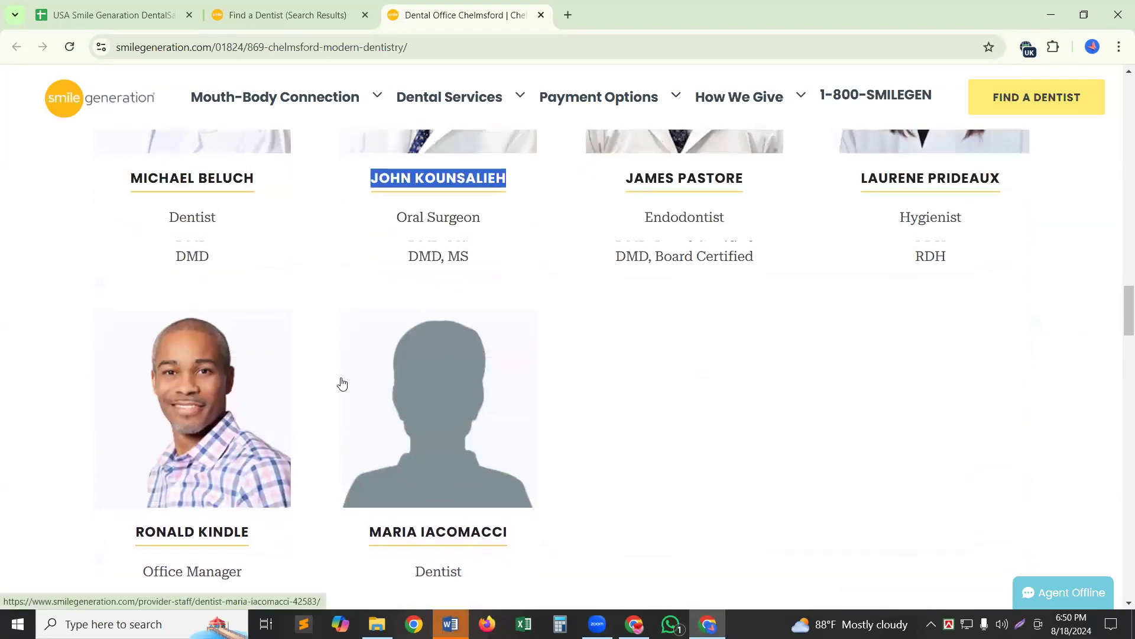
{"action": "scroll", "coordinate": [946, 585], "scroll_direction": "up", "scroll_amount": 3}
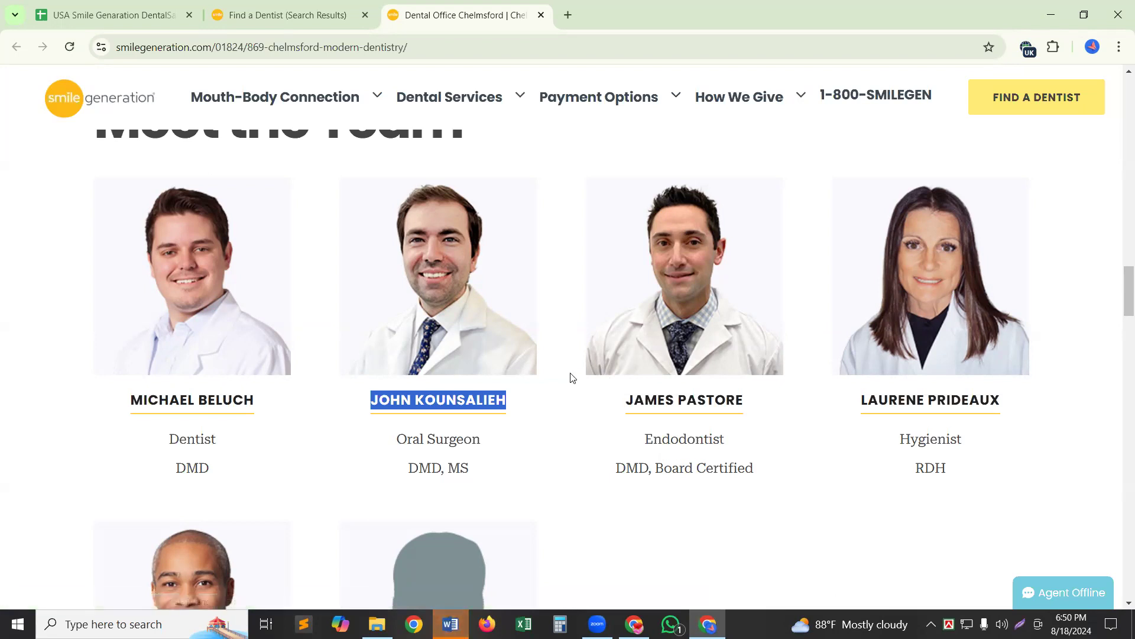
{"action": "left_click_drag", "start_coordinate": [805, 399], "coordinate": [861, 397]}
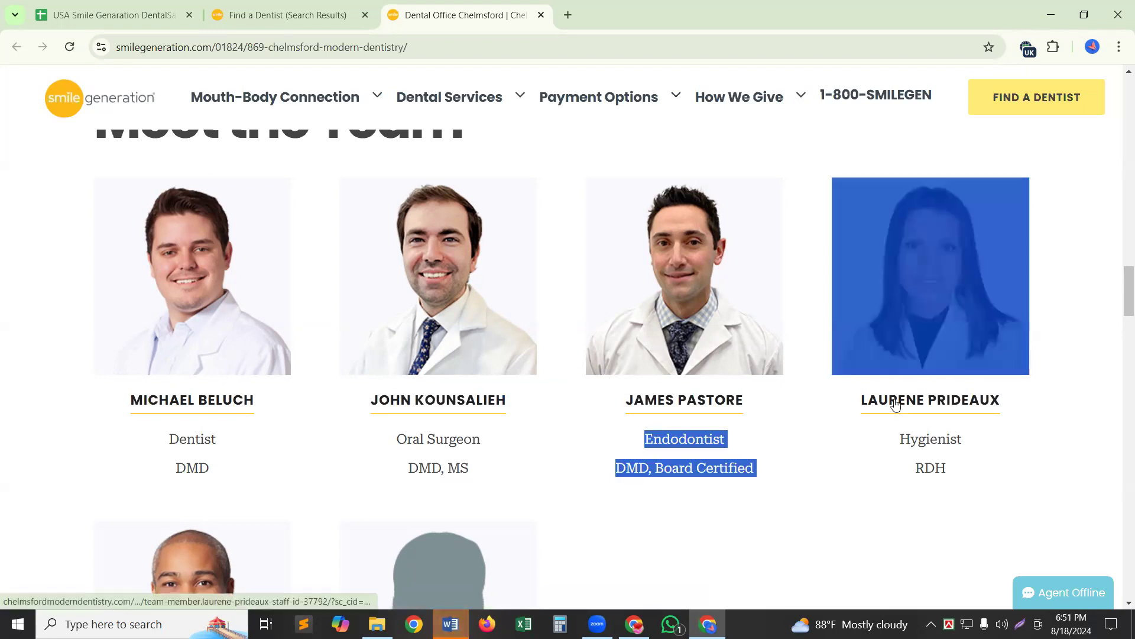
{"action": "left_click", "coordinate": [838, 436]}
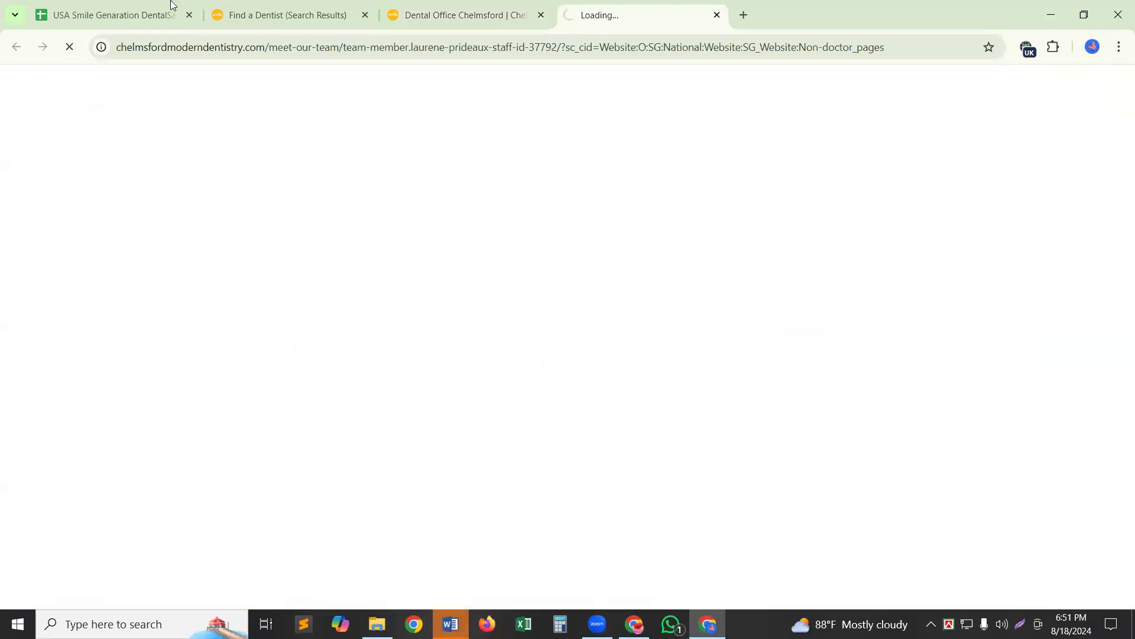
Select the hygienist's full name on the team page.
{"action": "left_click", "coordinate": [412, 9]}
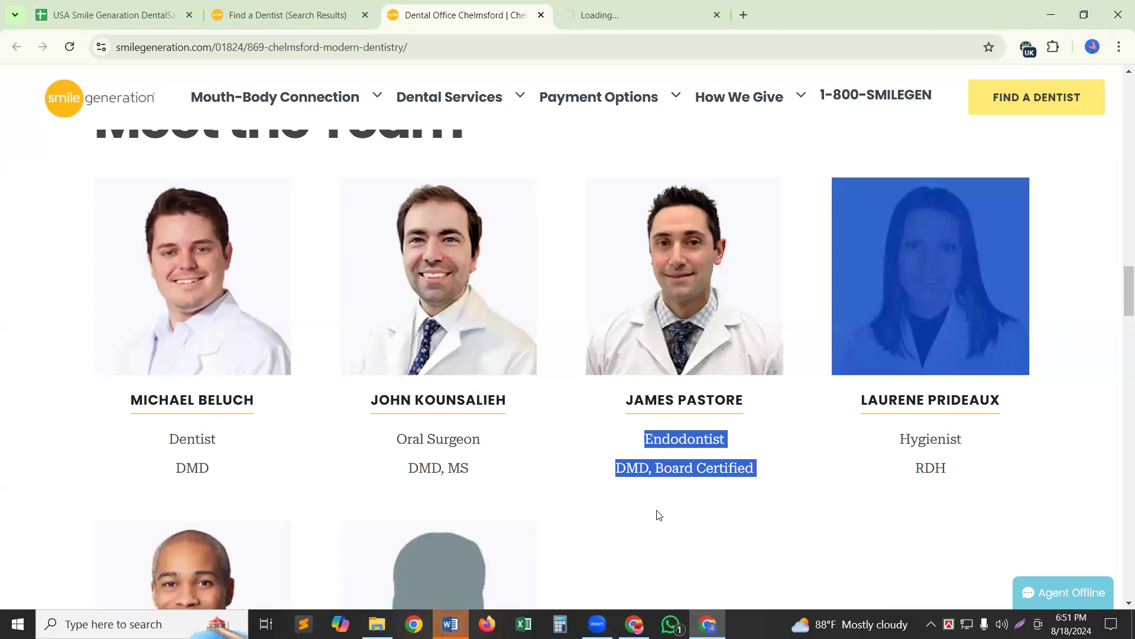
{"action": "left_click", "coordinate": [639, 574]}
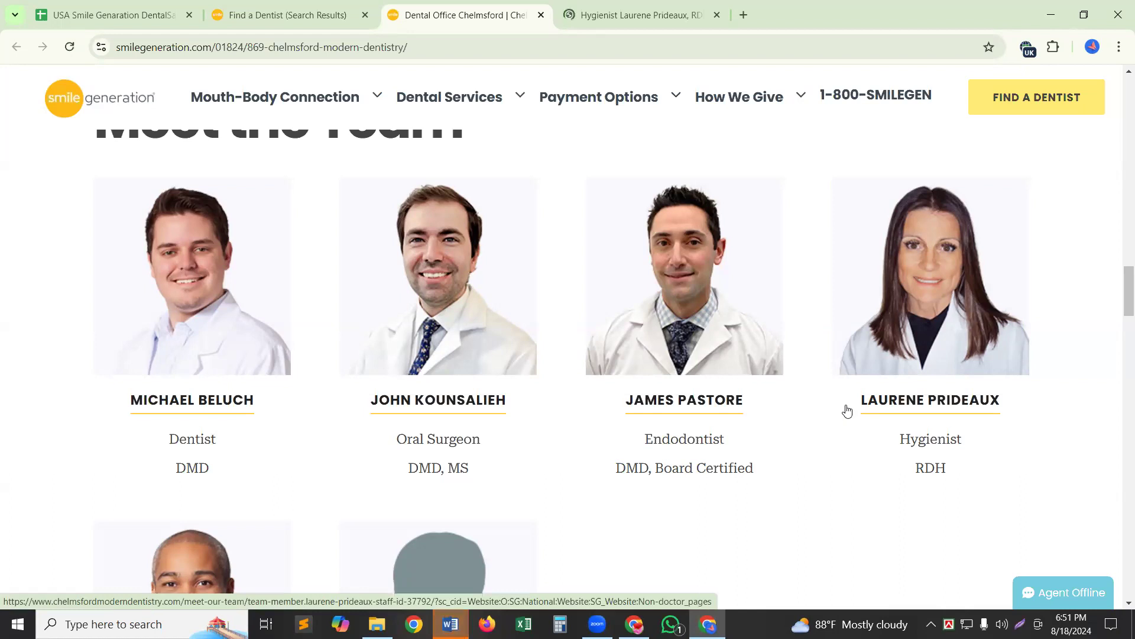
{"action": "left_click_drag", "start_coordinate": [802, 401], "coordinate": [863, 406]}
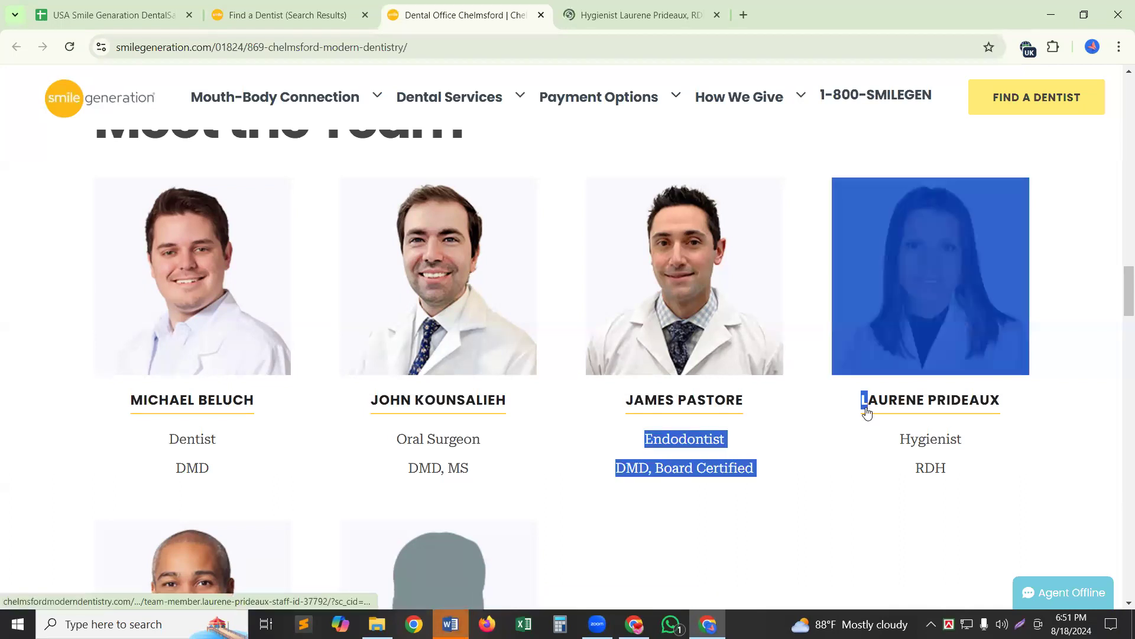
{"action": "left_click", "coordinate": [696, 547]}
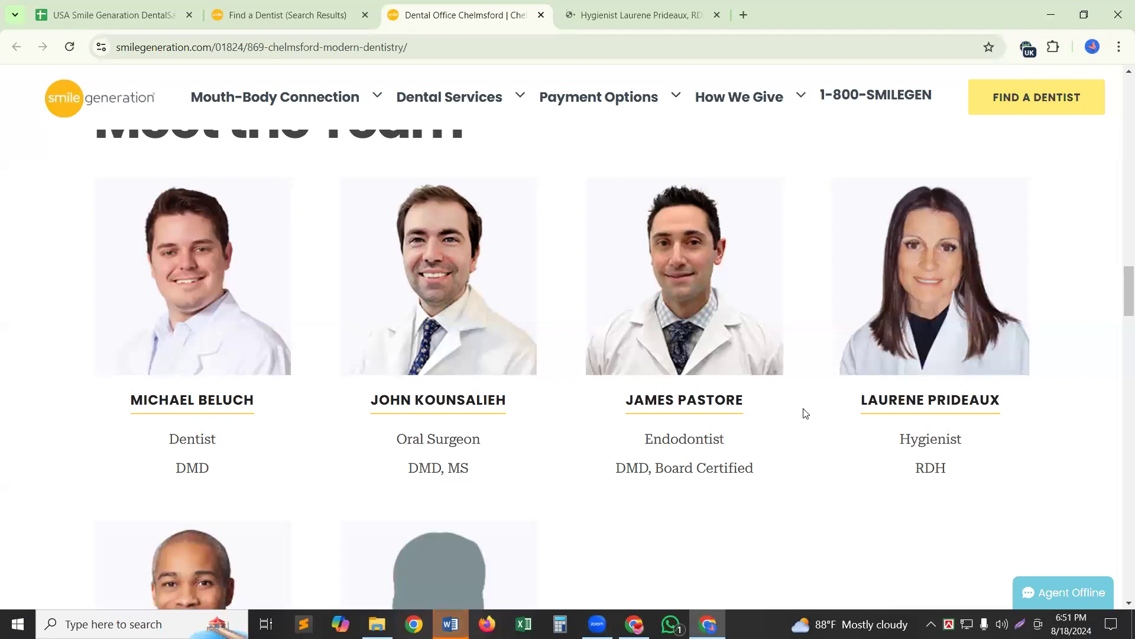
{"action": "left_click_drag", "start_coordinate": [841, 404], "coordinate": [1000, 402]}
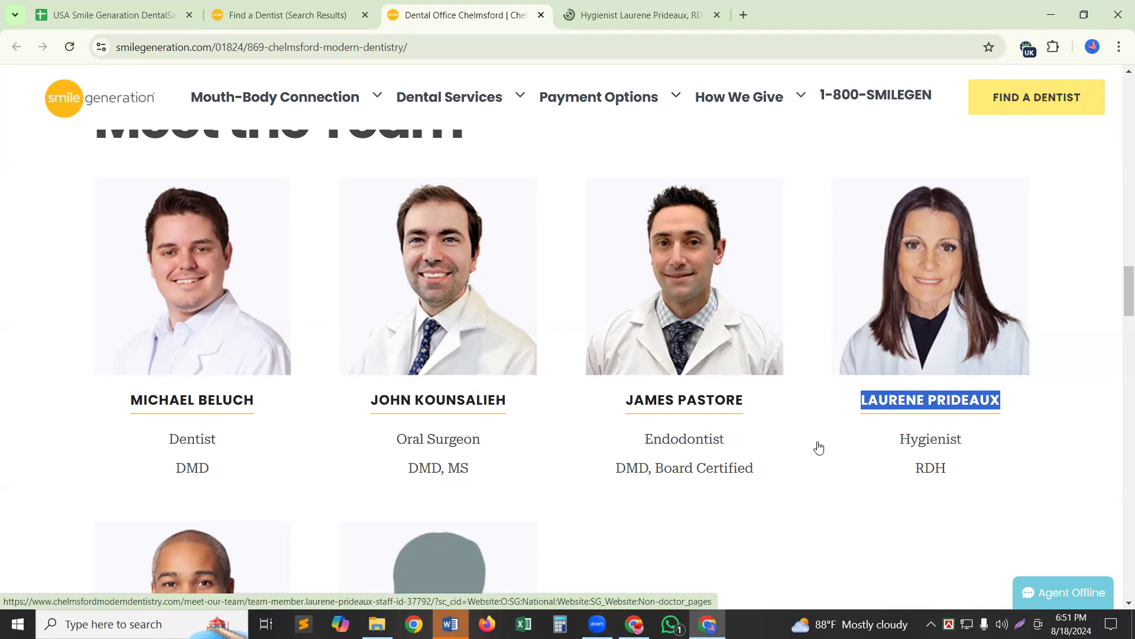
Paste the hygienist's name into H2 and move on to WebsiteURL.
{"action": "left_click", "coordinate": [71, 18]}
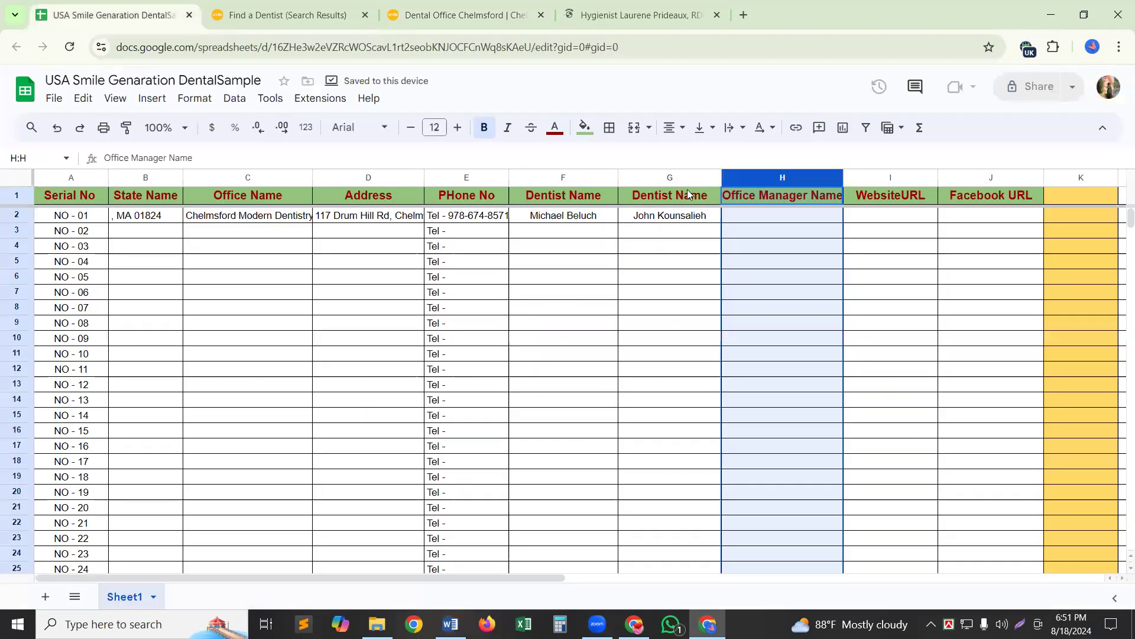
{"action": "left_click", "coordinate": [755, 214]}
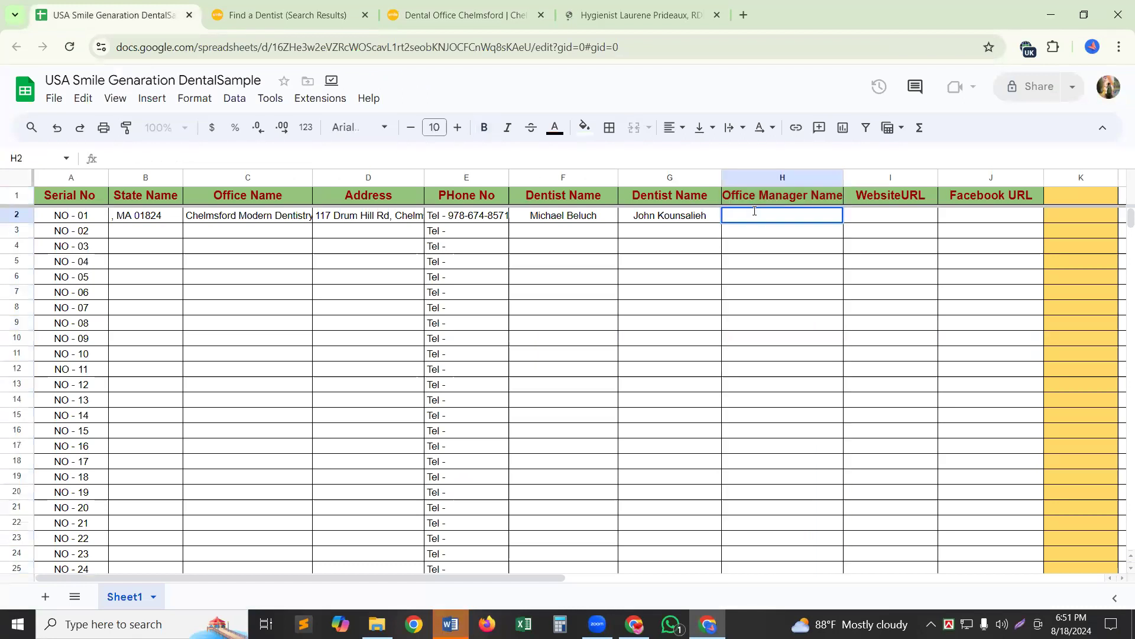
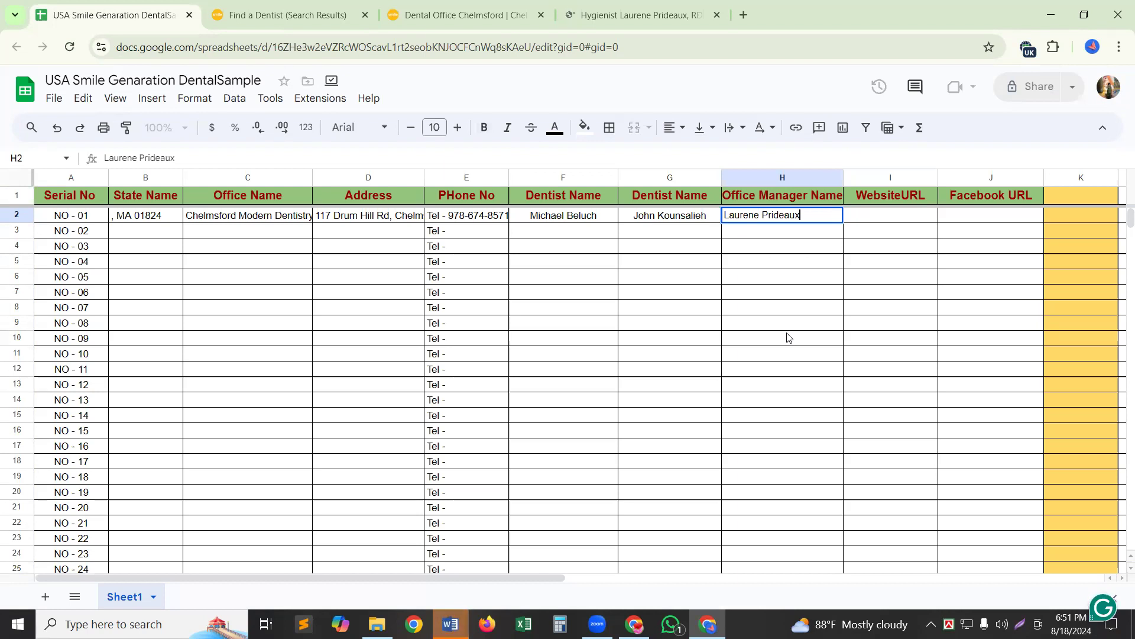
{"action": "key", "text": "Tab"}
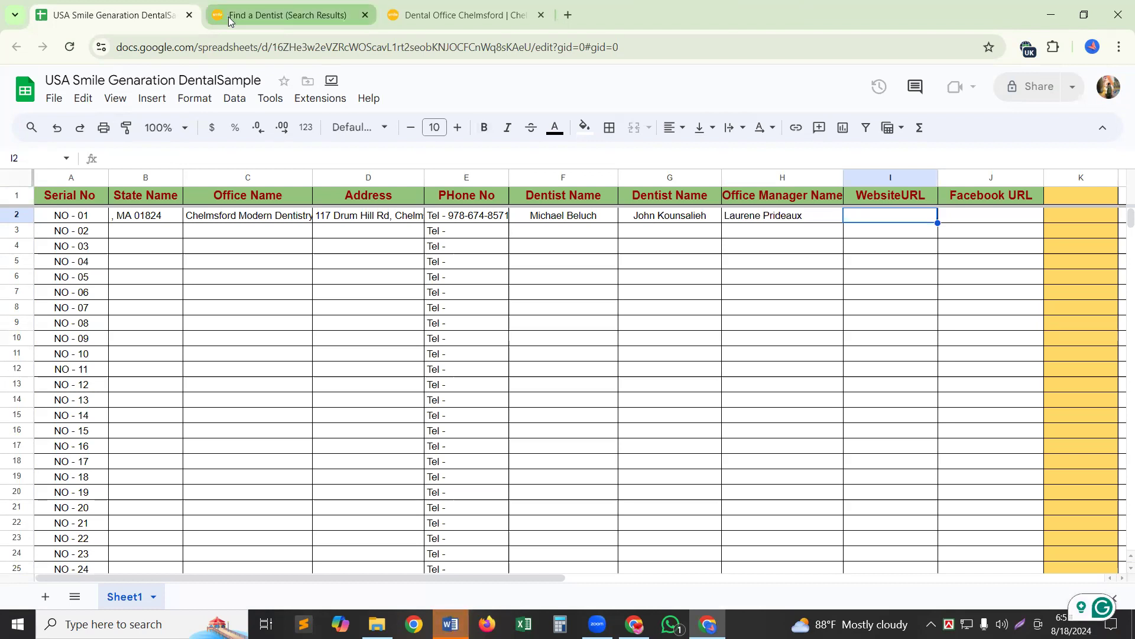
Go to the Chelmsford office page and copy its web address.
{"action": "left_click", "coordinate": [250, 16]}
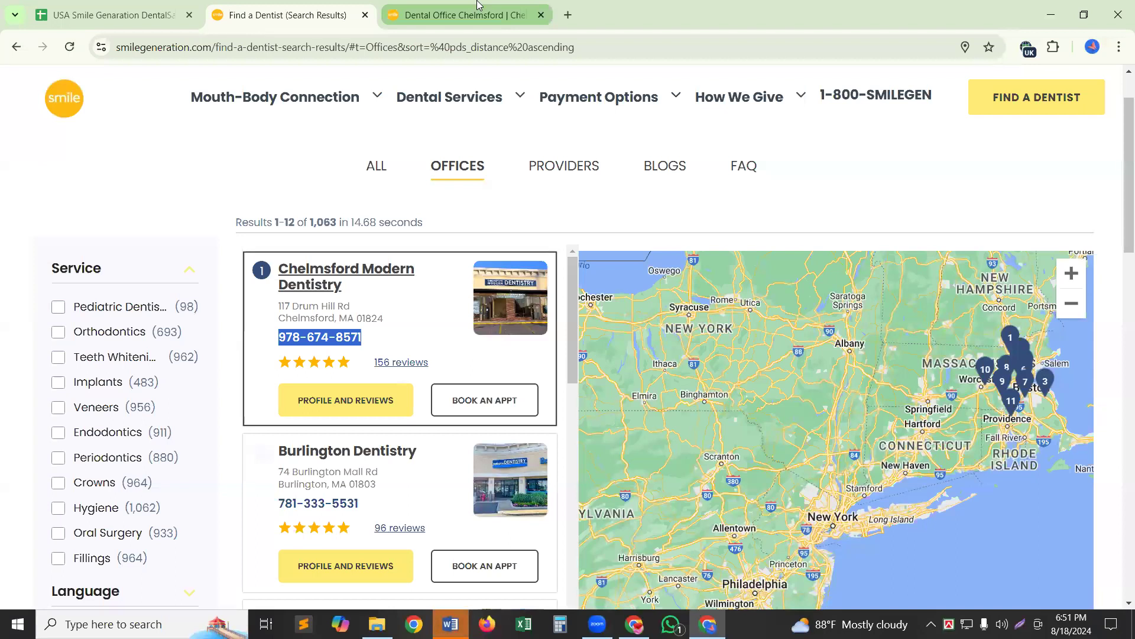
{"action": "mouse_move", "coordinate": [479, 5]}
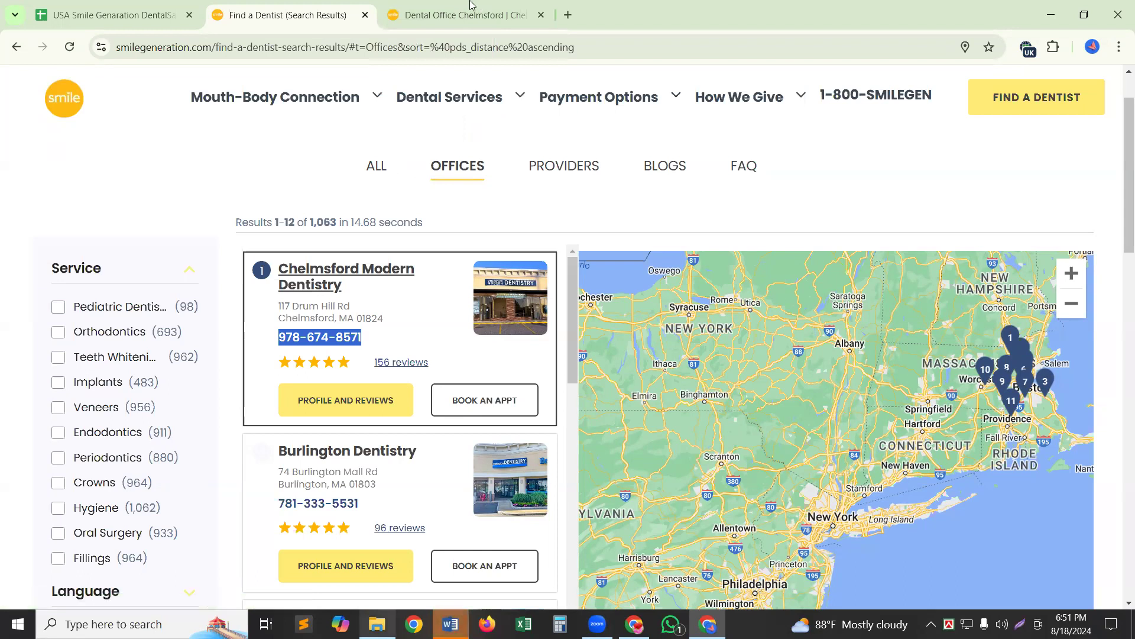
{"action": "left_click", "coordinate": [424, 10]}
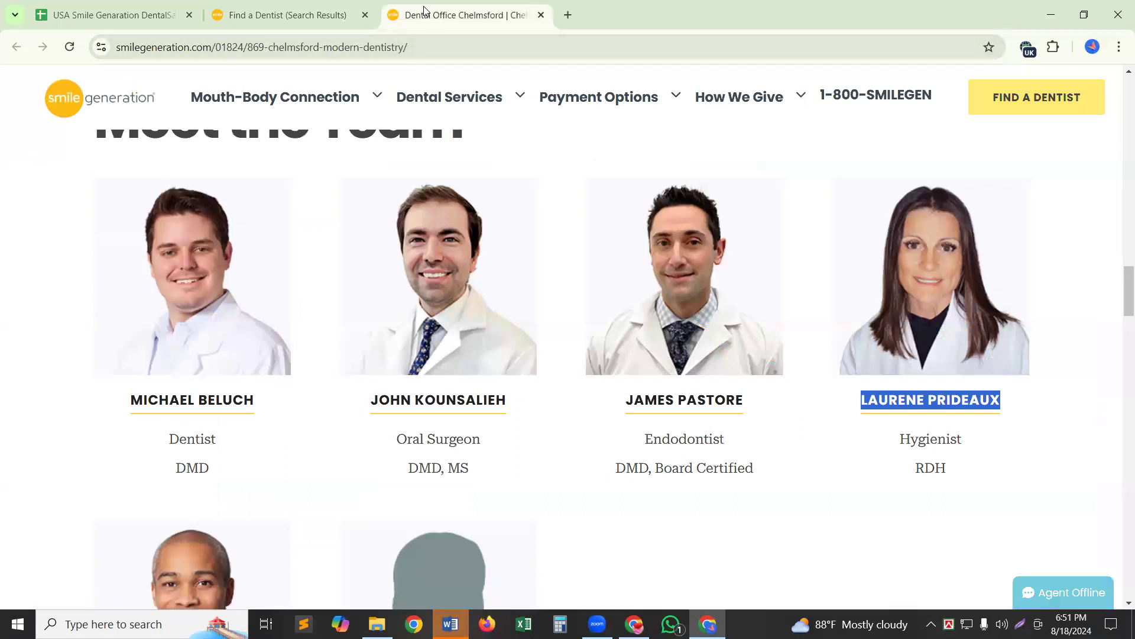
{"action": "key", "text": "ctrl+l"}
{"action": "key", "text": "ctrl+c"}
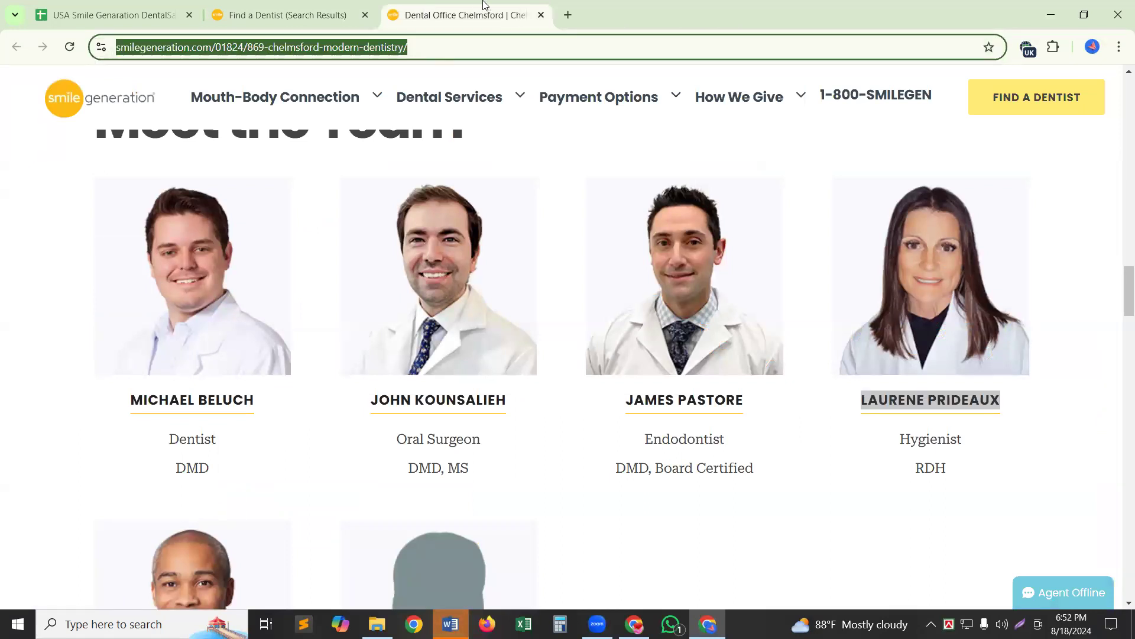
Paste the Chelmsford website URL into WebsiteURL cell I2 and set its text wrapping to Clip.
{"action": "left_click", "coordinate": [88, 15]}
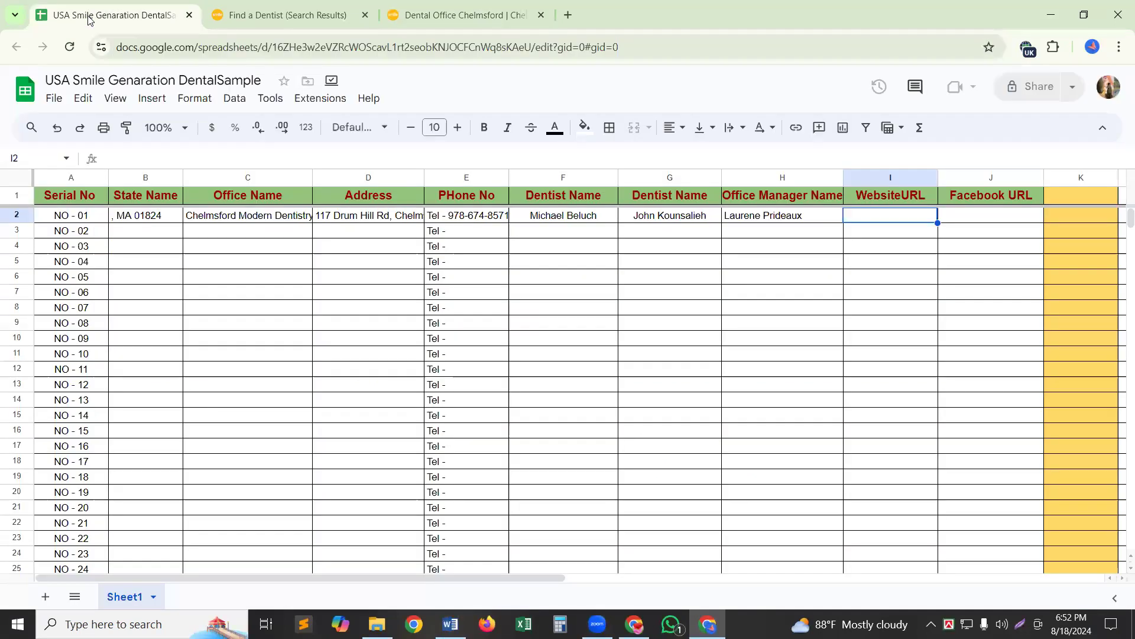
{"action": "double_click", "coordinate": [883, 218]}
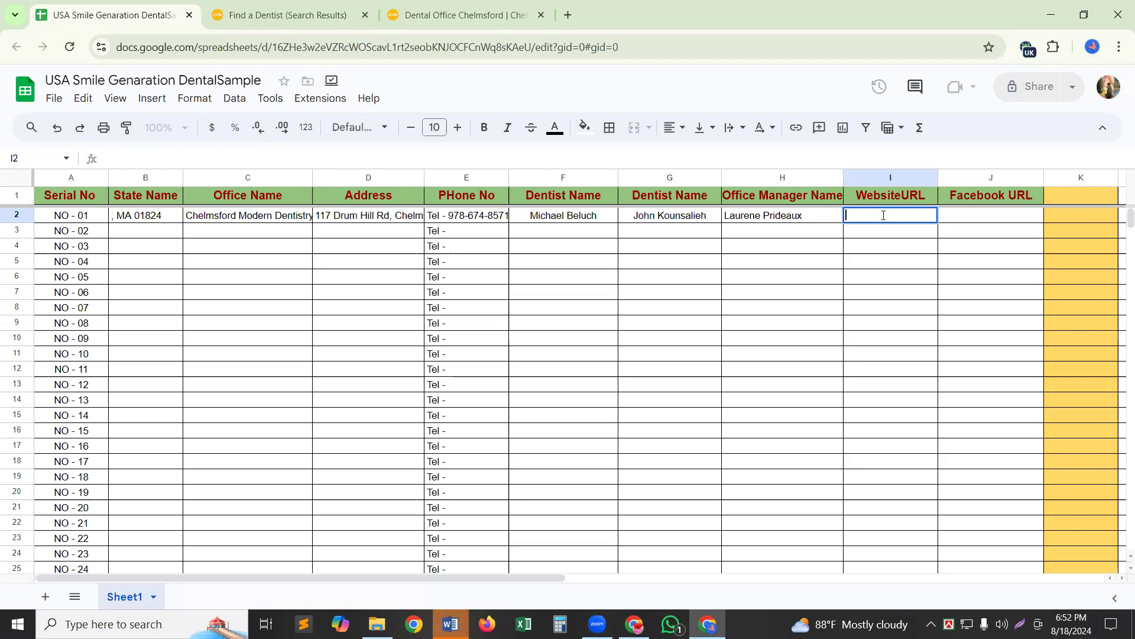
{"action": "key", "text": "ctrl+v"}
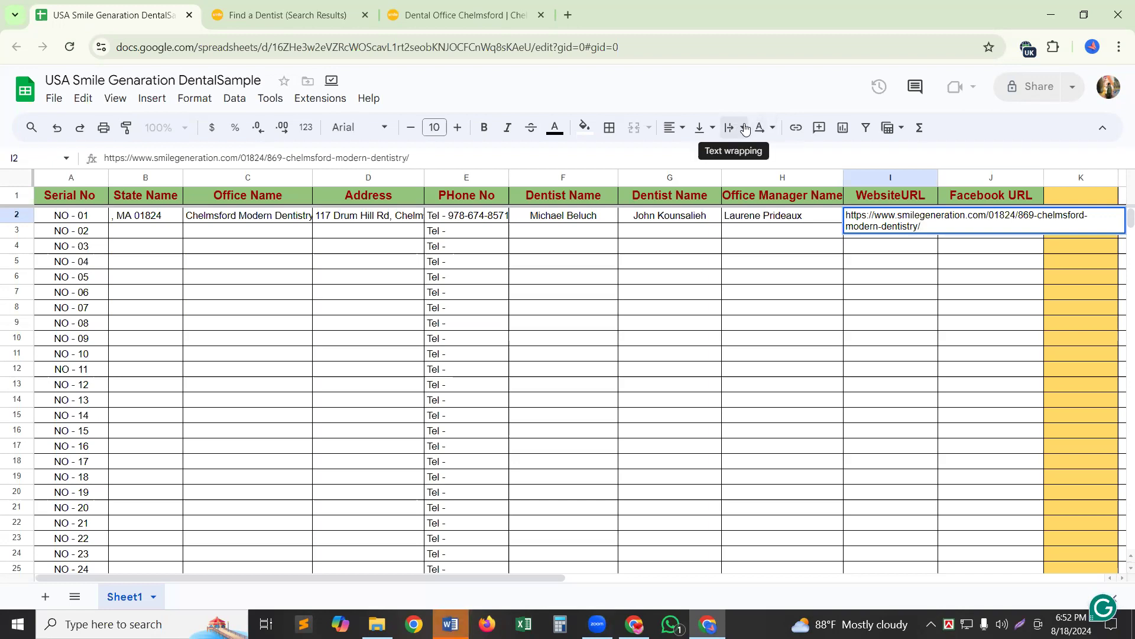
{"action": "left_click", "coordinate": [745, 129]}
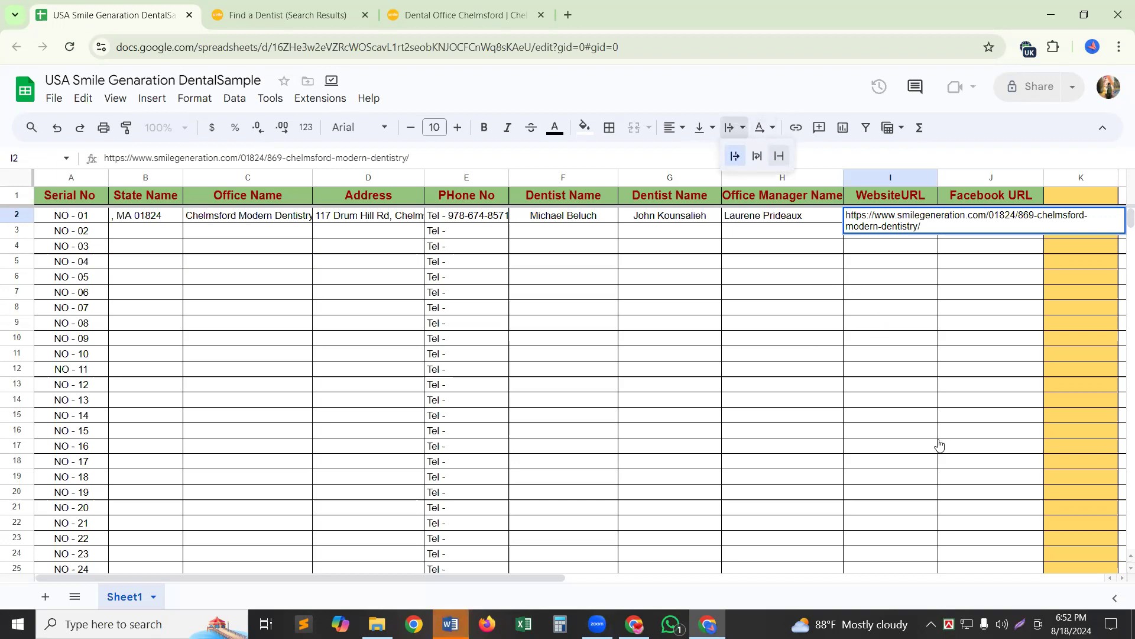
{"action": "left_click", "coordinate": [901, 292]}
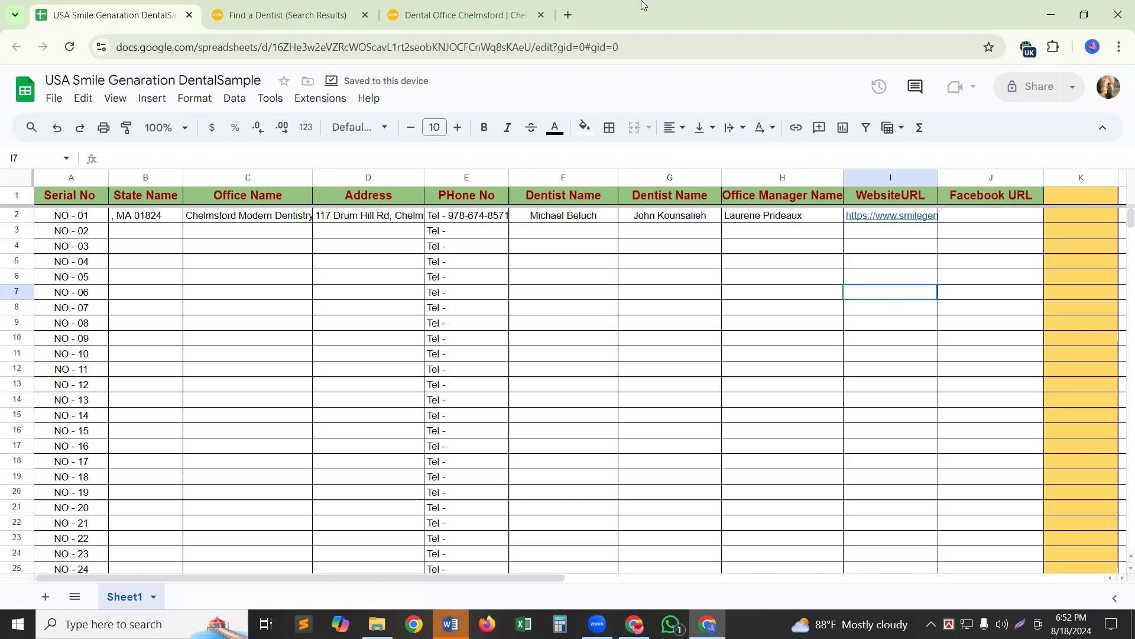
From the Chelmsford page footer, open Smile Generation's Facebook page and copy the facebook.com/smilegen address.
{"action": "left_click", "coordinate": [455, 13]}
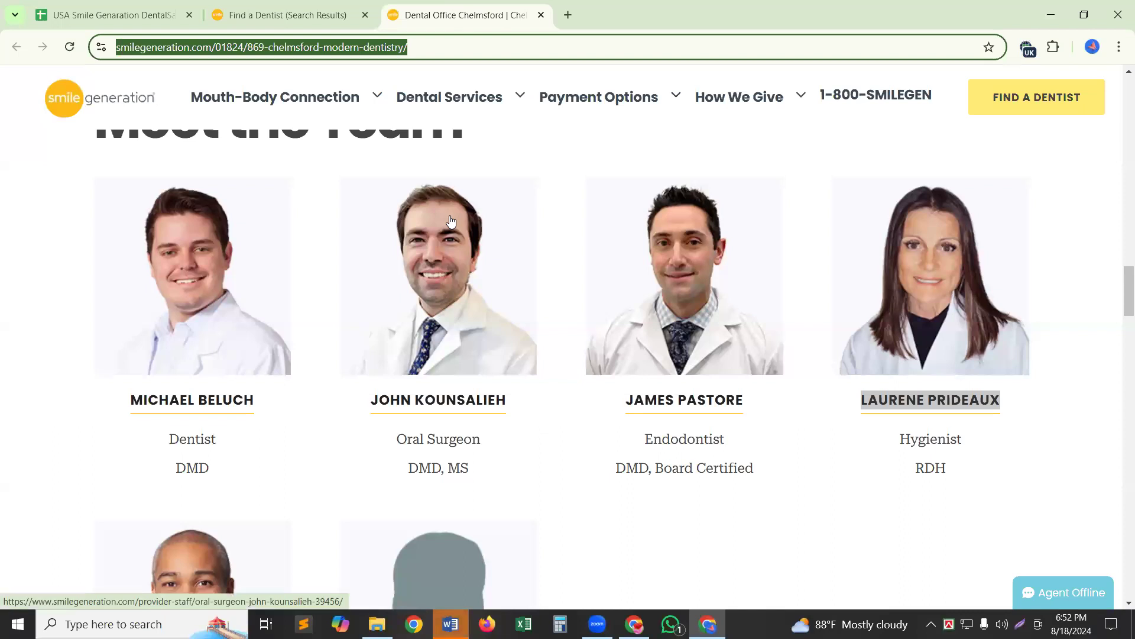
{"action": "scroll", "coordinate": [463, 322], "scroll_direction": "down", "scroll_amount": 20}
{"action": "scroll", "coordinate": [463, 323], "scroll_direction": "down", "scroll_amount": 20}
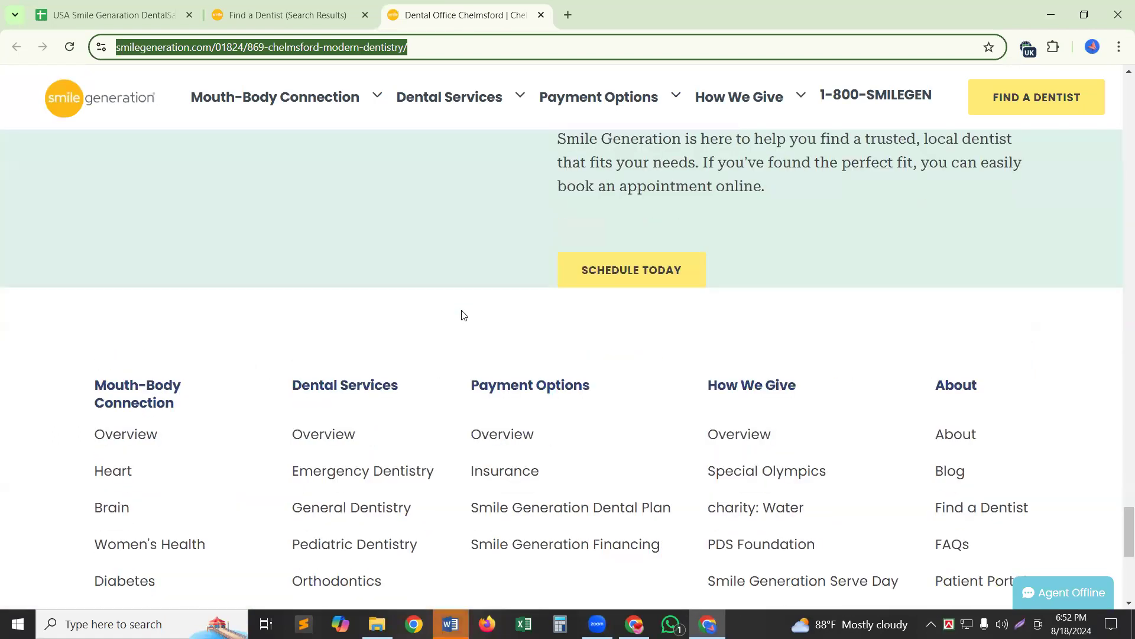
{"action": "scroll", "coordinate": [463, 315], "scroll_direction": "down", "scroll_amount": 8}
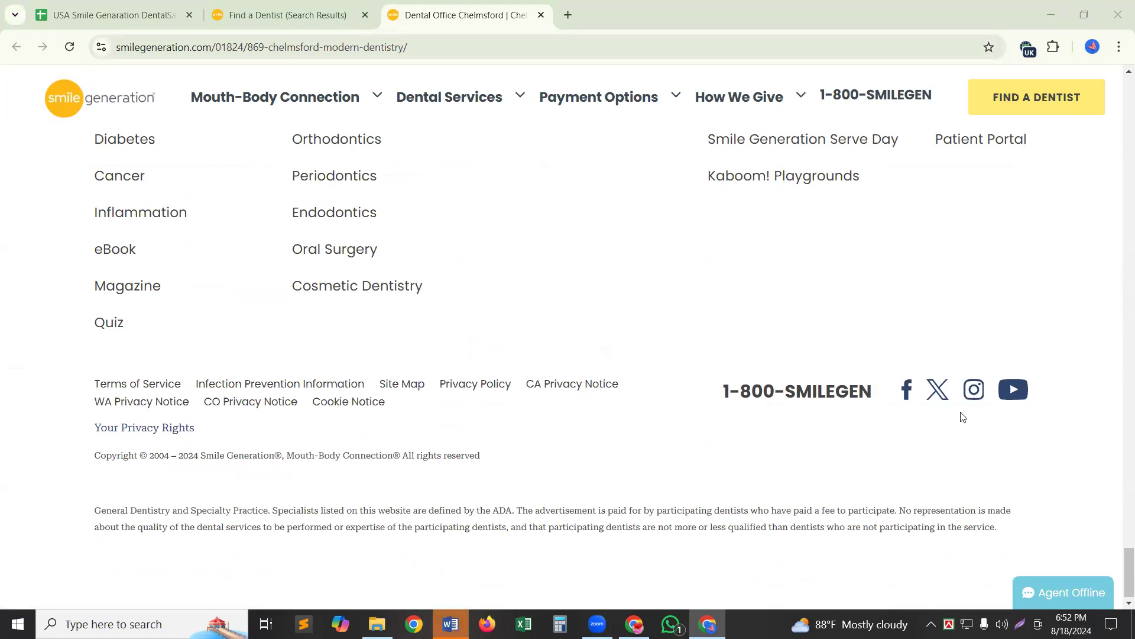
{"action": "left_click", "coordinate": [909, 395]}
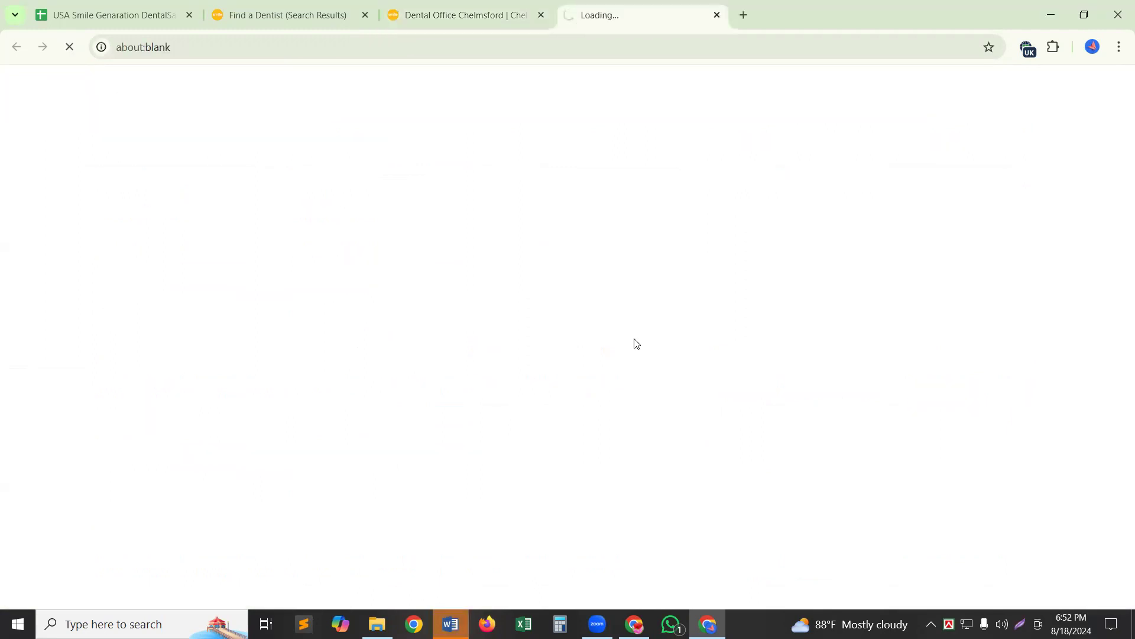
{"action": "left_click", "coordinate": [160, 58]}
{"action": "key", "text": "ctrl+c"}
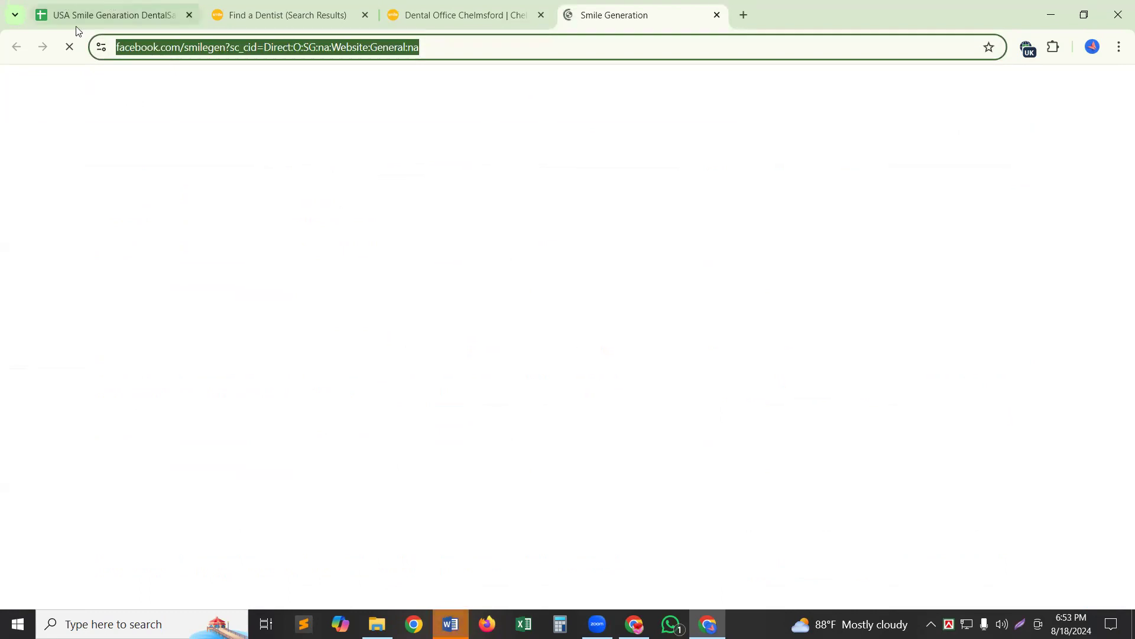
{"action": "left_click", "coordinate": [95, 15]}
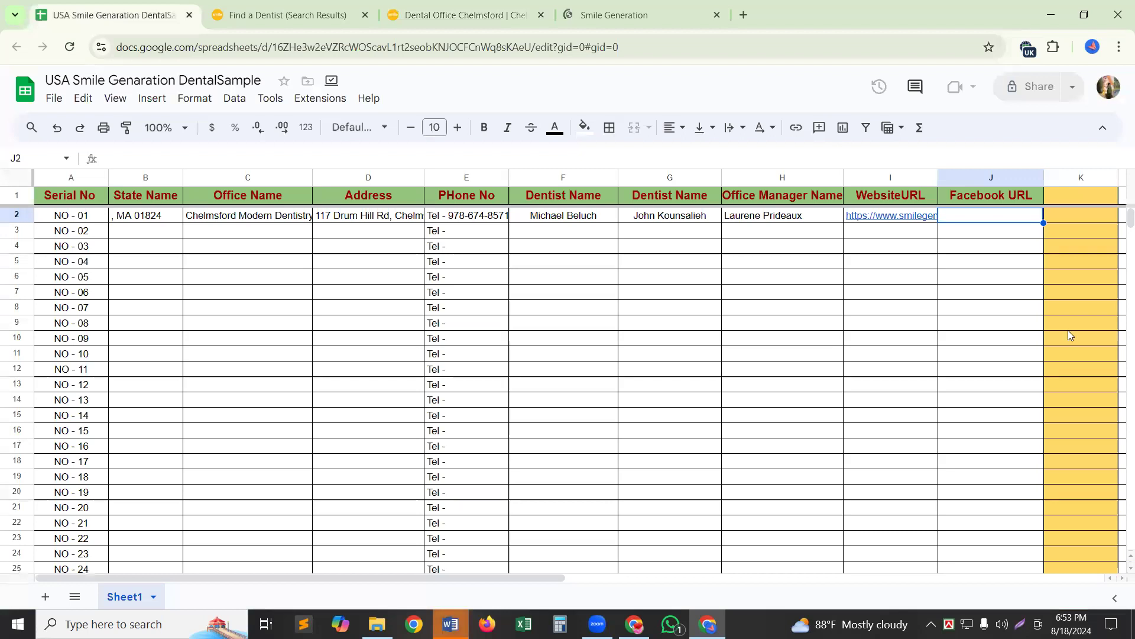
Paste the smilegen Facebook URL into Facebook URL cell J2, clipped to the column width.
{"action": "double_click", "coordinate": [977, 216]}
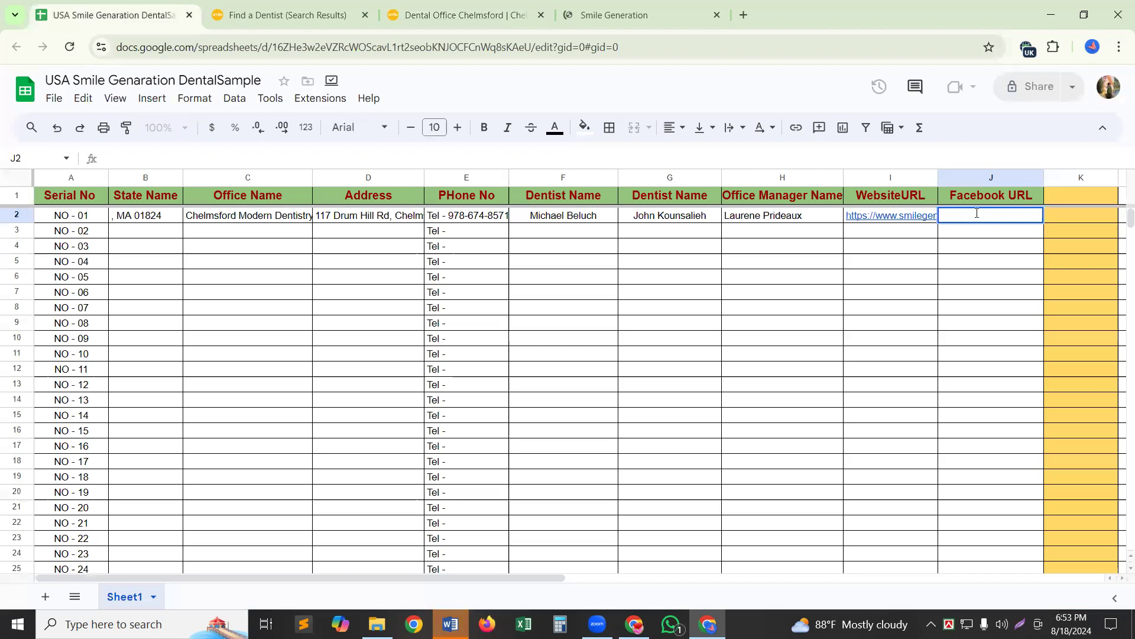
{"action": "key", "text": "ctrl+v"}
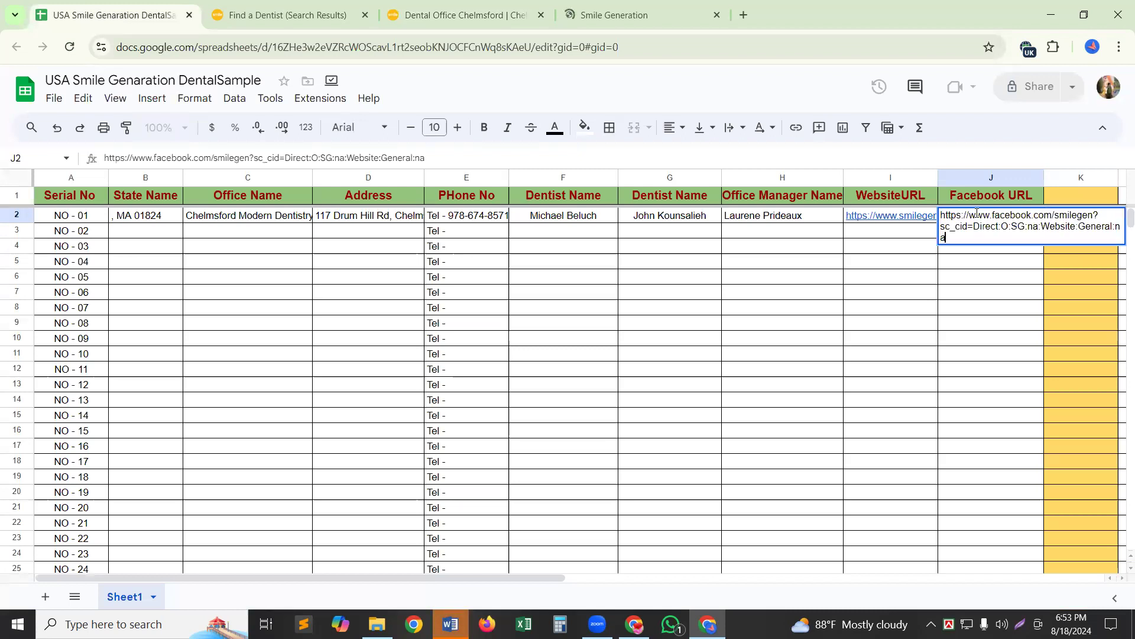
{"action": "left_click", "coordinate": [739, 128]}
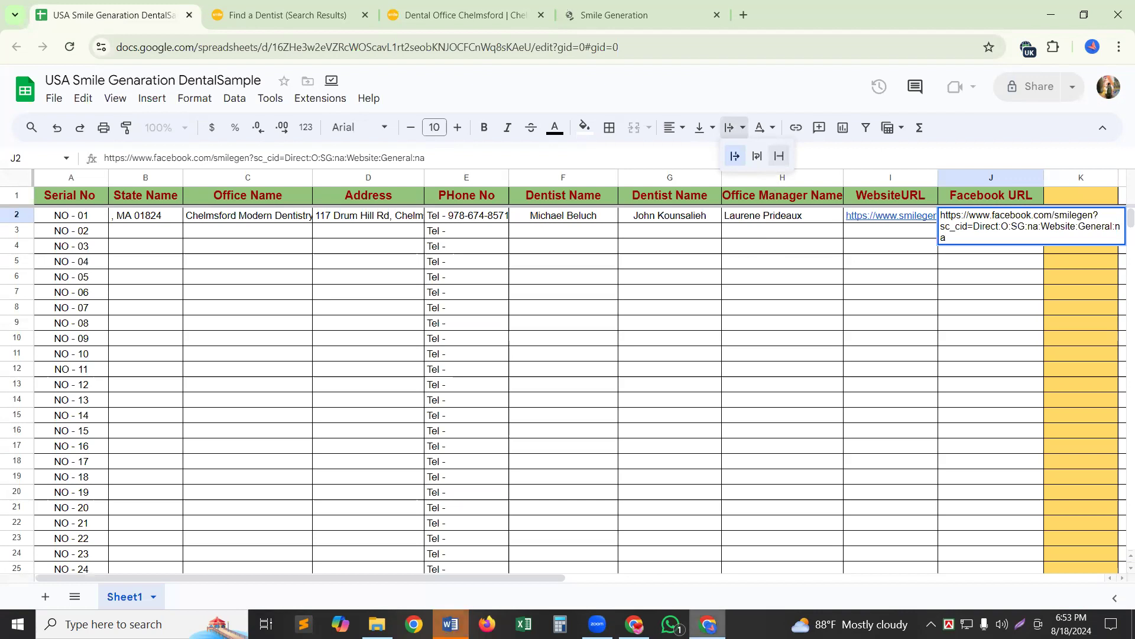
{"action": "mouse_move", "coordinate": [708, 624]}
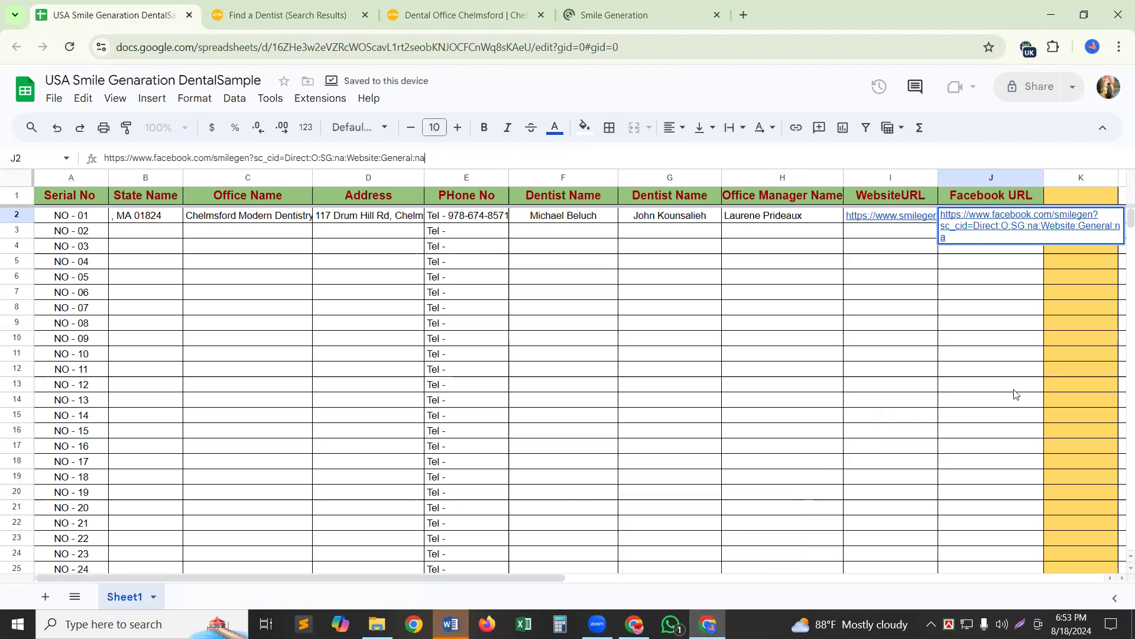
{"action": "left_click", "coordinate": [1001, 262]}
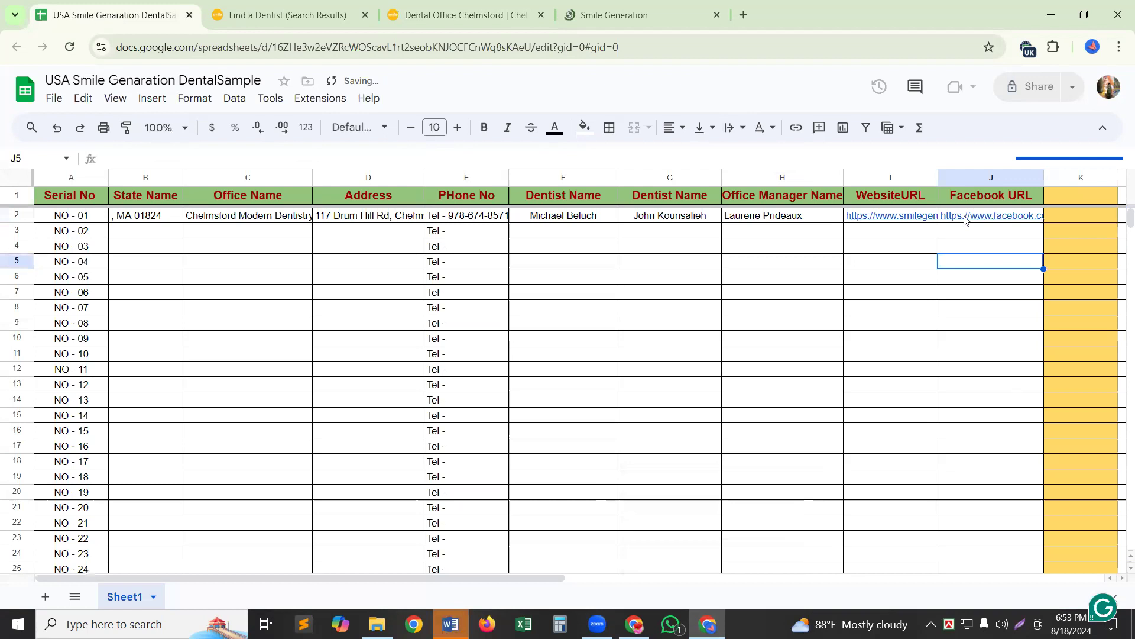
Colour the website link text in I2 dark red.
{"action": "left_click", "coordinate": [887, 216]}
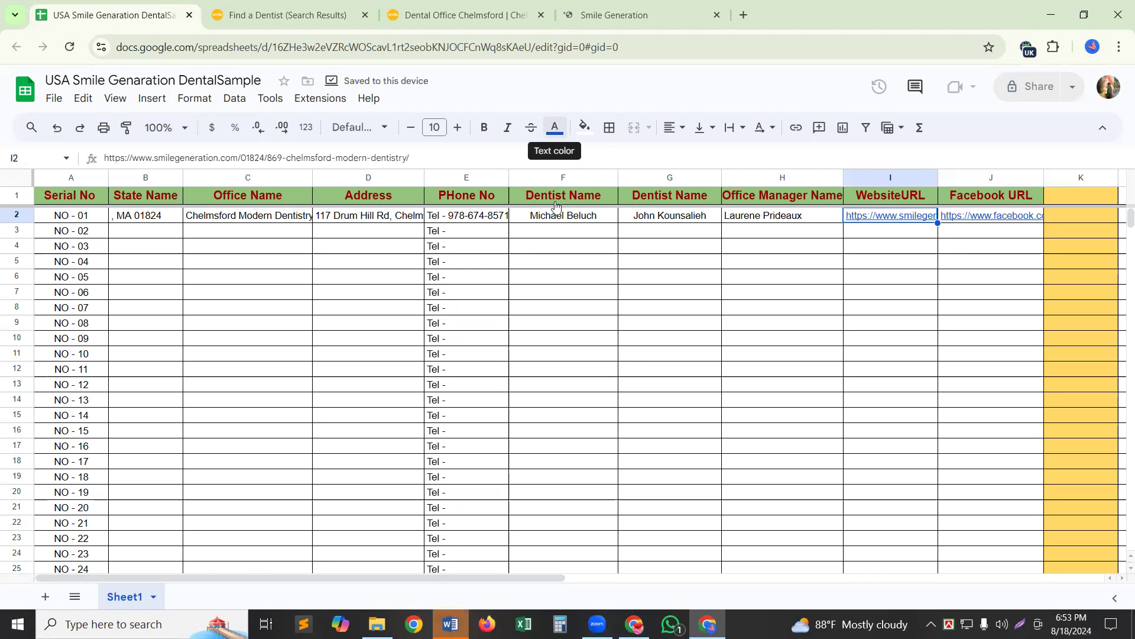
{"action": "left_click", "coordinate": [556, 130]}
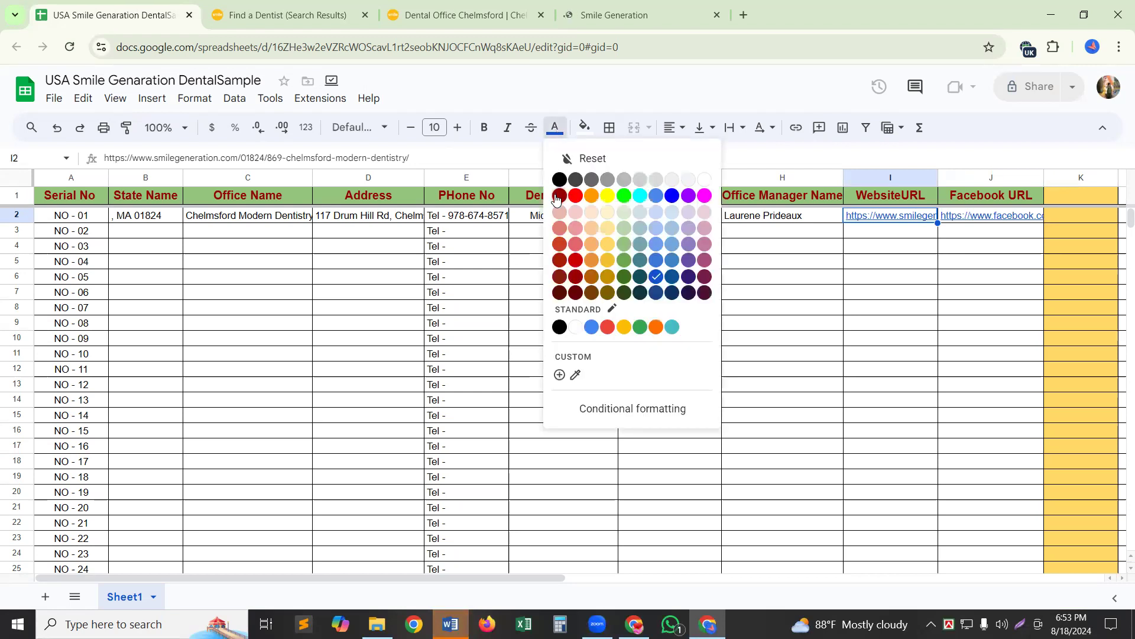
{"action": "left_click", "coordinate": [557, 196]}
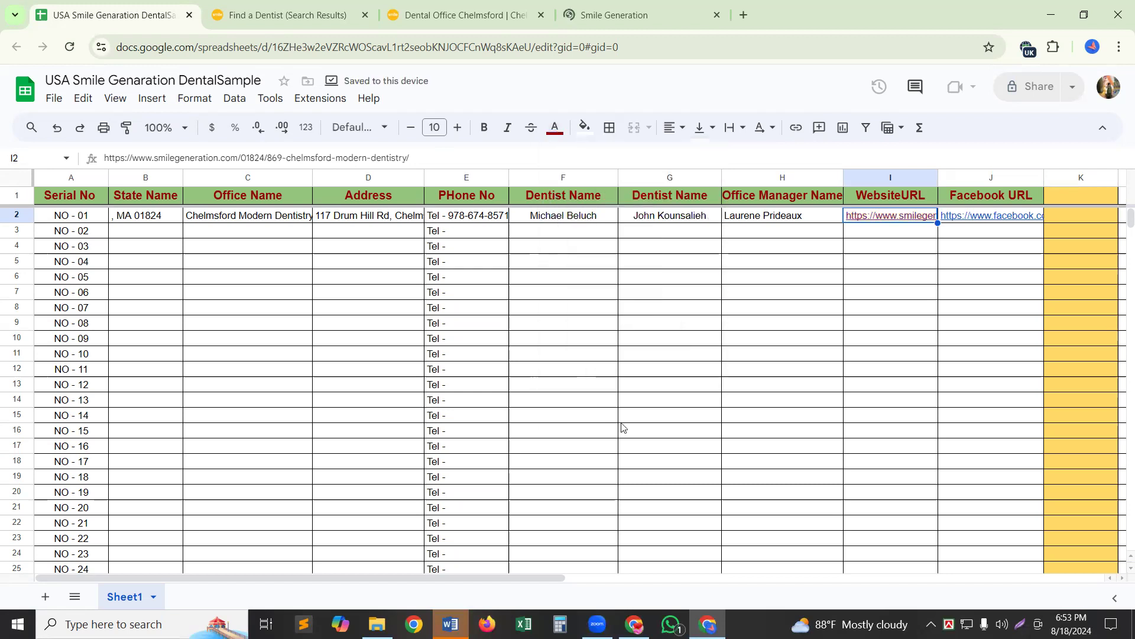
{"action": "left_click", "coordinate": [646, 459]}
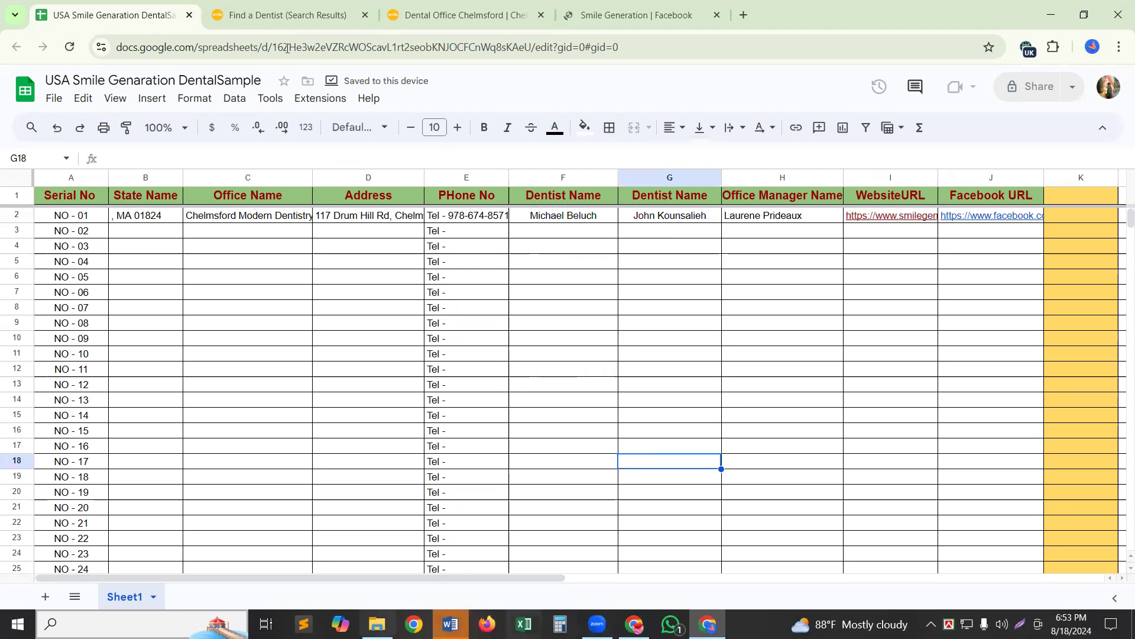
Close the finished Chelmsford office tab and return to the Find a Dentist results.
{"action": "left_click", "coordinate": [540, 14]}
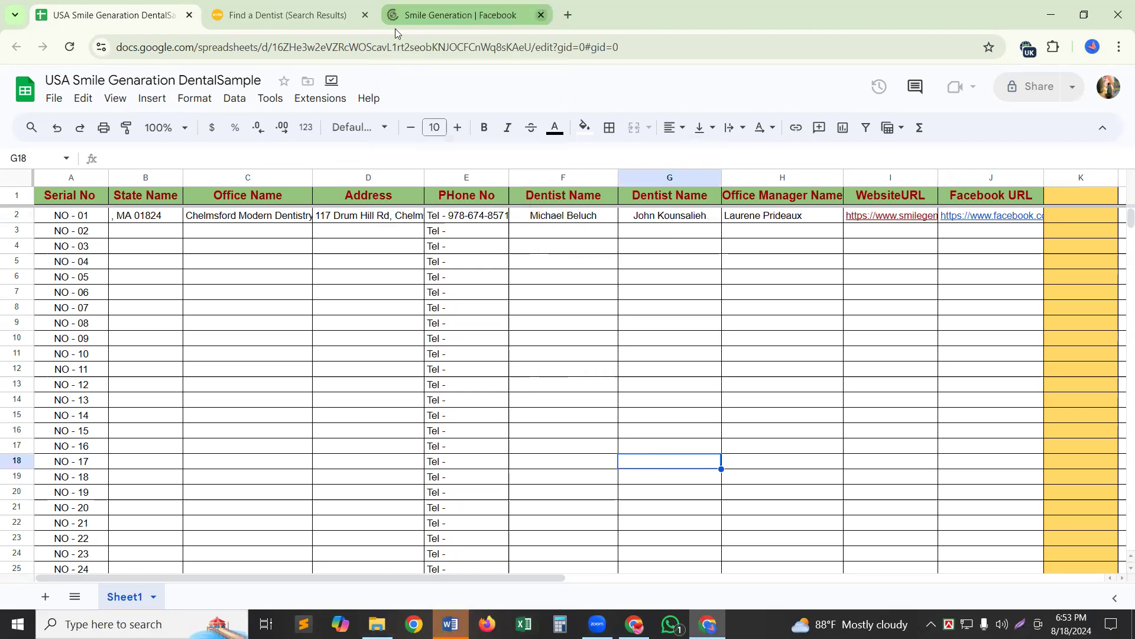
{"action": "left_click", "coordinate": [280, 22]}
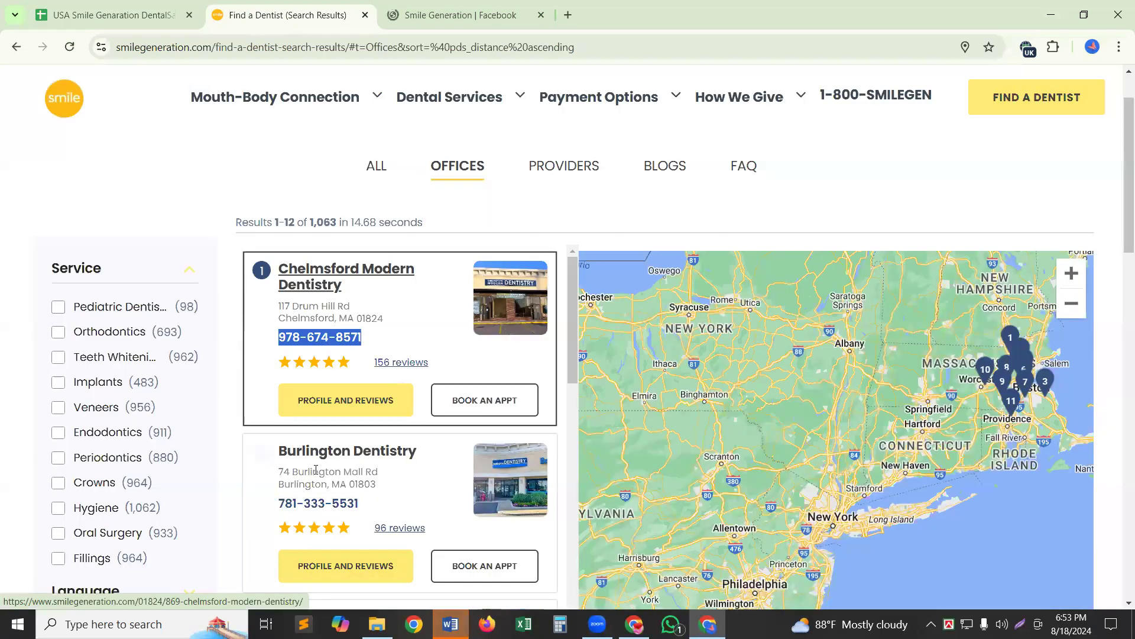
{"action": "left_click", "coordinate": [327, 389]}
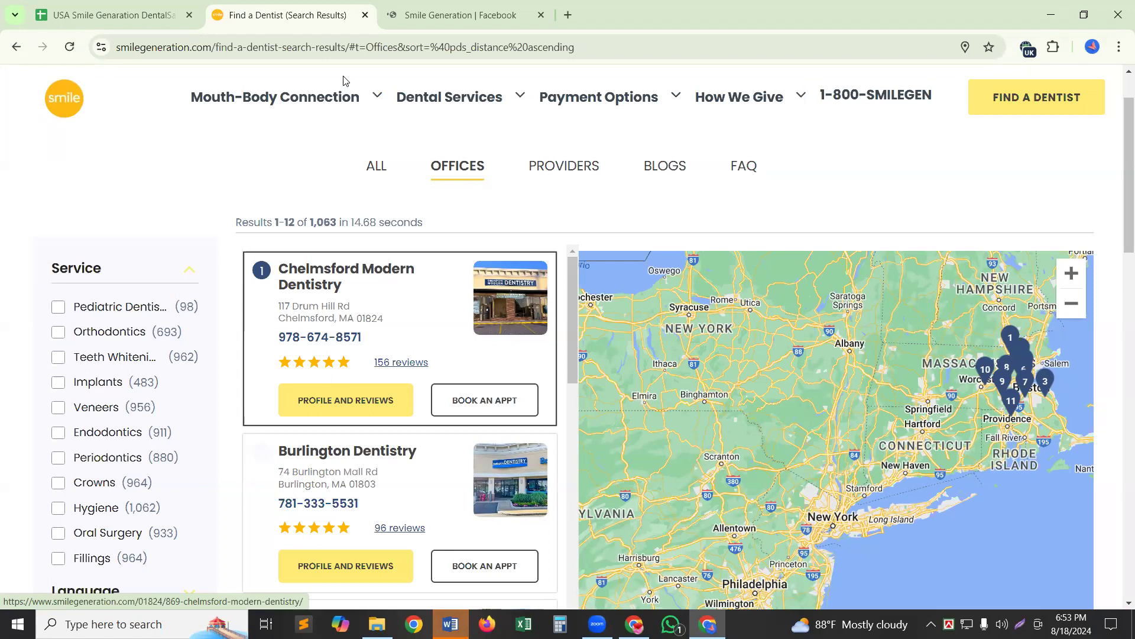
Open Burlington Dentistry's office page in a new tab, close the Facebook tab, and view it.
{"action": "right_click", "coordinate": [314, 109]}
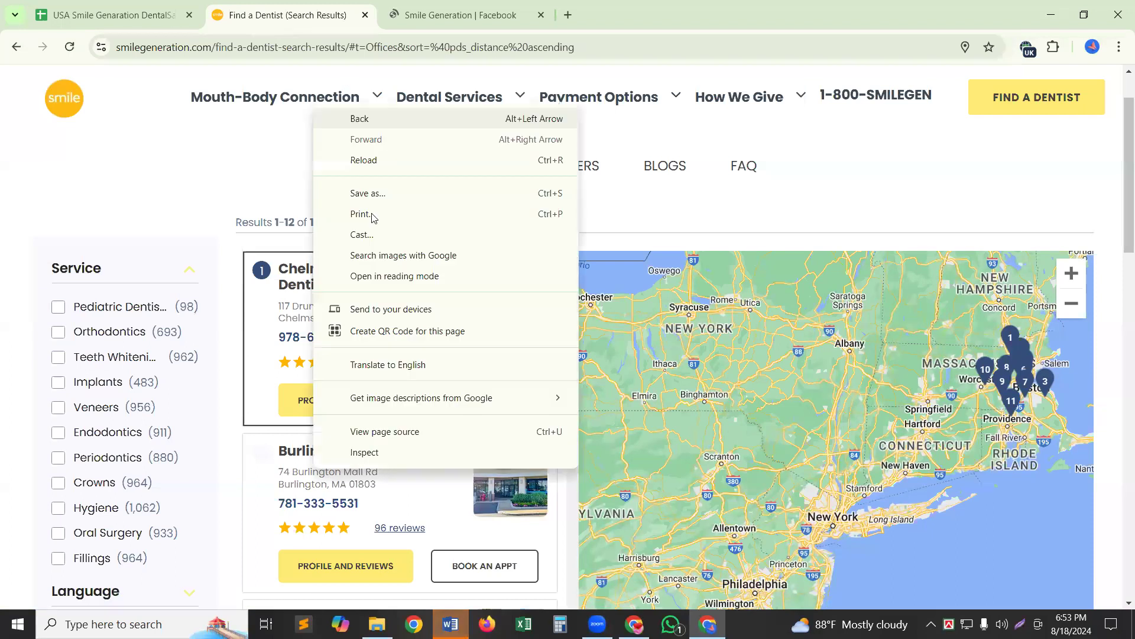
{"action": "right_click", "coordinate": [300, 459]}
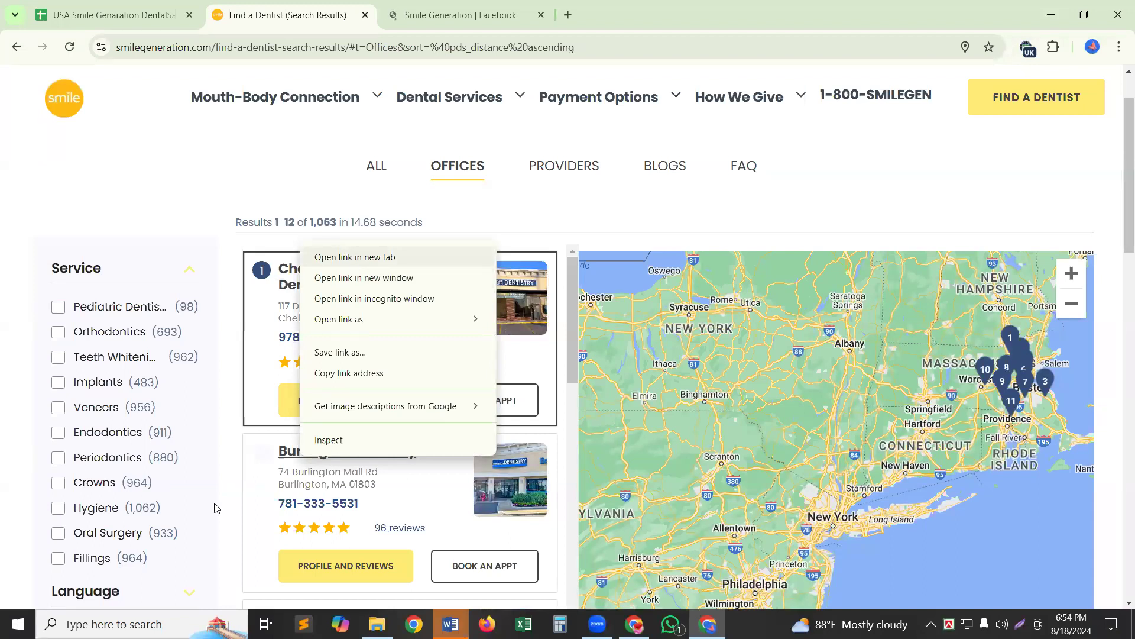
{"action": "left_click", "coordinate": [217, 473]}
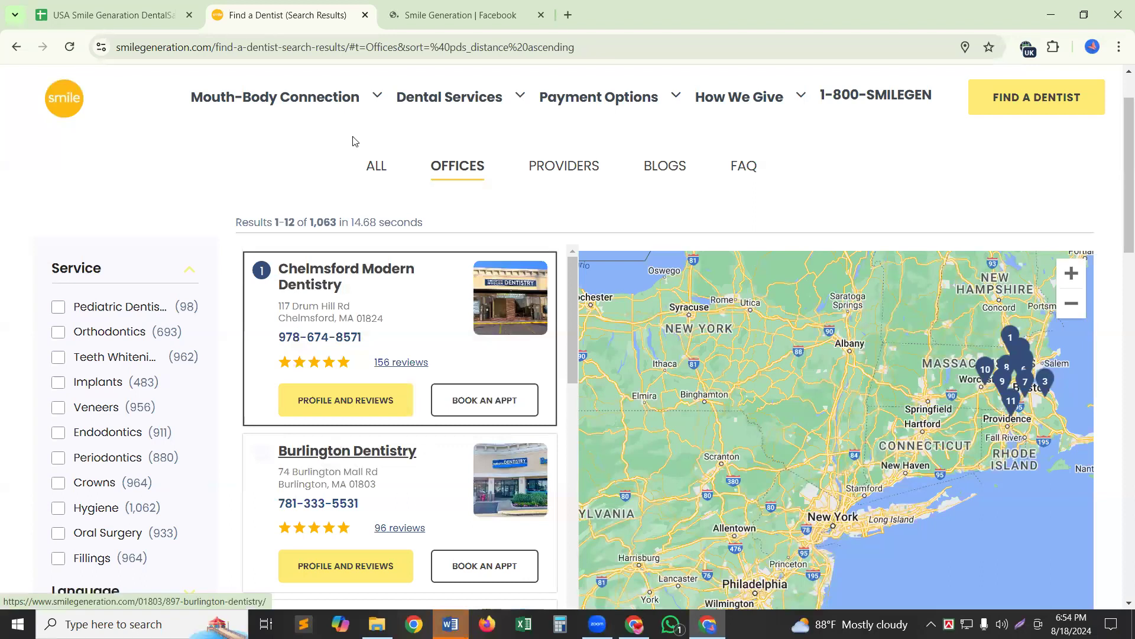
{"action": "right_click", "coordinate": [394, 257]}
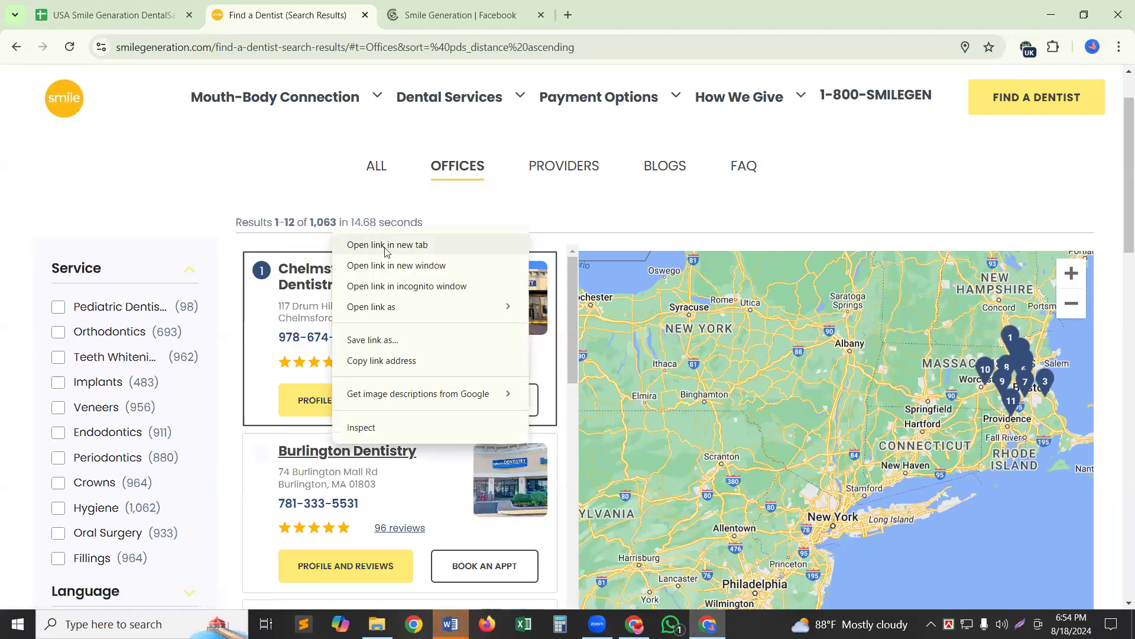
{"action": "left_click", "coordinate": [386, 245]}
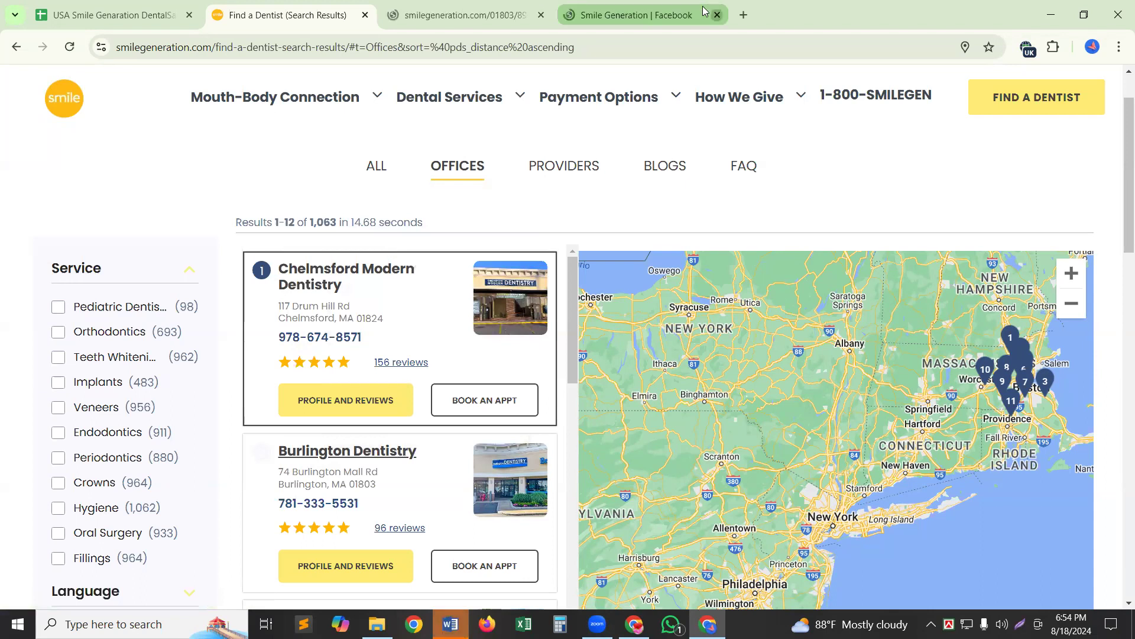
{"action": "middle_click", "coordinate": [704, 10]}
{"action": "key", "text": "ctrl+Tab"}
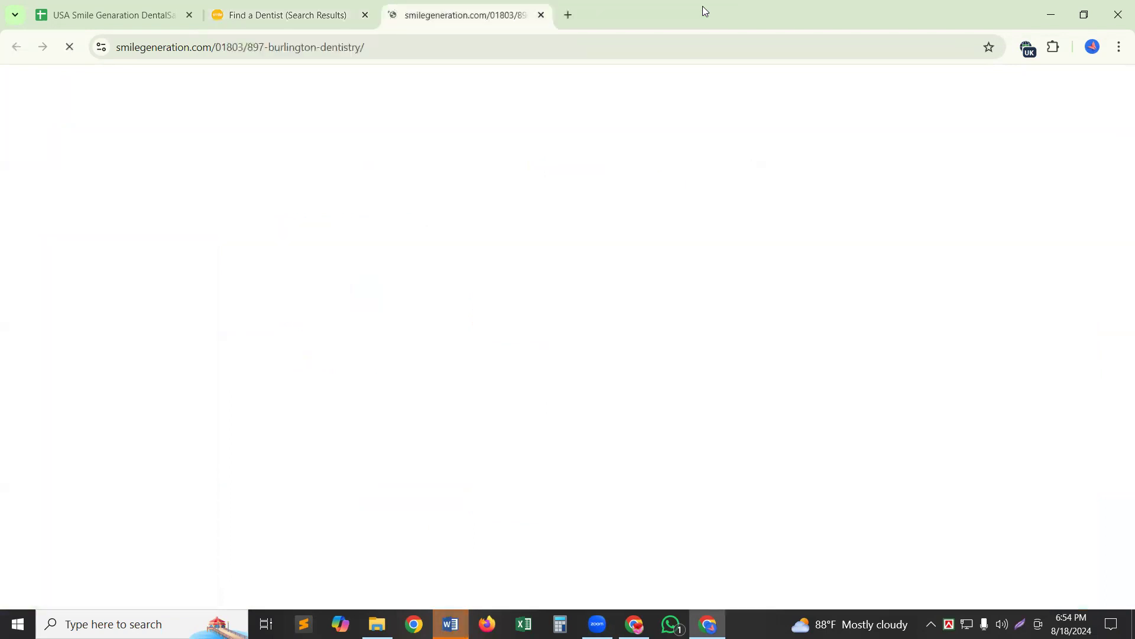